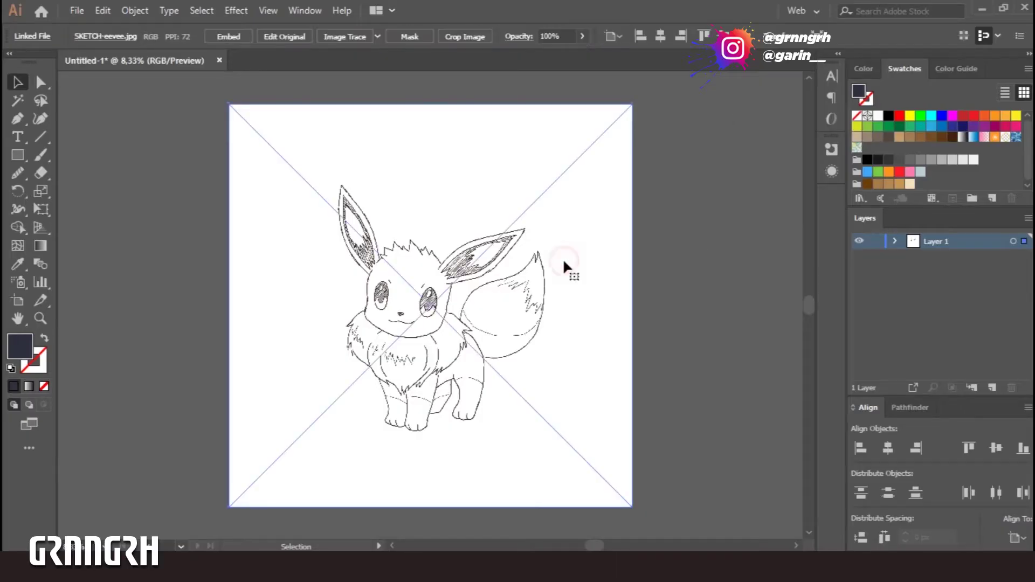
# Fade the sketch to 50% opacity, lock and rename it SKETCH, and add an OUTLINE layer.
pyautogui.write('50')
pyautogui.press('Return')
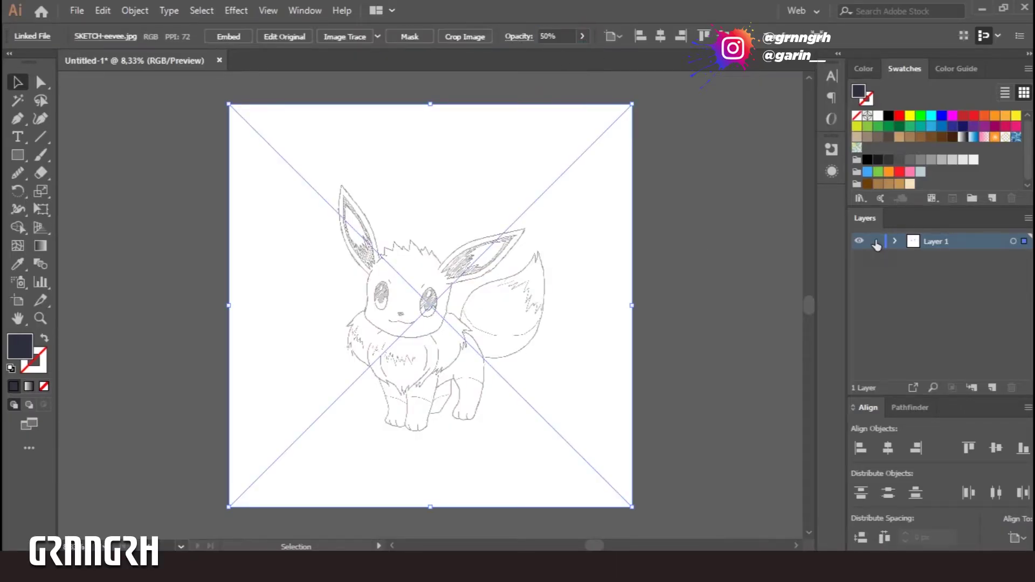
pyautogui.click(876, 241)
pyautogui.click(875, 241)
pyautogui.doubleClick(930, 241)
pyautogui.write('SKETCH')
pyautogui.click(992, 388)
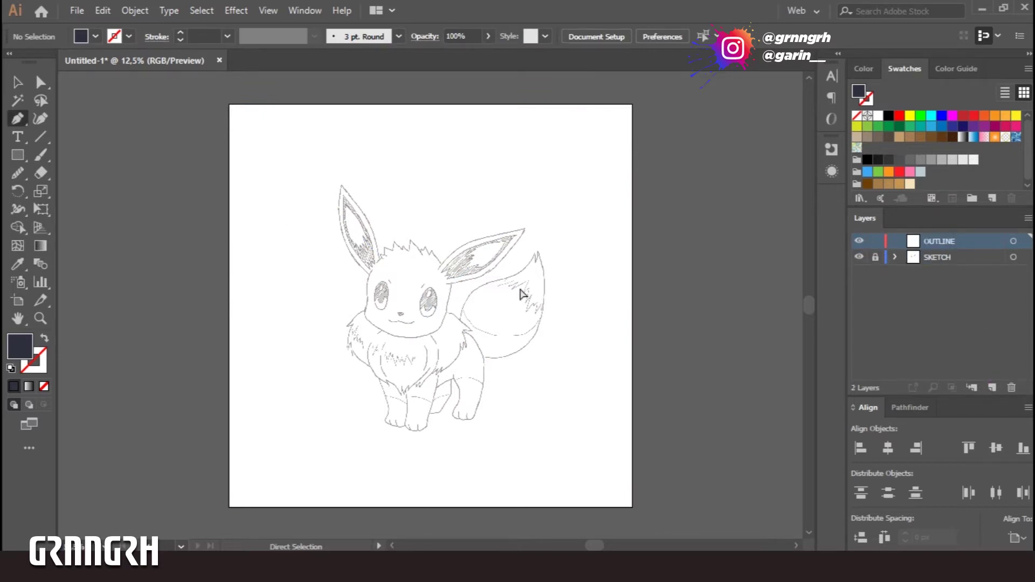
pyautogui.hotkey('ctrl', '+')
pyautogui.hotkey('ctrl', '+')
pyautogui.hotkey('ctrl', '+')
# Pen-trace the face contour from the ear base around the chin, with a 20 pt stroke.
pyautogui.click(197, 164)
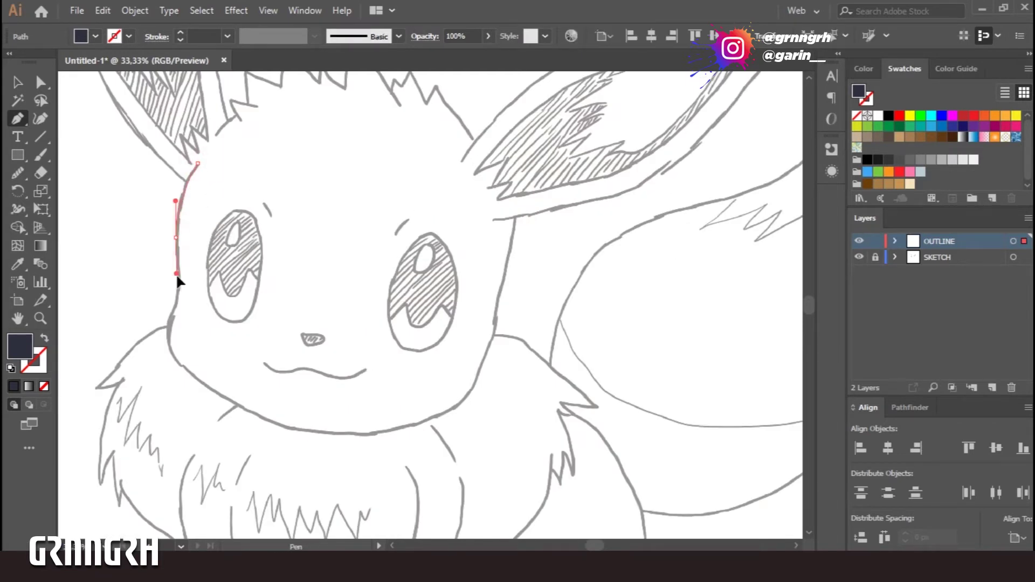
pyautogui.moveTo(168, 322); pyautogui.dragTo(165, 358)
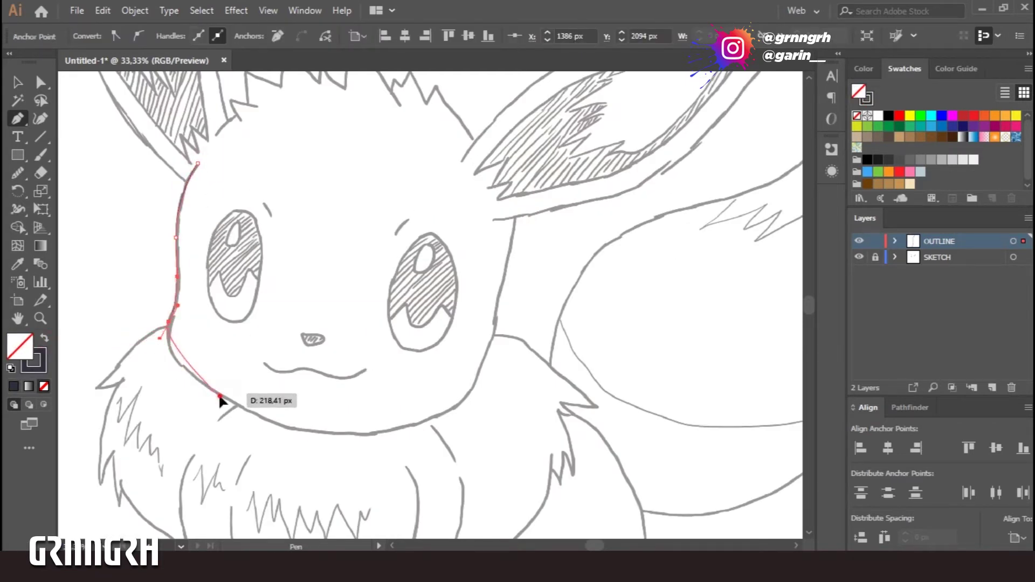
pyautogui.moveTo(488, 341); pyautogui.dragTo(499, 305)
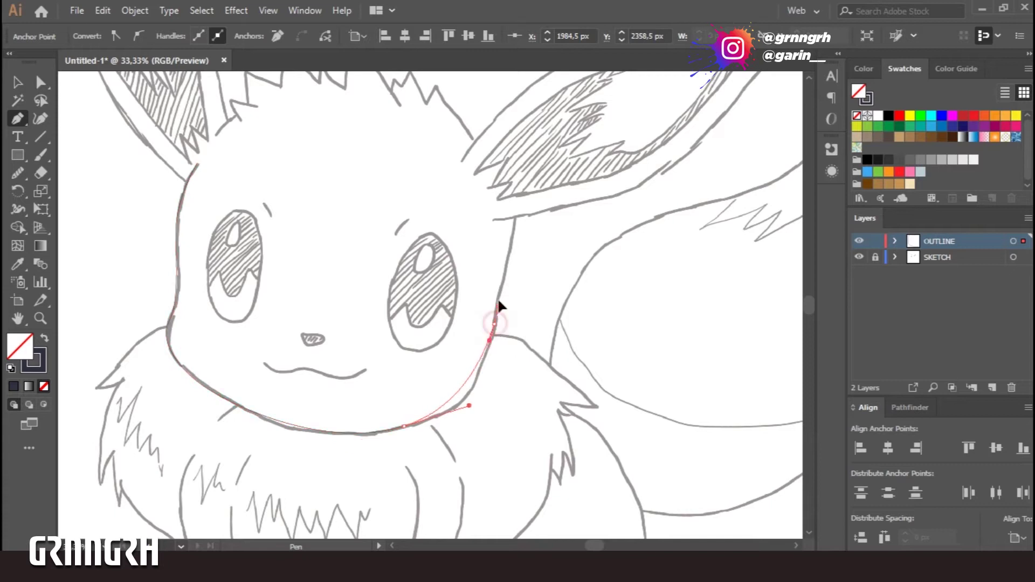
pyautogui.moveTo(544, 240); pyautogui.dragTo(543, 241)
pyautogui.press('v')
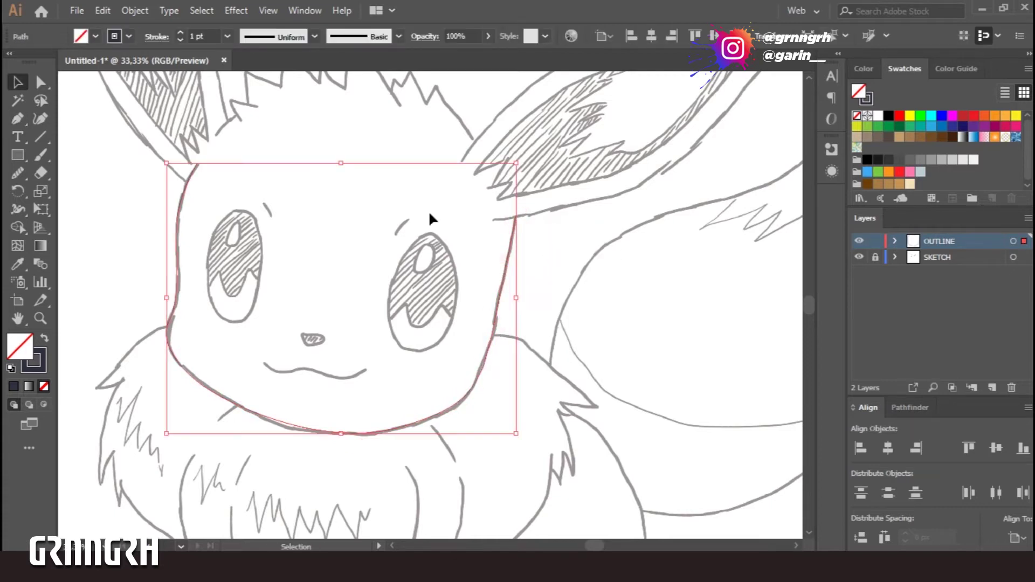
pyautogui.click(250, 284)
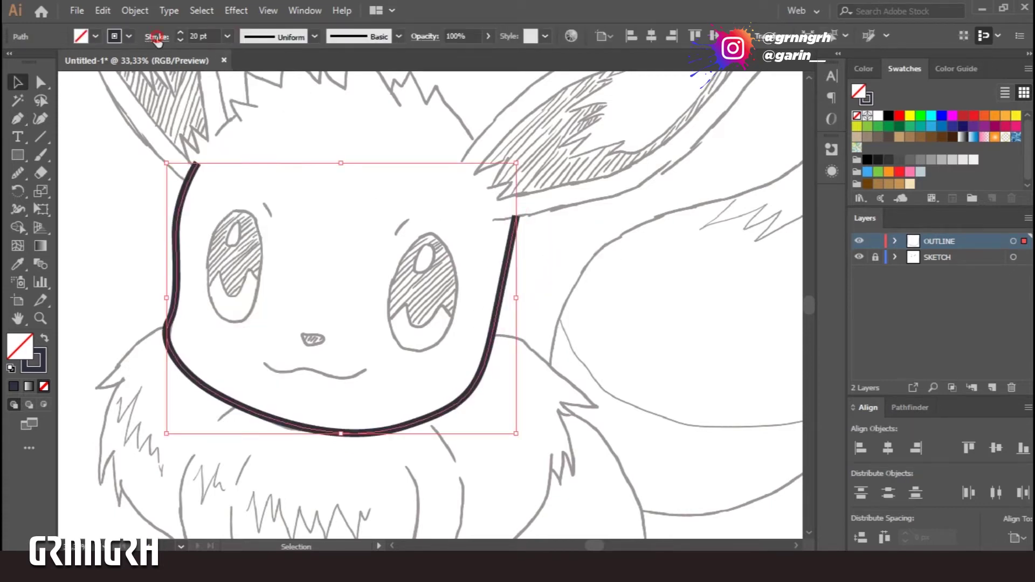
pyautogui.click(156, 38)
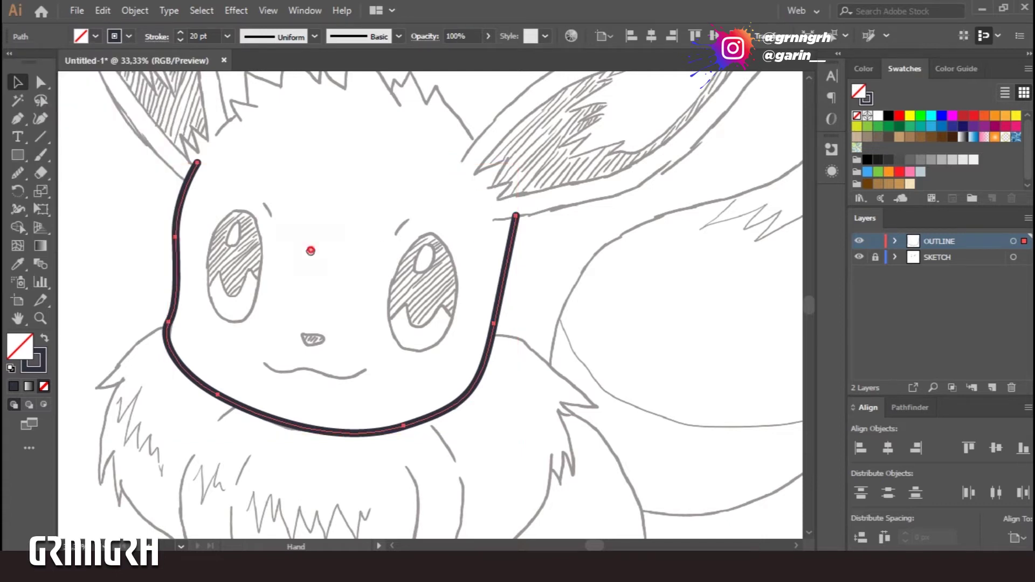
# Trace the left ear outline and bow both edges with the Curvature tool to match the sketch.
pyautogui.moveTo(302, 243); pyautogui.dragTo(432, 298)
pyautogui.press('p')
pyautogui.keyDown('ctrl'); pyautogui.click(370, 288); pyautogui.keyUp('ctrl')
pyautogui.scroll(2, 370, 289)
pyautogui.moveTo(362, 318); pyautogui.dragTo(372, 352)
pyautogui.scroll(1, 410, 386)
pyautogui.click(271, 121)
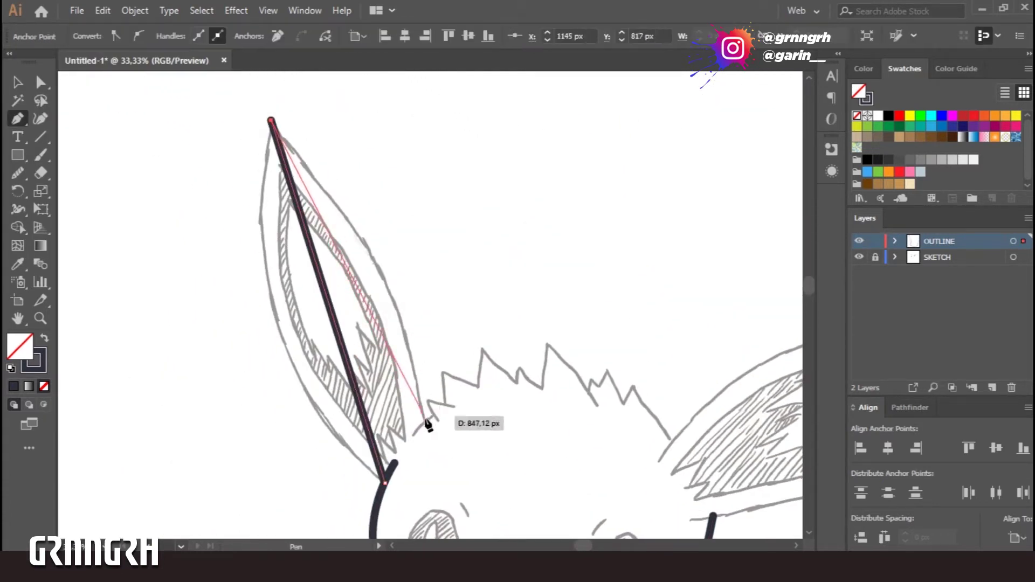
pyautogui.click(426, 420)
pyautogui.moveTo(364, 302); pyautogui.dragTo(385, 284)
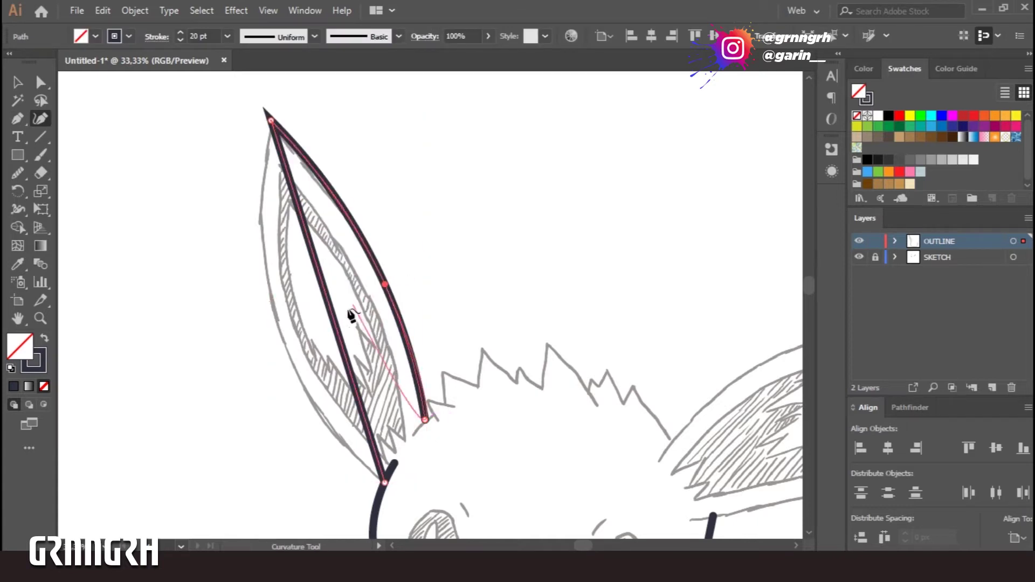
pyautogui.moveTo(330, 322); pyautogui.dragTo(282, 333)
pyautogui.press('v')
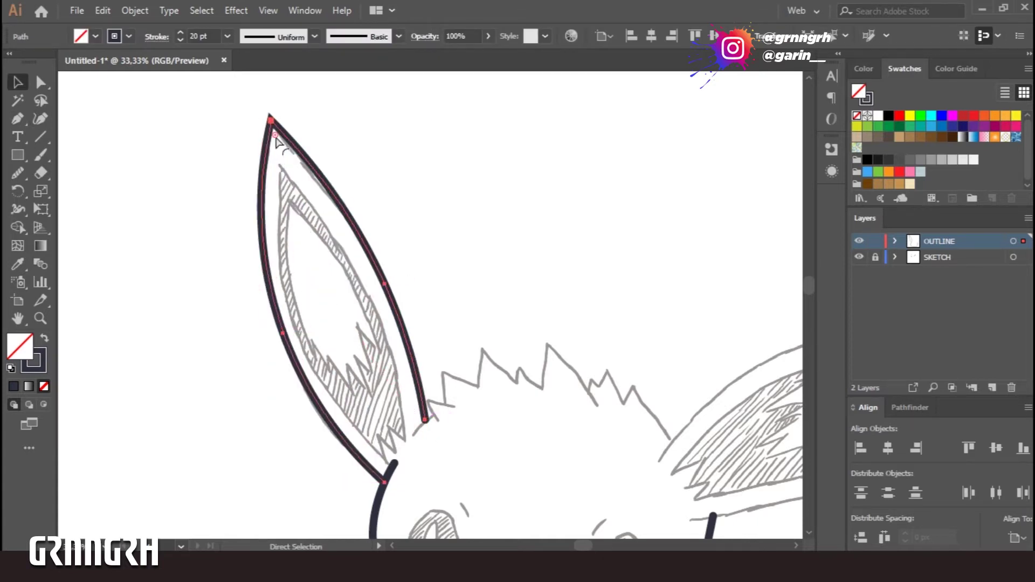
pyautogui.scroll(-3, 444, 261)
pyautogui.hscroll(2, 443, 261)
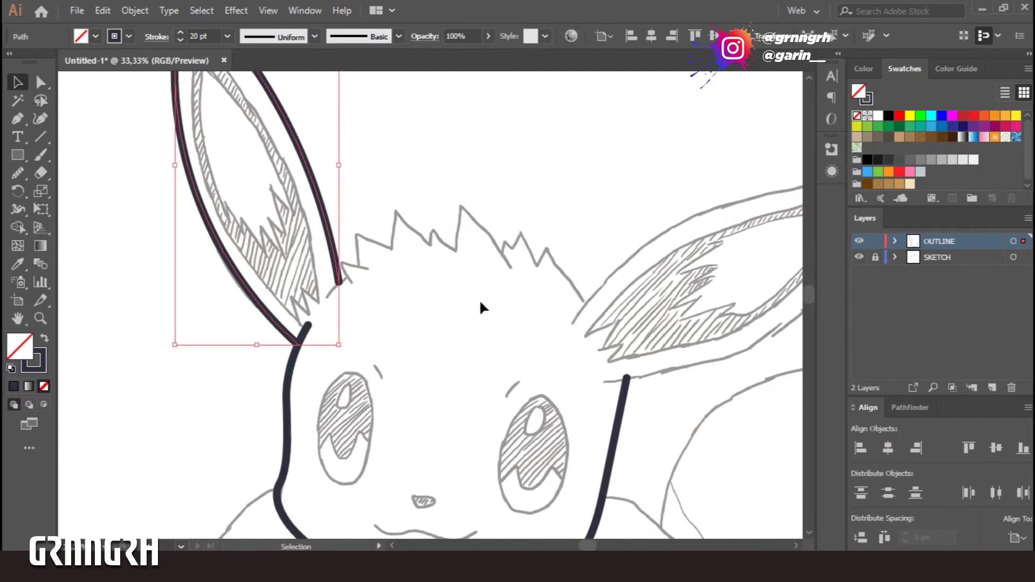
# Pen-trace the zigzag fur line across the top of the head.
pyautogui.press('p')
pyautogui.moveTo(339, 285)
pyautogui.mouseDown()
pyautogui.moveTo(376, 270)
pyautogui.moveTo(397, 216)
pyautogui.mouseUp()
pyautogui.click(358, 235)
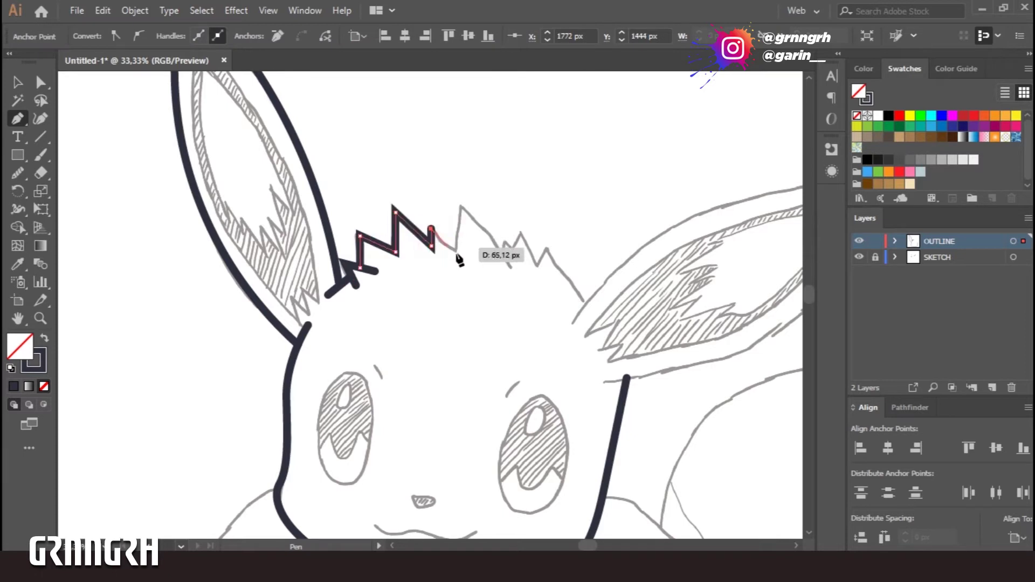
pyautogui.moveTo(466, 263)
pyautogui.mouseDown()
pyautogui.moveTo(459, 254)
pyautogui.moveTo(517, 258)
pyautogui.mouseUp()
pyautogui.click(461, 204)
pyautogui.click(511, 266)
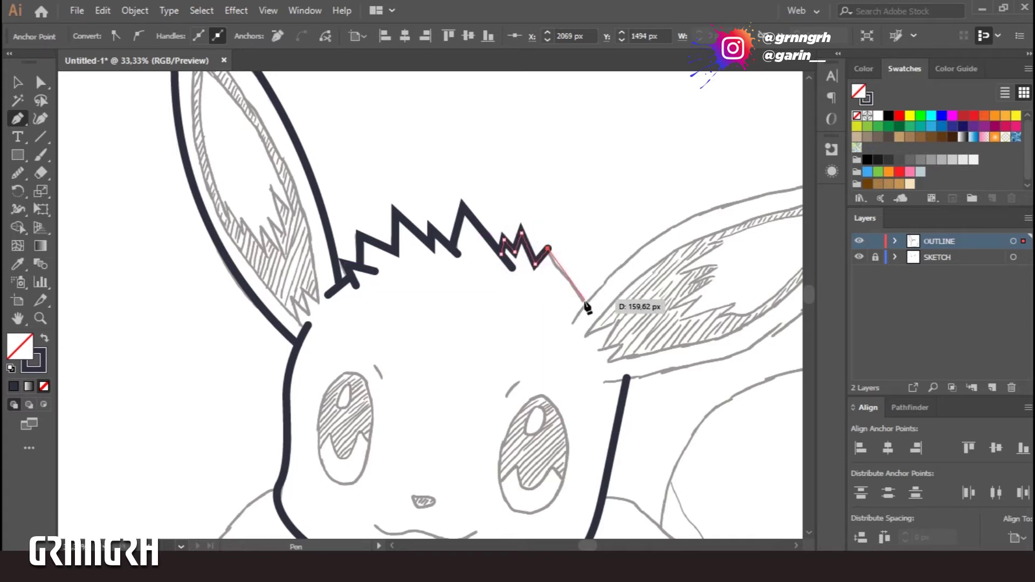
pyautogui.keyDown('ctrl'); pyautogui.click(513, 328); pyautogui.keyUp('ctrl')
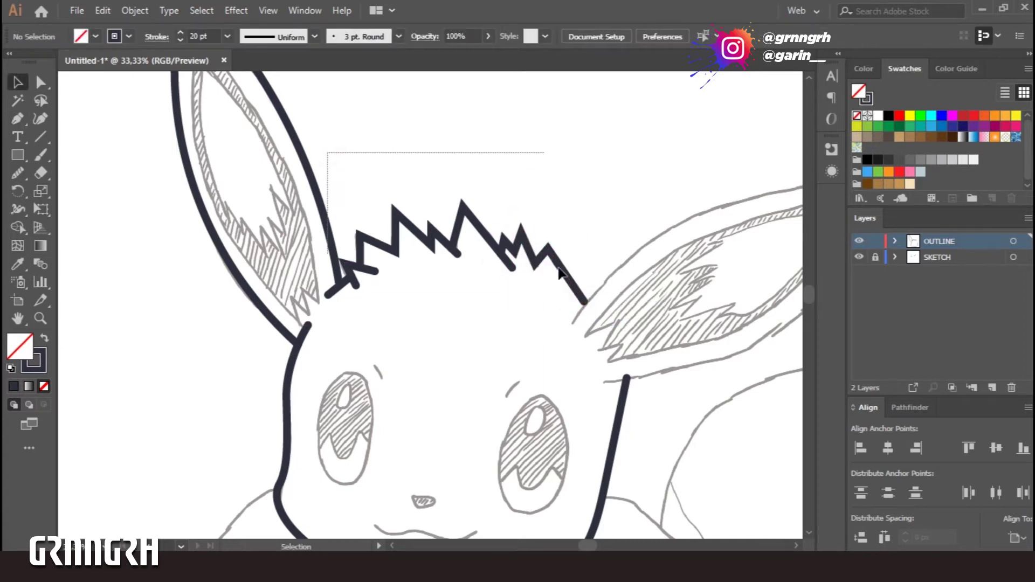
# Round the fur zigzag's sharp corners using Direct Selection live corners.
pyautogui.moveTo(363, 167); pyautogui.dragTo(578, 296)
pyautogui.press('a')
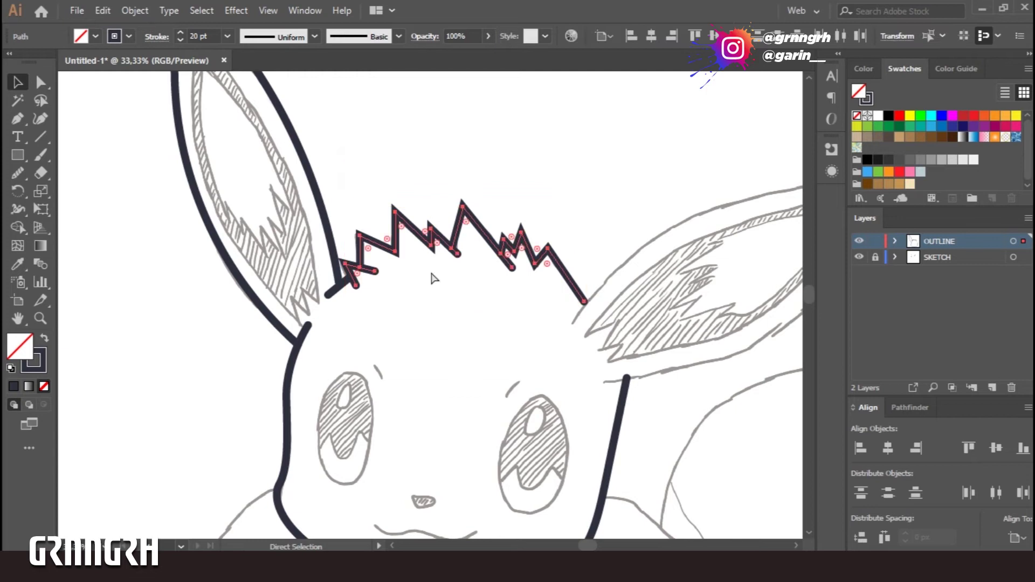
pyautogui.moveTo(402, 229); pyautogui.dragTo(400, 219)
pyautogui.click(574, 214)
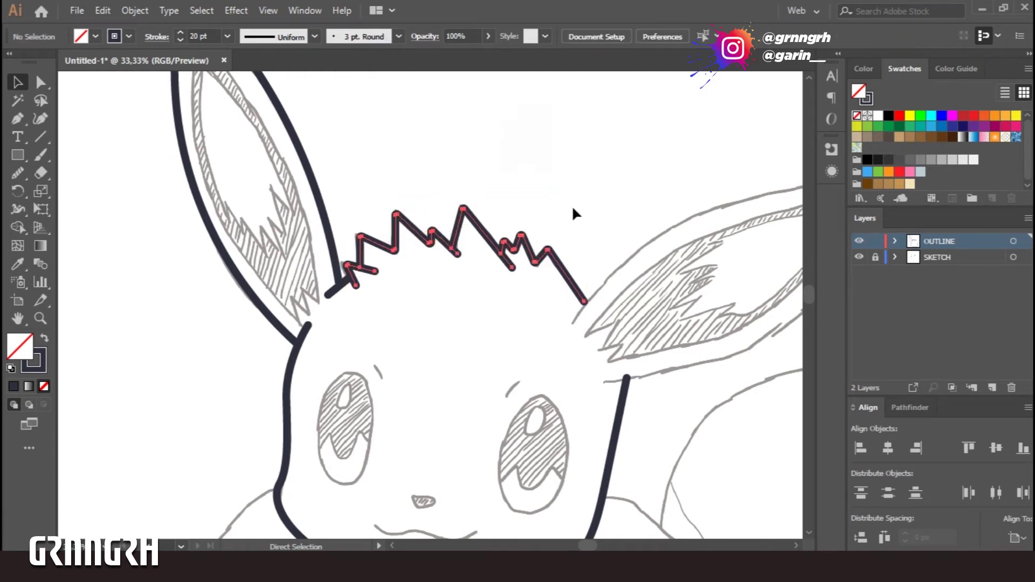
# Outline the right ear and curve its edges with the Curvature tool to follow the sketch.
pyautogui.moveTo(438, 324)
pyautogui.mouseDown()
pyautogui.moveTo(347, 340)
pyautogui.moveTo(200, 316)
pyautogui.mouseUp()
pyautogui.press('p')
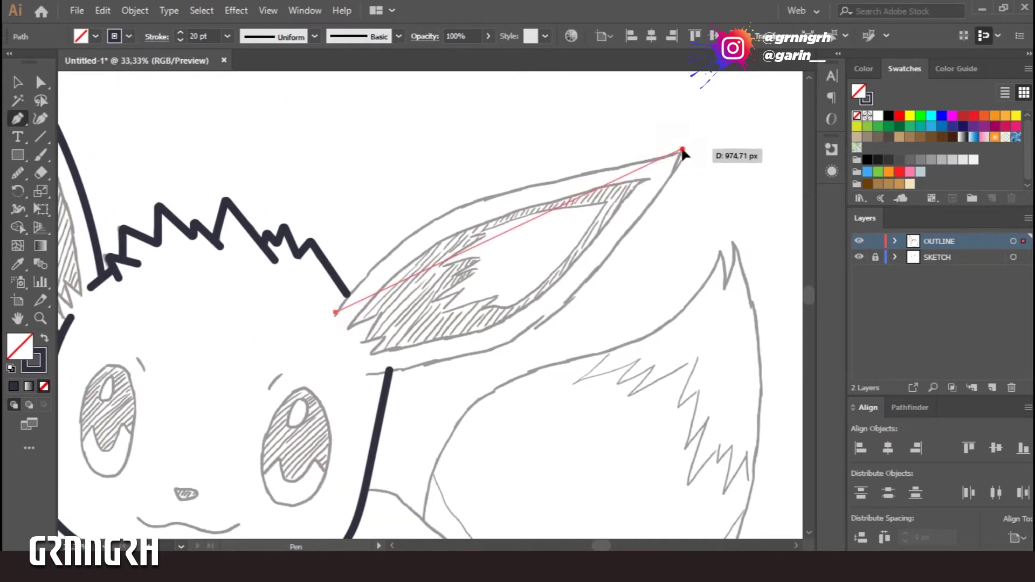
pyautogui.click(682, 150)
pyautogui.click(368, 372)
pyautogui.hotkey('shift', '`')
pyautogui.click(535, 268)
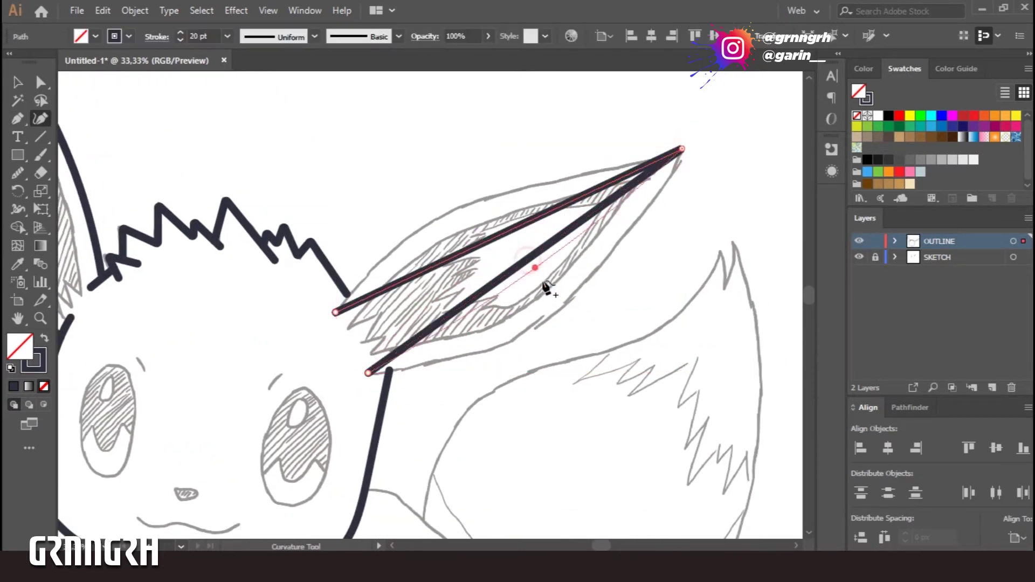
pyautogui.moveTo(544, 284); pyautogui.dragTo(565, 308)
pyautogui.moveTo(502, 239); pyautogui.dragTo(438, 217)
pyautogui.moveTo(592, 188); pyautogui.dragTo(593, 172)
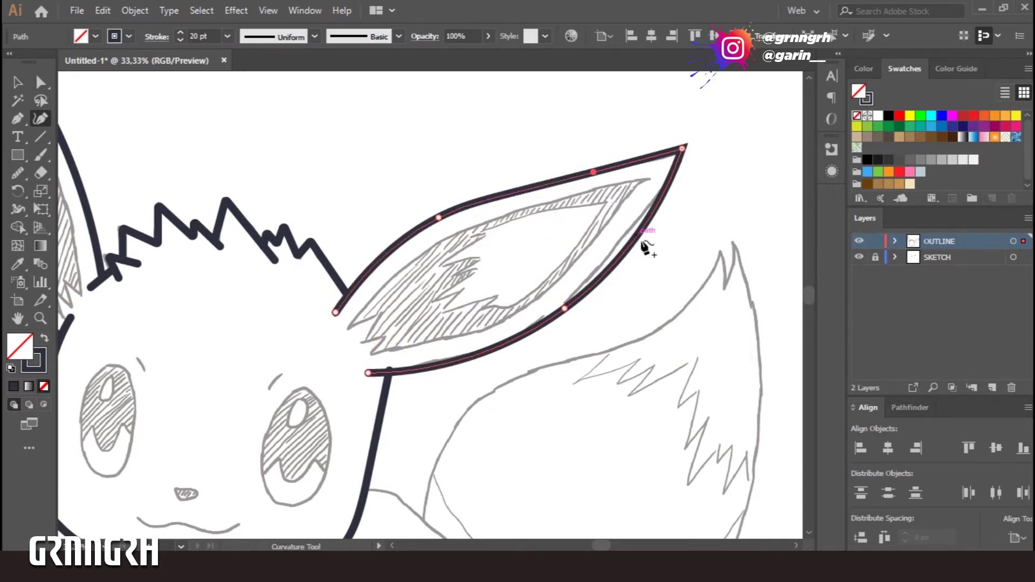
pyautogui.click(630, 230)
pyautogui.press('v')
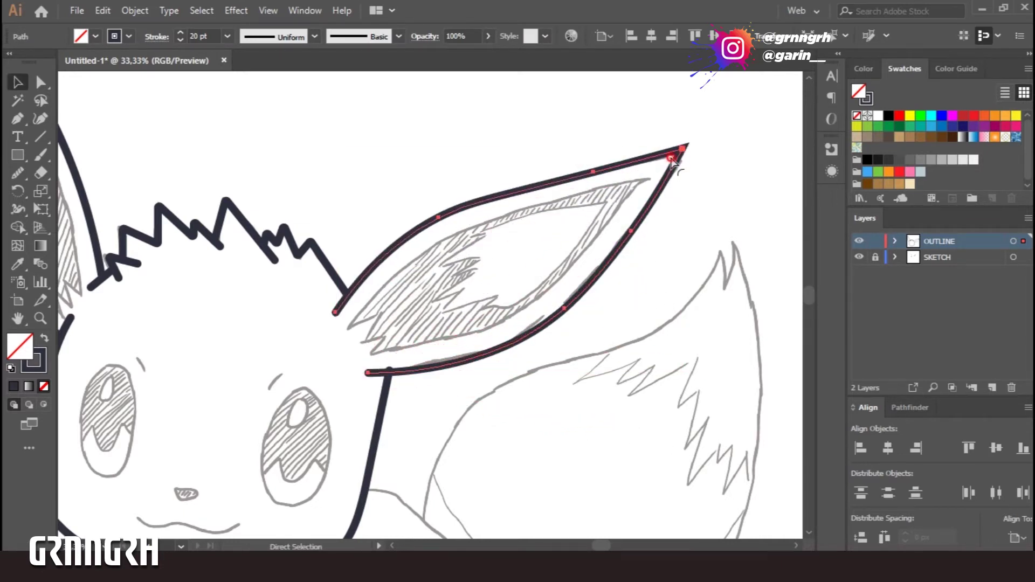
pyautogui.click(684, 205)
pyautogui.hscroll(-5, 439, 451)
pyautogui.scroll(2, 410, 410)
pyautogui.press('p')
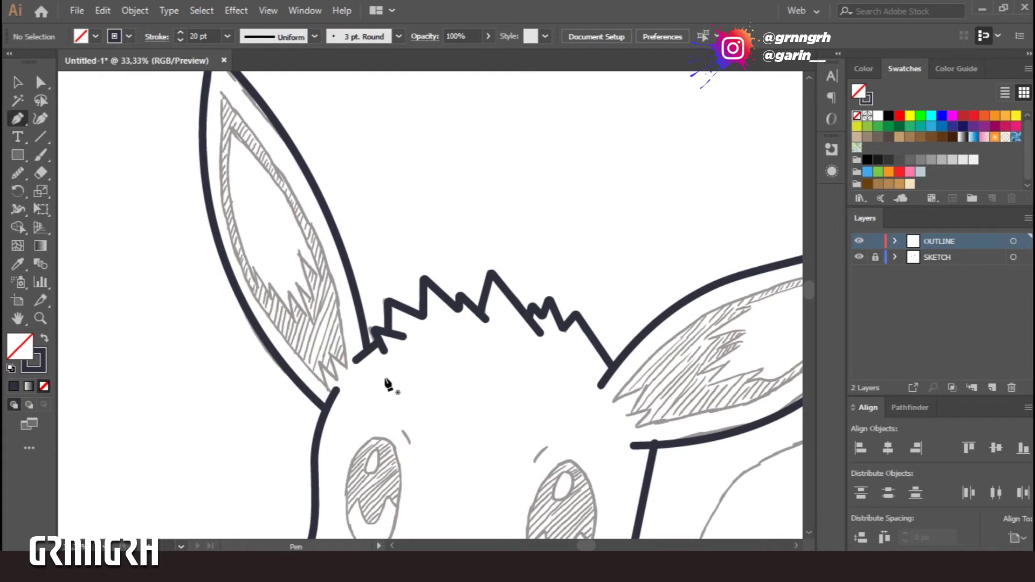
pyautogui.scroll(-3, 384, 424)
pyautogui.scroll(3, 384, 424)
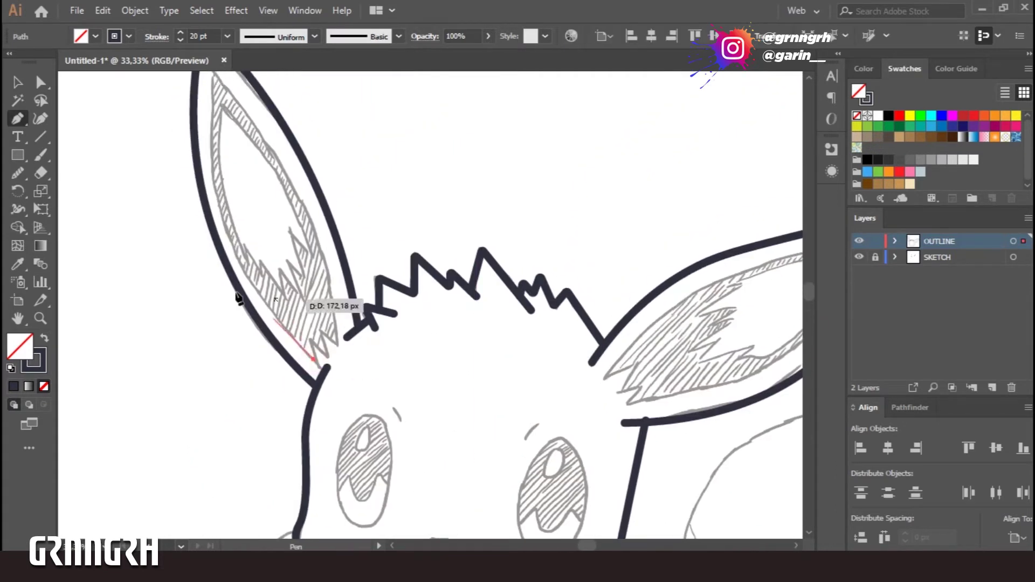
# Draw the first inner left-ear line and bend both its edges into curves.
pyautogui.click(330, 435)
pyautogui.click(229, 147)
pyautogui.click(356, 421)
pyautogui.hotkey('shift', '`')
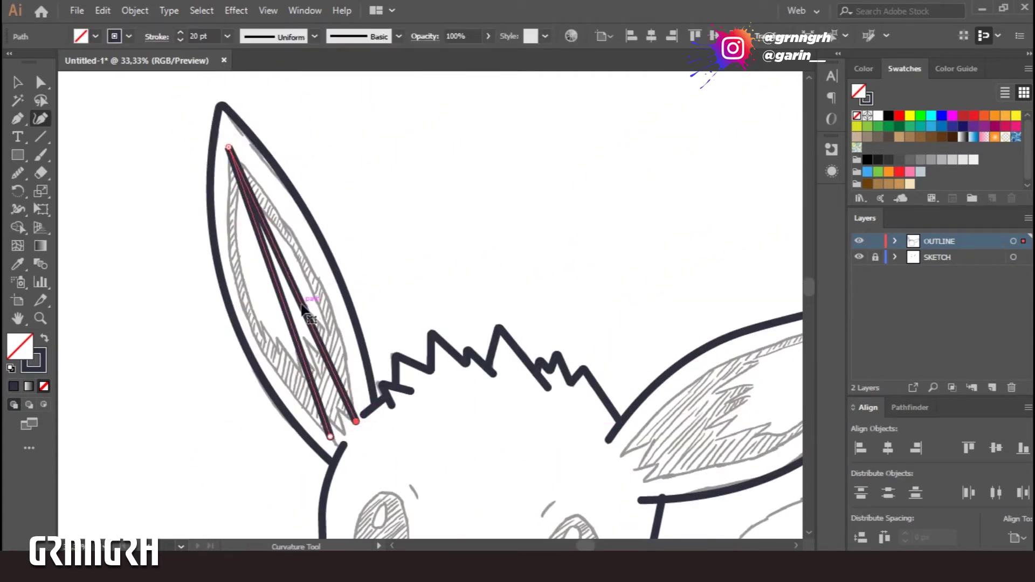
pyautogui.click(325, 291)
pyautogui.click(243, 313)
pyautogui.press('a')
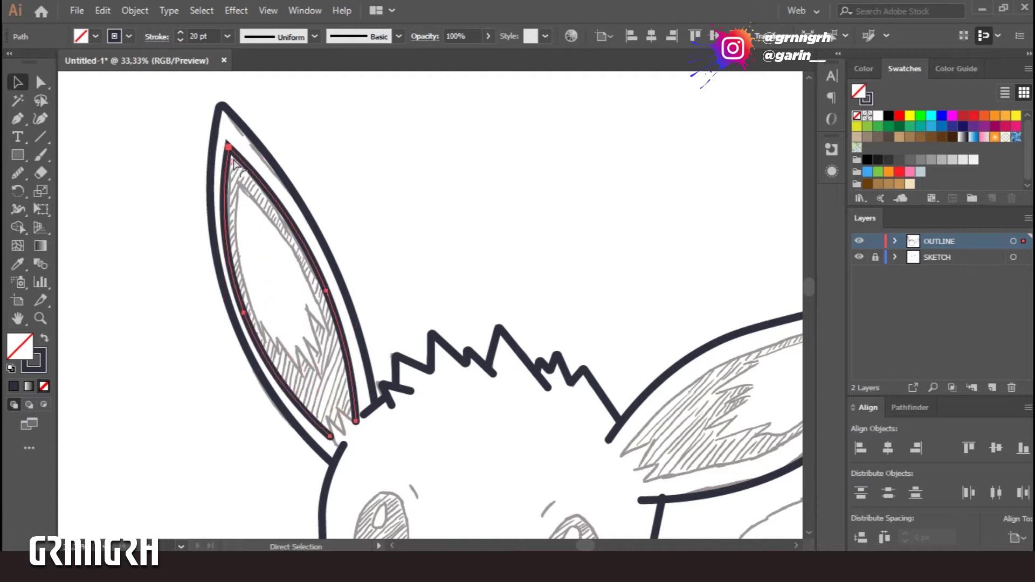
pyautogui.press('v')
pyautogui.press('p')
# Extend the inner ear with a fur zigzag and round the zigzag's corners.
pyautogui.moveTo(334, 408); pyautogui.dragTo(345, 434)
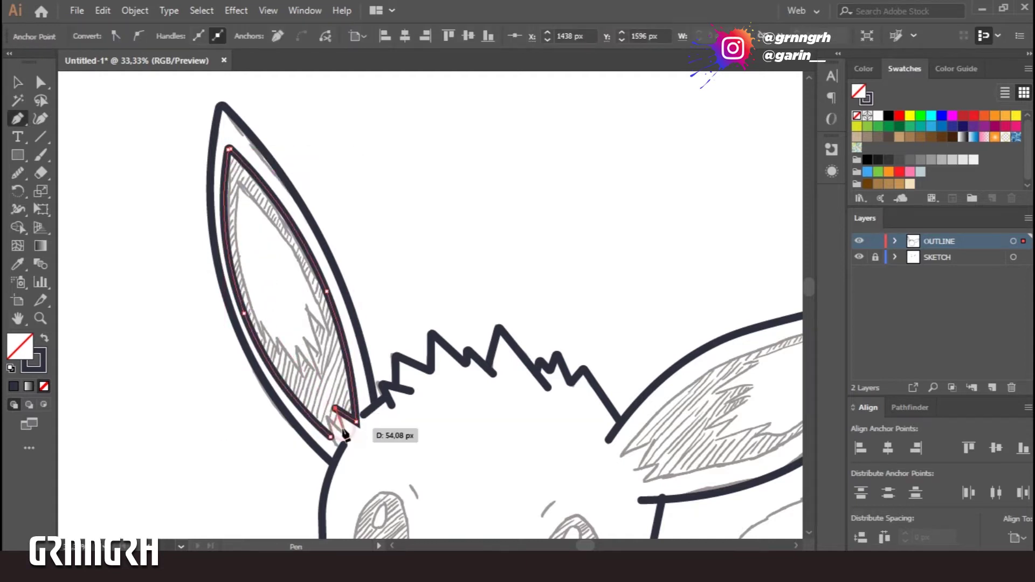
pyautogui.hotkey('ctrl', '1')
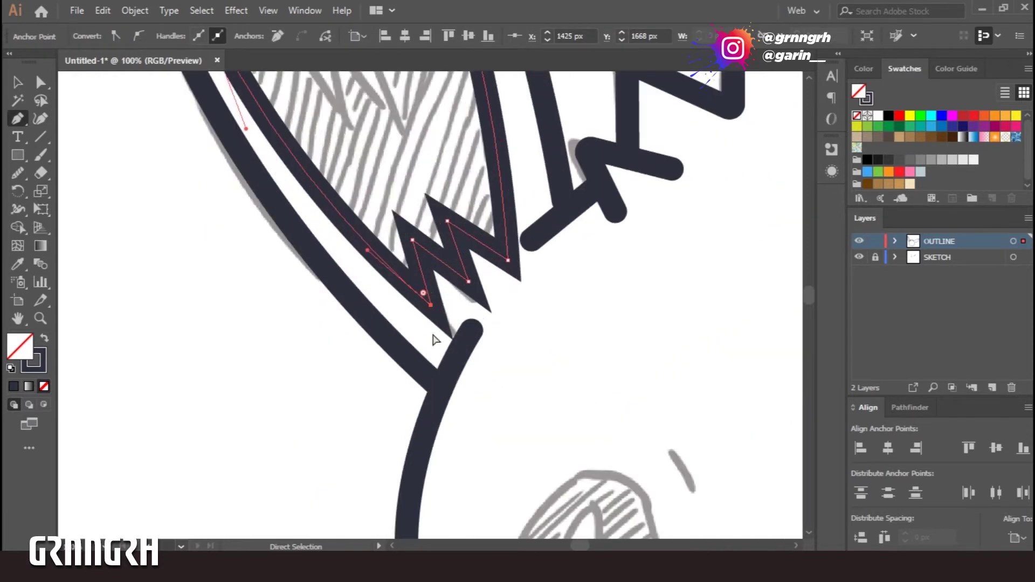
pyautogui.click(468, 284)
pyautogui.moveTo(507, 264); pyautogui.dragTo(508, 319)
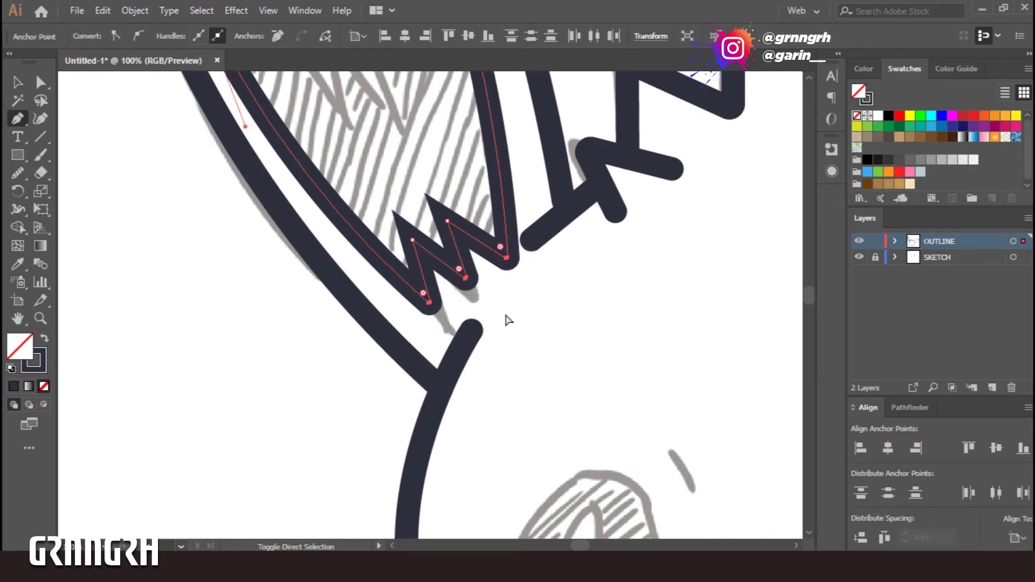
pyautogui.click(413, 240)
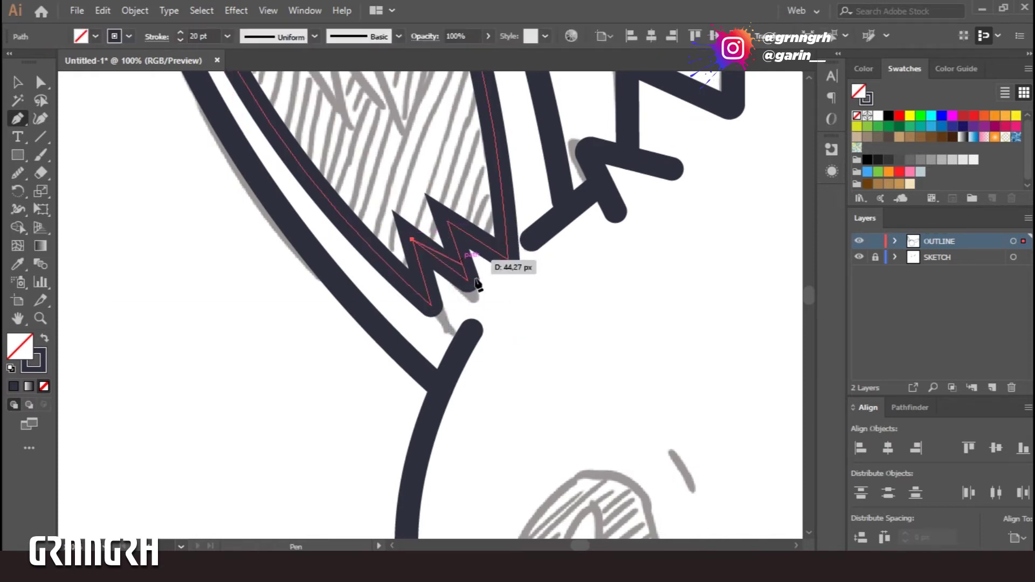
pyautogui.moveTo(411, 237); pyautogui.dragTo(424, 250)
pyautogui.moveTo(424, 294); pyautogui.dragTo(432, 309)
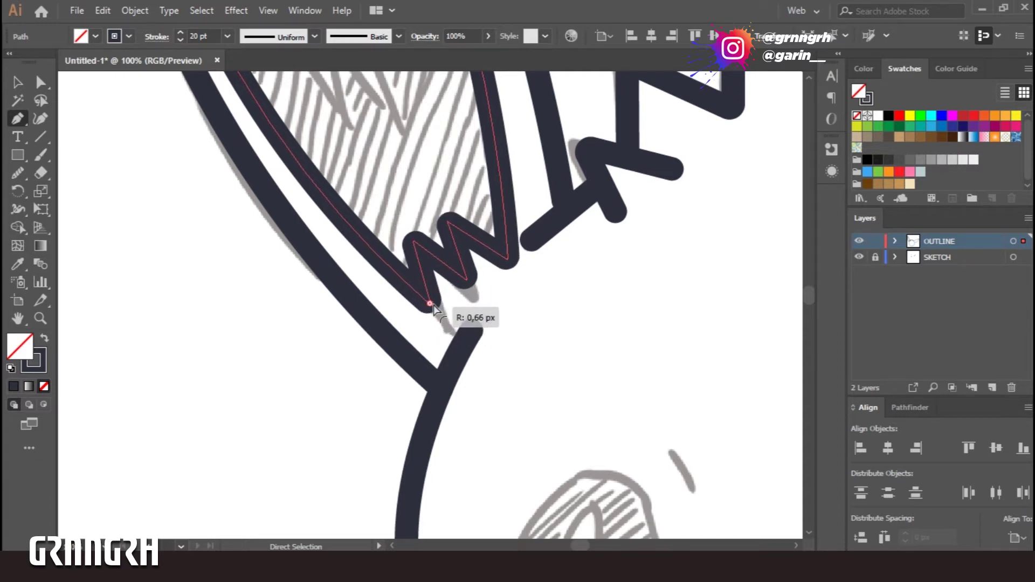
pyautogui.keyDown('ctrl'); pyautogui.click(566, 312); pyautogui.keyUp('ctrl')
pyautogui.hotkey('ctrl', '-')
pyautogui.hotkey('ctrl', '+')
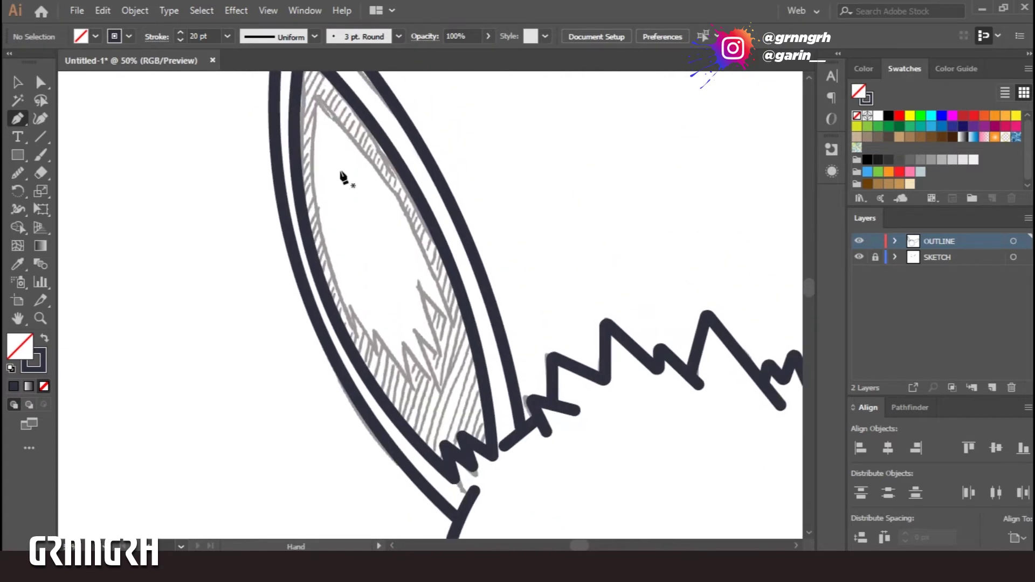
# Trace a new inner ear line from the tip down to a zigzag fur base.
pyautogui.click(315, 97)
pyautogui.moveTo(451, 324); pyautogui.dragTo(479, 439)
pyautogui.click(452, 324)
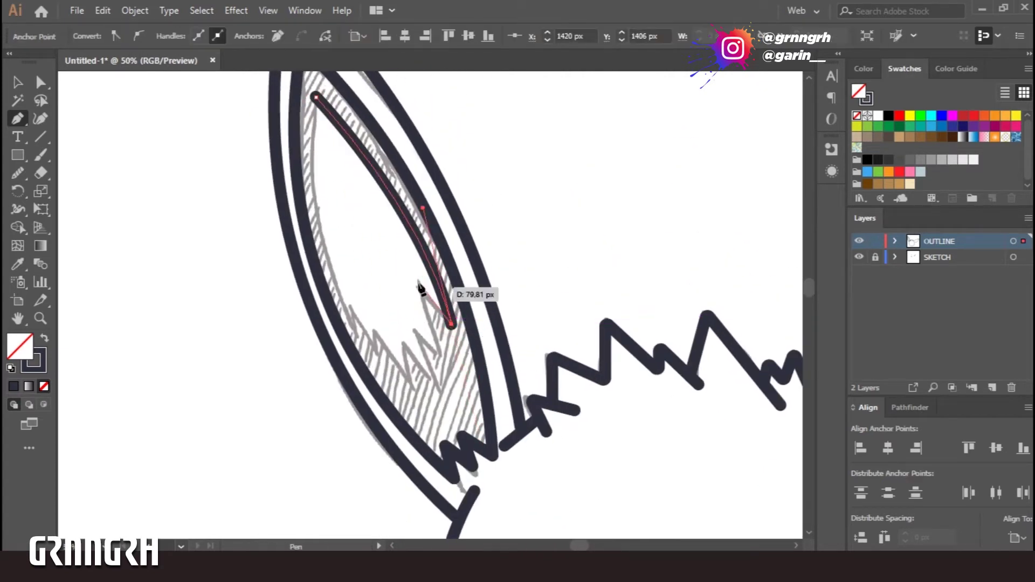
pyautogui.click(400, 256)
pyautogui.click(434, 300)
pyautogui.click(395, 320)
pyautogui.click(426, 335)
pyautogui.click(414, 398)
pyautogui.click(373, 325)
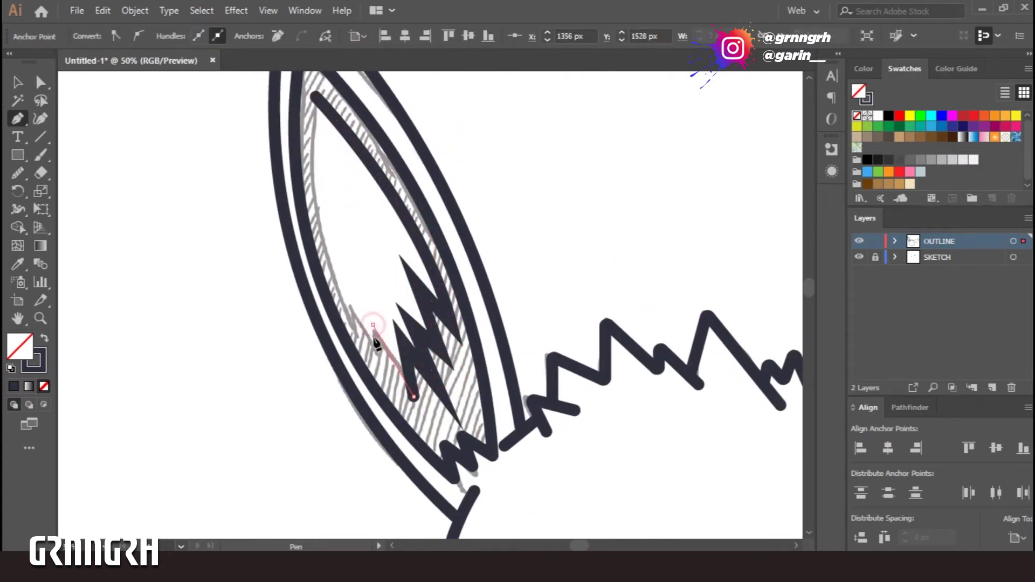
pyautogui.click(354, 306)
# Curve the line back up the ear's side and close the shape at the tip.
pyautogui.moveTo(295, 228); pyautogui.dragTo(347, 203)
pyautogui.click(316, 97)
pyautogui.scroll(3, 387, 237)
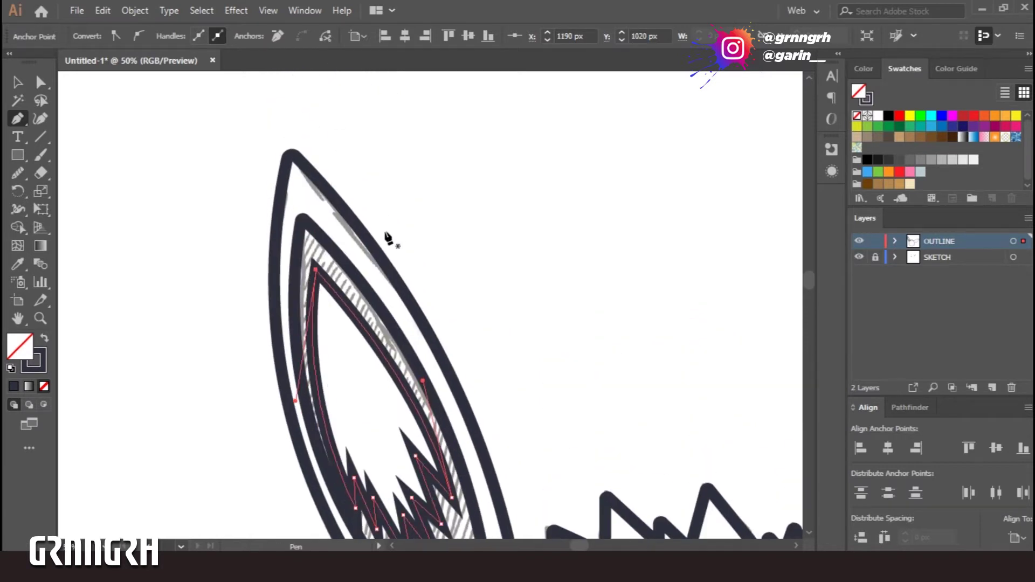
pyautogui.press('a')
pyautogui.click(322, 286)
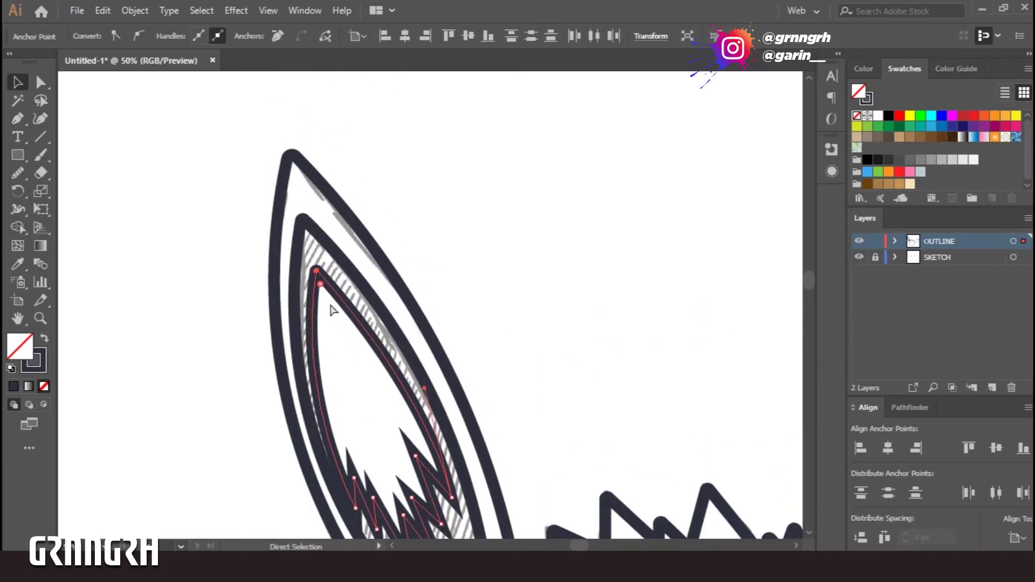
# Set the inner ear line to a 5 pt stroke and another outline to 10 pt.
pyautogui.click(227, 36)
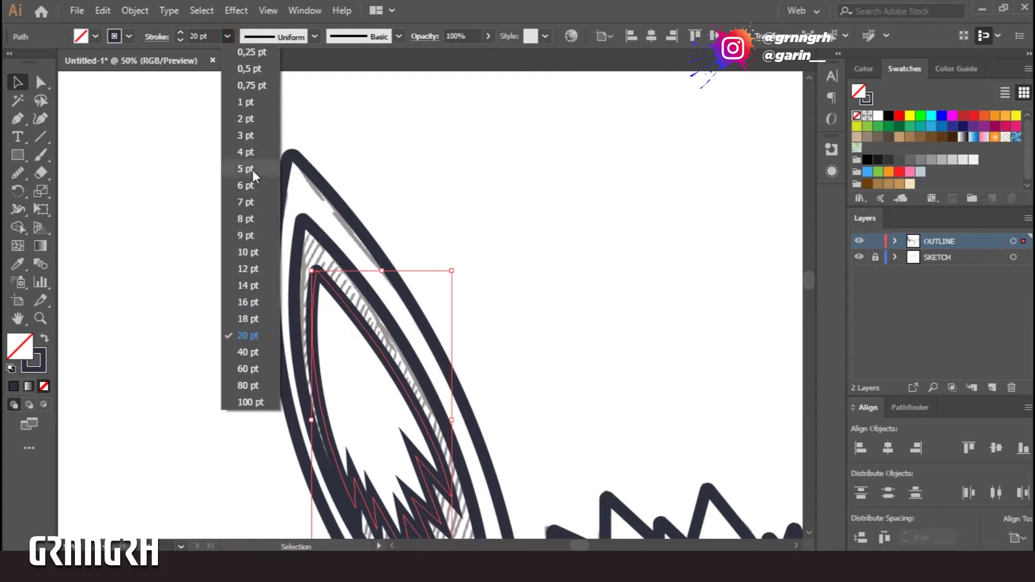
pyautogui.click(245, 194)
pyautogui.click(504, 284)
pyautogui.scroll(-4, 569, 337)
pyautogui.moveTo(569, 337); pyautogui.dragTo(400, 310)
pyautogui.click(252, 301)
pyautogui.click(226, 36)
pyautogui.click(248, 286)
pyautogui.click(331, 239)
# Trace the right inner ear line and curve its upper and lower edges to the sketch.
pyautogui.moveTo(754, 485); pyautogui.dragTo(347, 414)
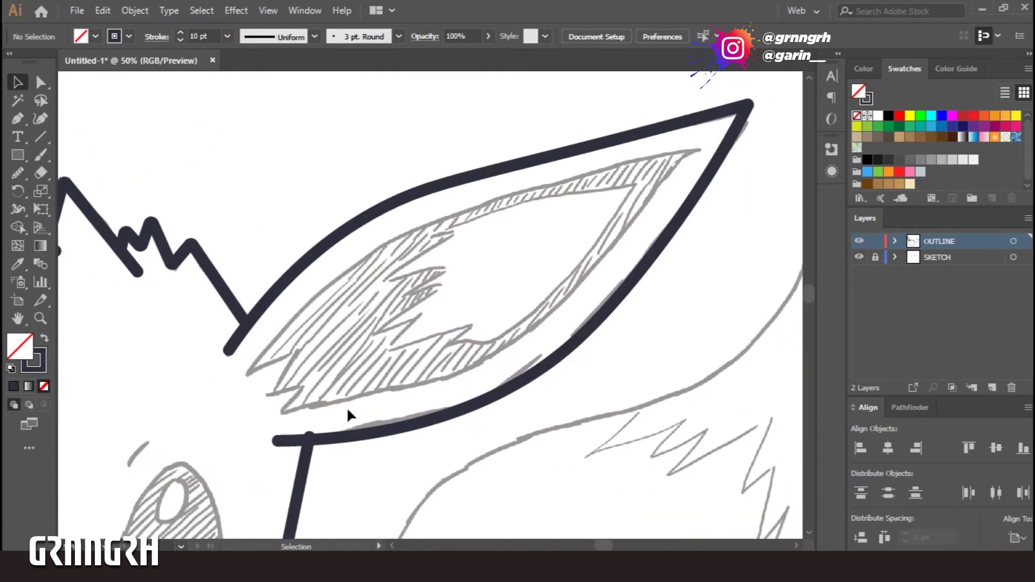
pyautogui.click(245, 372)
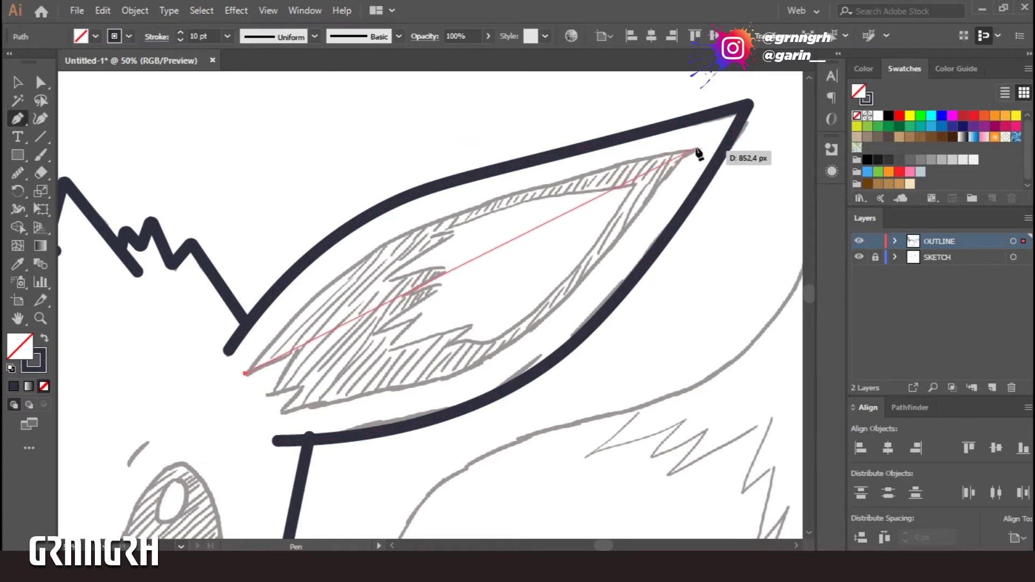
pyautogui.click(695, 148)
pyautogui.click(280, 415)
pyautogui.hotkey('shift', '`')
pyautogui.moveTo(424, 261); pyautogui.dragTo(393, 235)
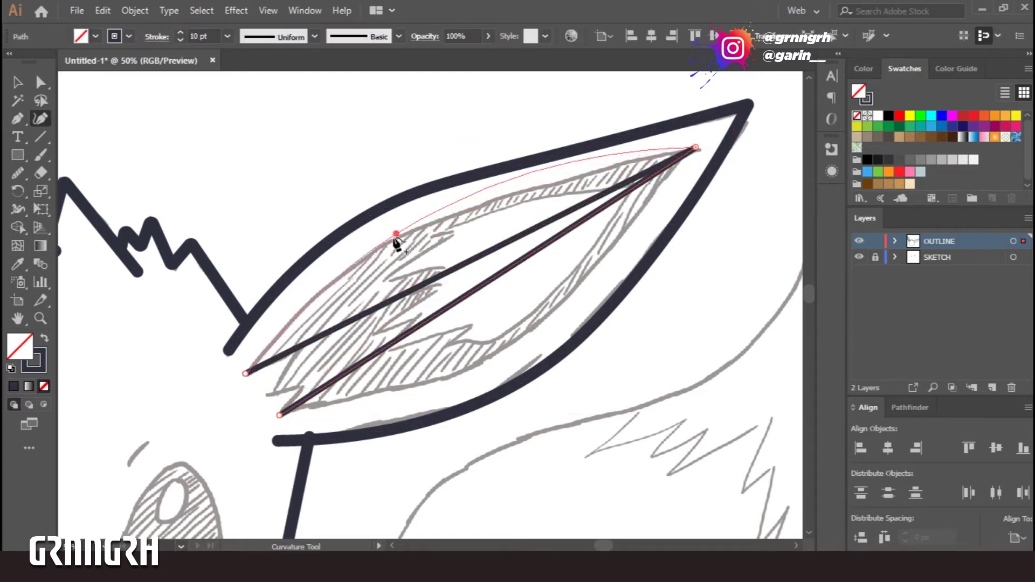
pyautogui.click(565, 163)
pyautogui.moveTo(566, 163); pyautogui.dragTo(572, 181)
pyautogui.moveTo(474, 290); pyautogui.dragTo(476, 342)
pyautogui.click(470, 366)
# Continue the path from its lower end and slightly round the zigzag base corners.
pyautogui.press('v')
pyautogui.press('a')
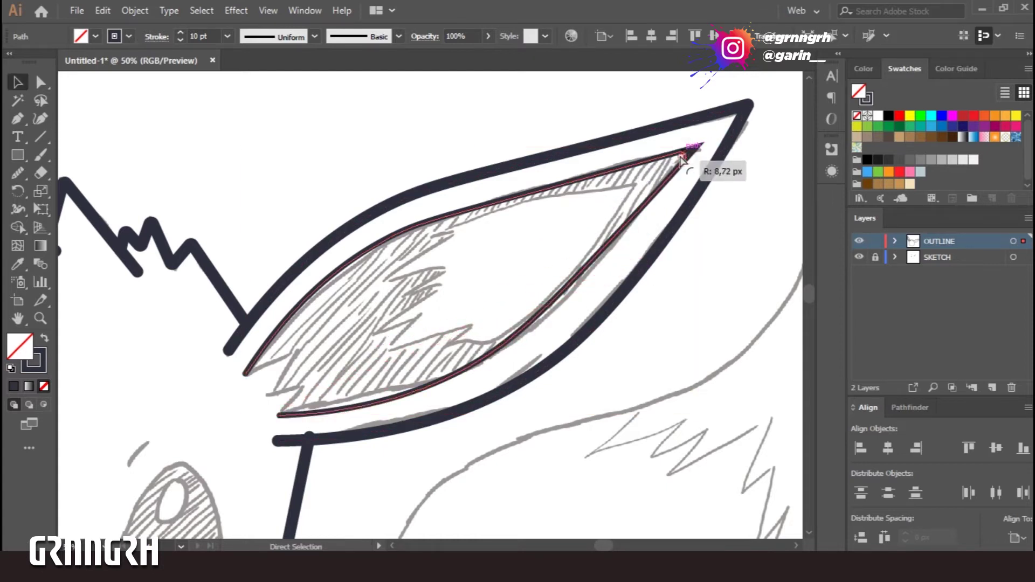
pyautogui.press('v')
pyautogui.press('p')
pyautogui.click(279, 415)
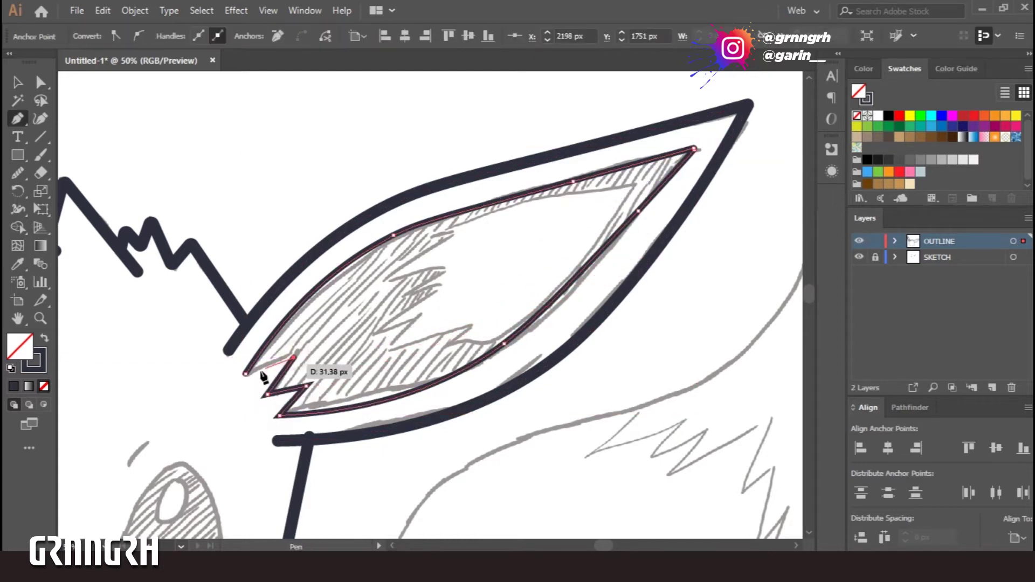
pyautogui.hotkey('ctrl', '+')
pyautogui.hotkey('ctrl', '+')
pyautogui.hotkey('ctrl', '+')
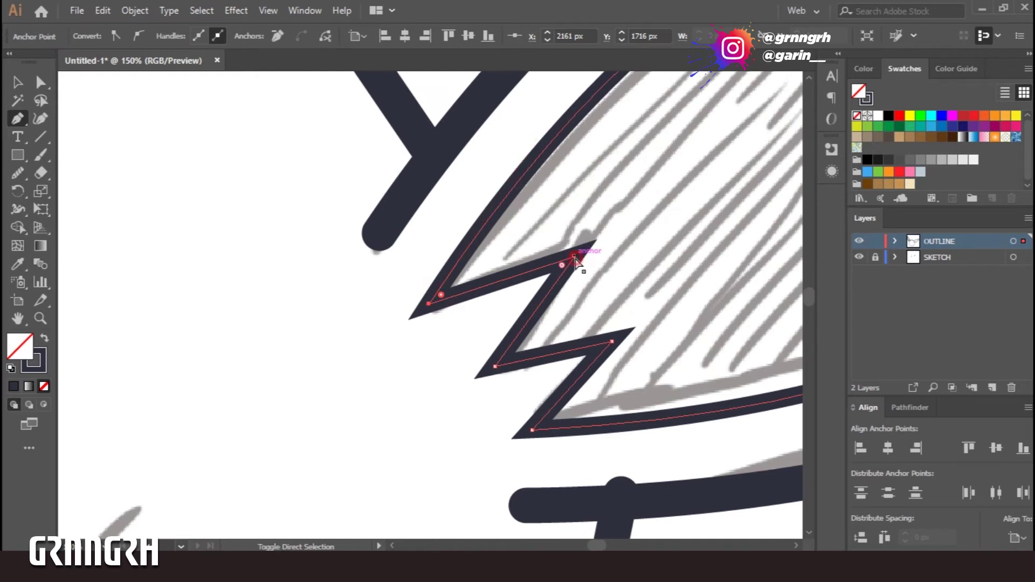
pyautogui.keyDown('ctrl'); pyautogui.keyDown('shift'); pyautogui.click(574, 257); pyautogui.keyUp('shift'); pyautogui.keyUp('ctrl')
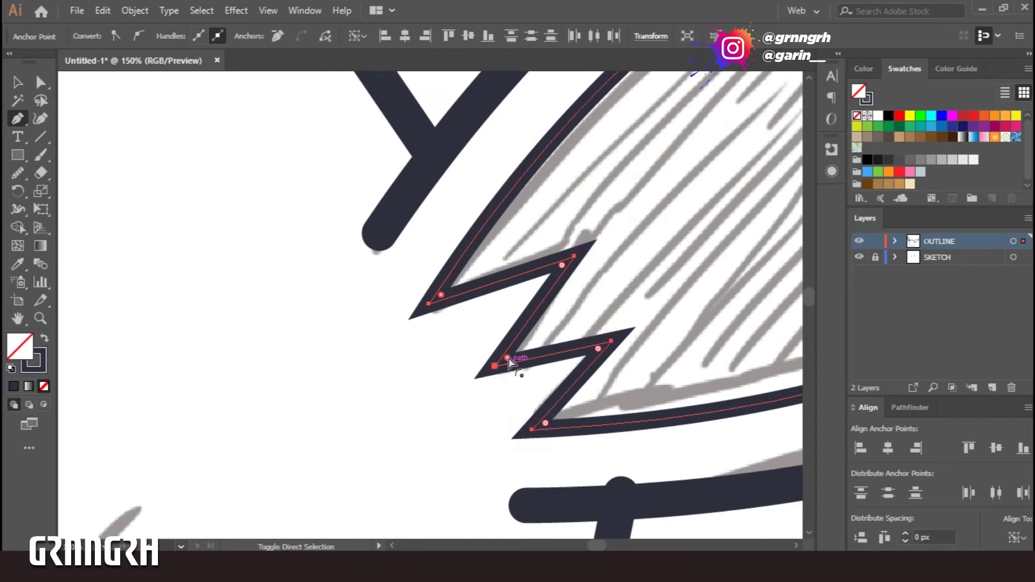
pyautogui.moveTo(561, 265); pyautogui.dragTo(554, 273)
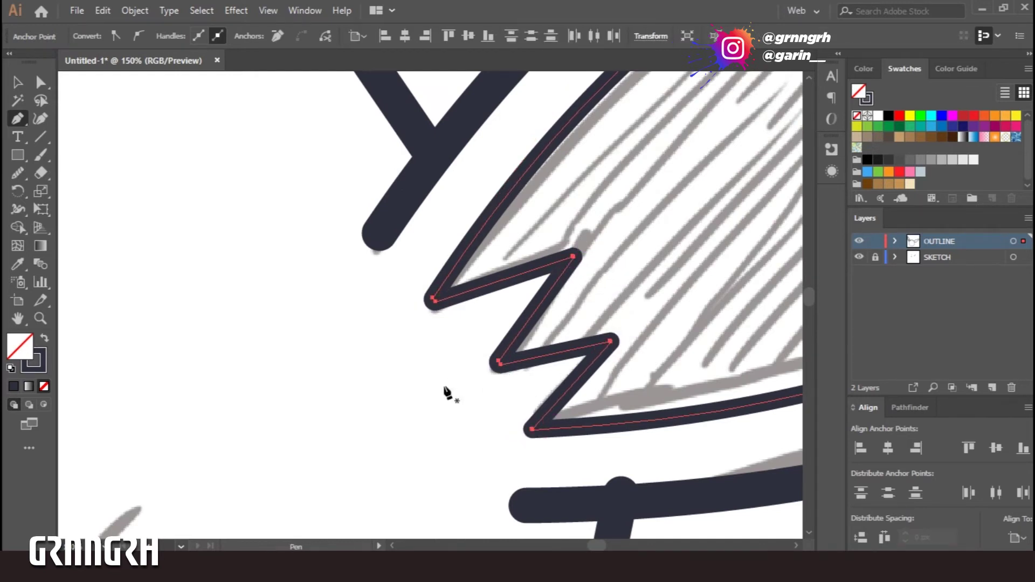
pyautogui.hotkey('ctrl', '-')
pyautogui.hotkey('ctrl', '-')
pyautogui.hotkey('ctrl', '-')
# Start the fur tuft inside the ear with a curved edge and jagged points.
pyautogui.hotkey('ctrl', '+')
pyautogui.click(636, 214)
pyautogui.moveTo(443, 380); pyautogui.dragTo(327, 409)
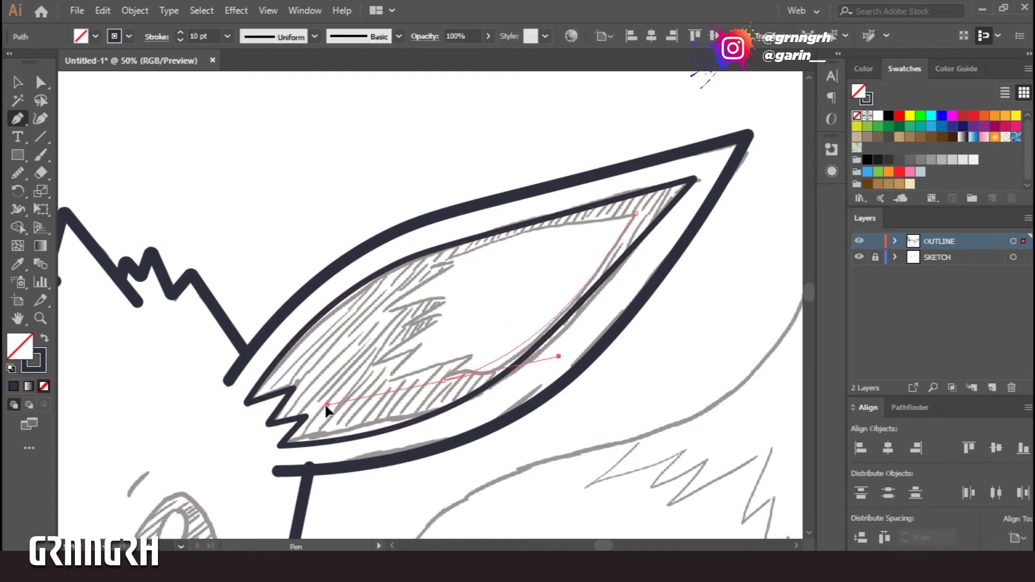
pyautogui.click(472, 350)
pyautogui.click(441, 381)
pyautogui.click(435, 351)
pyautogui.click(373, 385)
pyautogui.moveTo(375, 360); pyautogui.dragTo(456, 321)
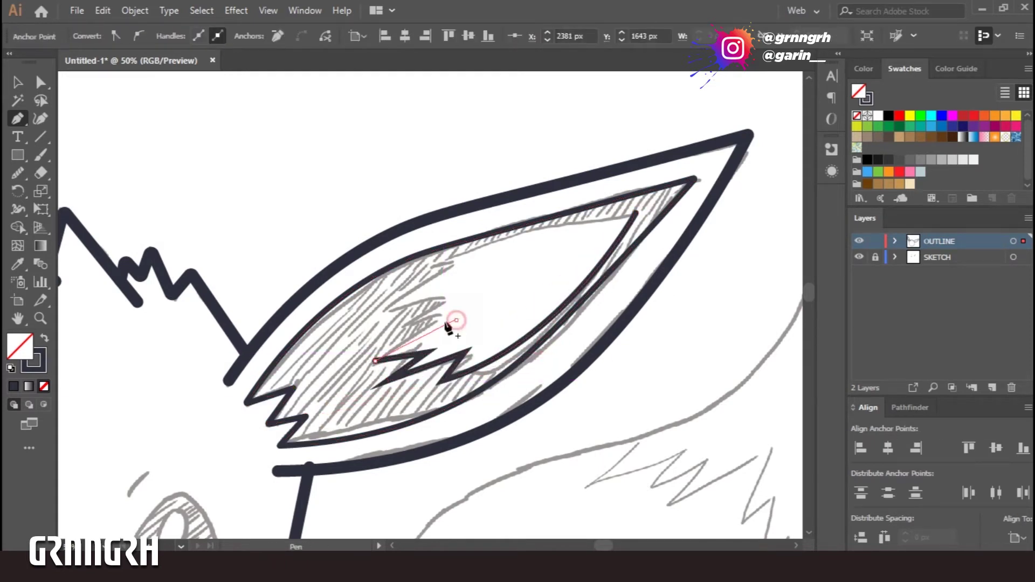
# Add more jagged points to the tuft and close it with a curved edge.
pyautogui.click(448, 302)
pyautogui.click(382, 312)
pyautogui.click(464, 263)
pyautogui.click(430, 263)
pyautogui.moveTo(636, 213); pyautogui.dragTo(682, 215)
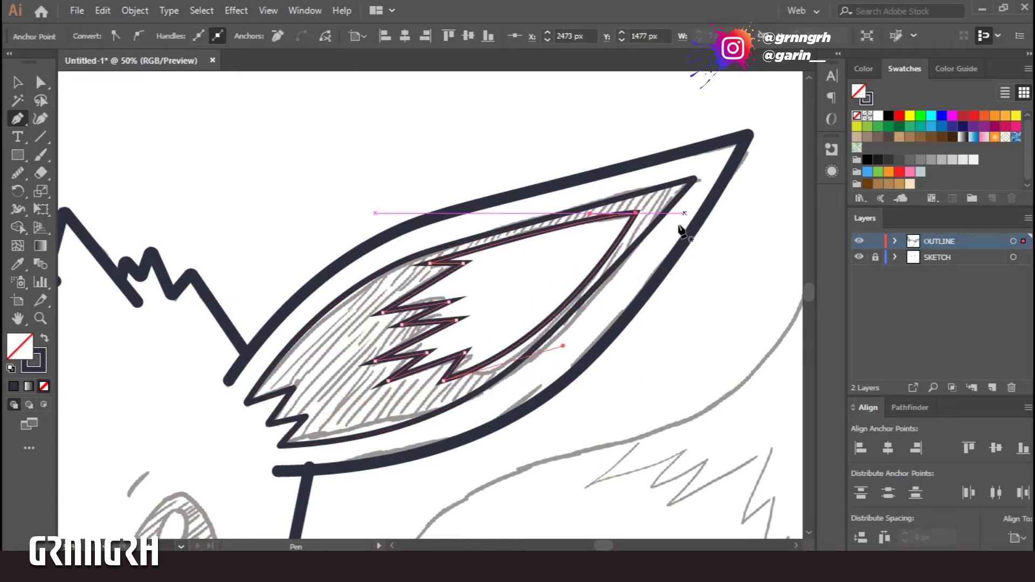
# Give the fur tuft a 5 pt stroke.
pyautogui.press('v')
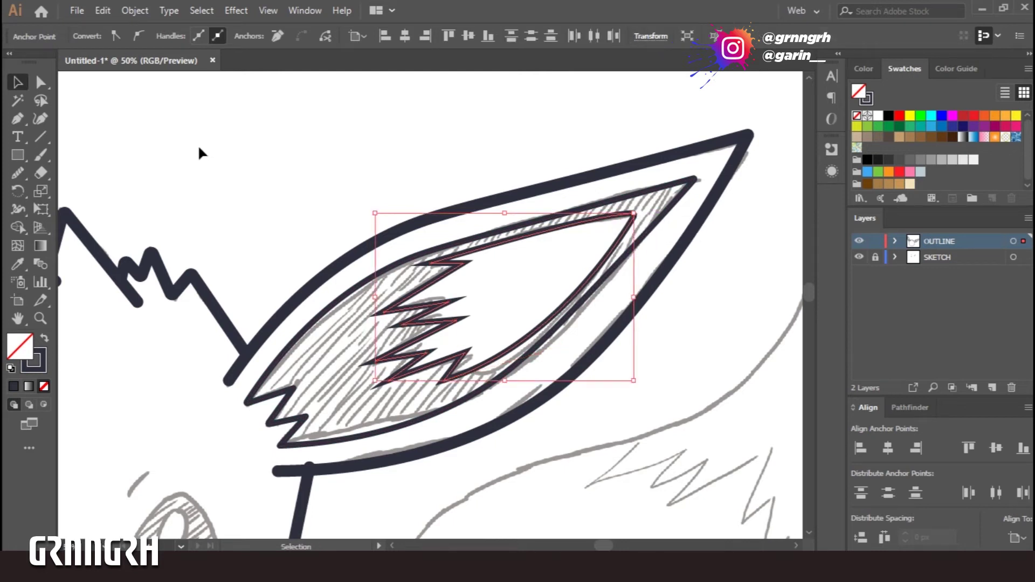
pyautogui.click(182, 162)
pyautogui.click(455, 270)
pyautogui.click(227, 36)
pyautogui.click(245, 168)
pyautogui.moveTo(248, 302); pyautogui.dragTo(450, 366)
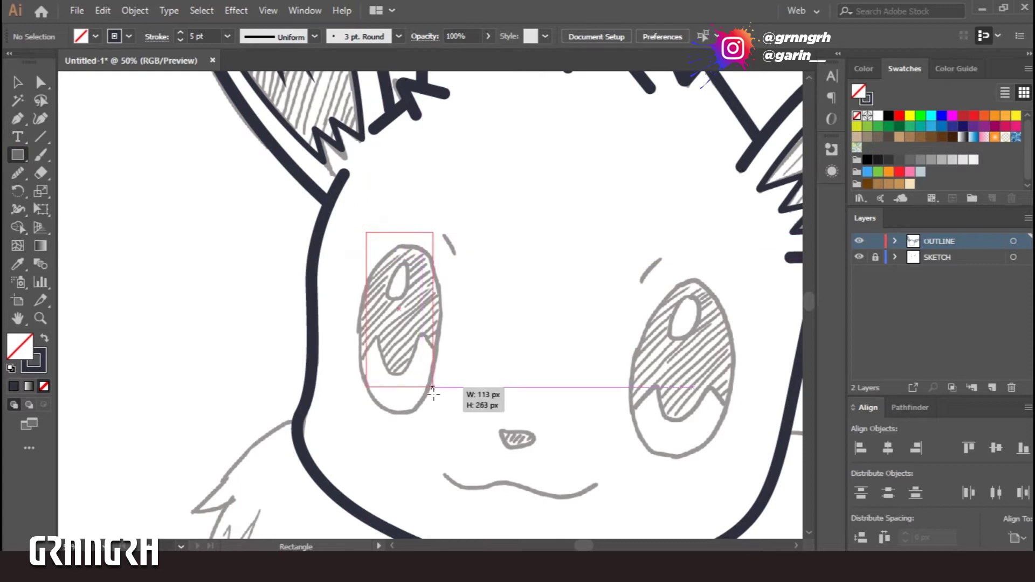
# Outline the left eye with a tilted ellipse, replacing an initial box.
pyautogui.moveTo(430, 386); pyautogui.dragTo(439, 415)
pyautogui.moveTo(408, 283); pyautogui.dragTo(409, 286)
pyautogui.press('Delete')
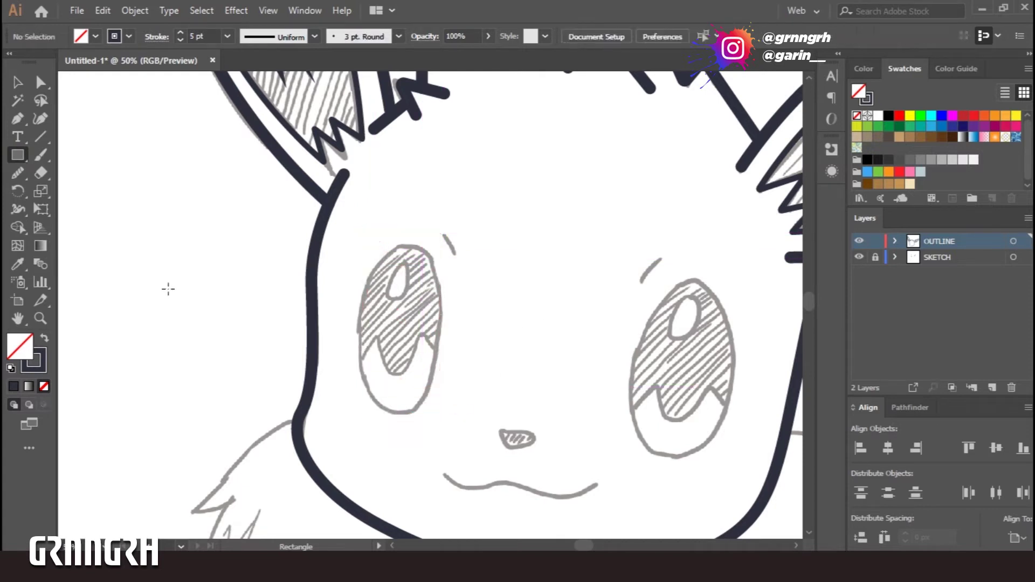
pyautogui.moveTo(17, 155); pyautogui.dragTo(87, 194)
pyautogui.moveTo(369, 239); pyautogui.dragTo(447, 425)
pyautogui.moveTo(458, 237); pyautogui.dragTo(462, 231)
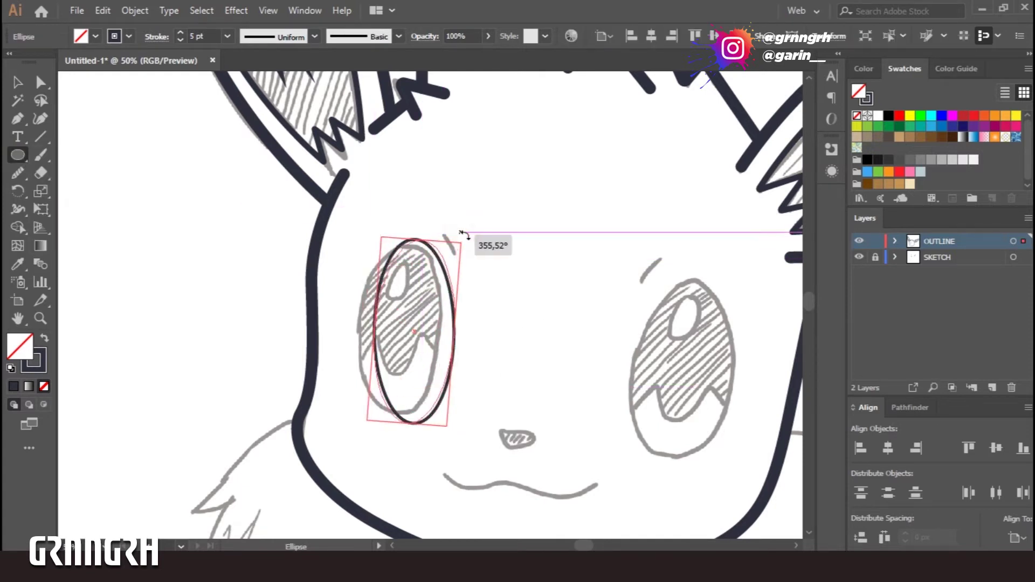
pyautogui.moveTo(411, 335); pyautogui.dragTo(410, 333)
# Outline the right eye with a tilted ellipse and add highlight circles in both eyes.
pyautogui.moveTo(648, 269); pyautogui.dragTo(739, 468)
pyautogui.moveTo(725, 256); pyautogui.dragTo(744, 270)
pyautogui.moveTo(695, 365); pyautogui.dragTo(677, 368)
pyautogui.moveTo(738, 270); pyautogui.dragTo(748, 280)
pyautogui.moveTo(384, 265); pyautogui.dragTo(414, 296)
pyautogui.moveTo(673, 303); pyautogui.dragTo(702, 331)
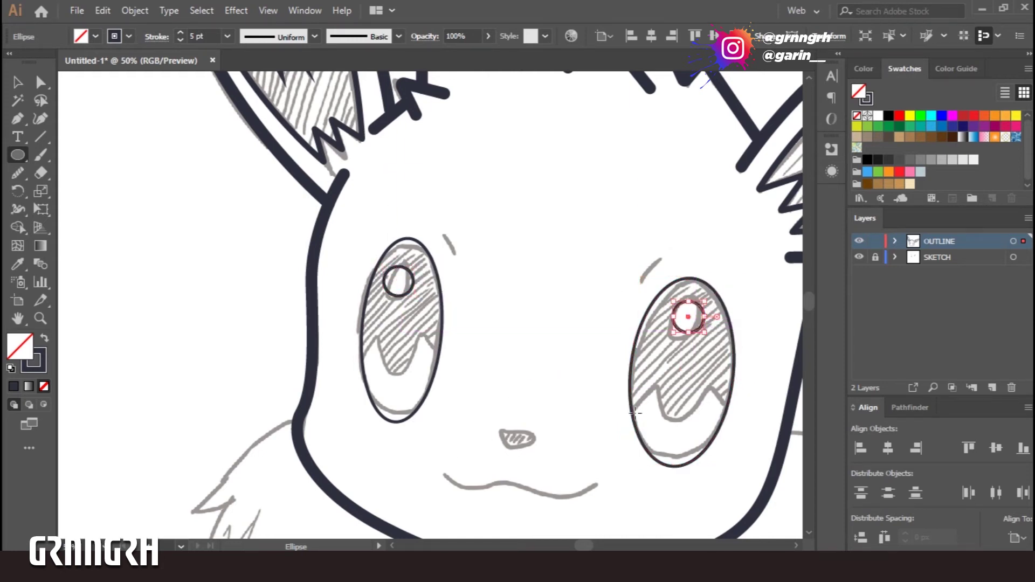
# Cut the jagged iris line into the left eye with Pen and Shape Builder.
pyautogui.press('p')
pyautogui.moveTo(375, 344); pyautogui.dragTo(445, 342)
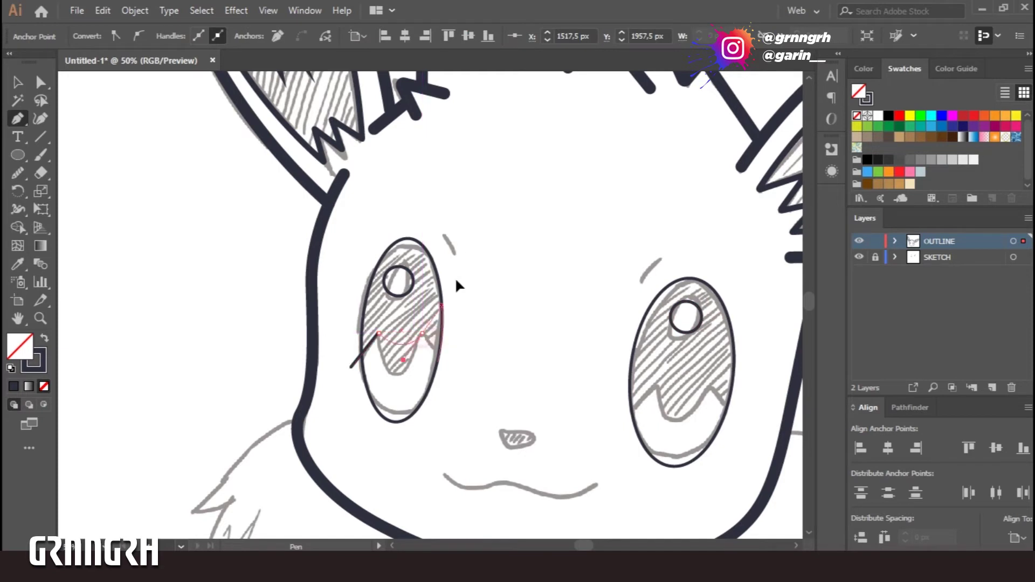
pyautogui.moveTo(426, 198); pyautogui.dragTo(359, 186)
pyautogui.click(351, 367)
pyautogui.press('v')
pyautogui.hotkey('shift', 'm')
pyautogui.keyDown('alt'); pyautogui.click(415, 356); pyautogui.keyUp('alt')
# Cut the jagged iris line into the right eye and remove the leftover pieces.
pyautogui.press('p')
pyautogui.click(618, 422)
pyautogui.click(655, 386)
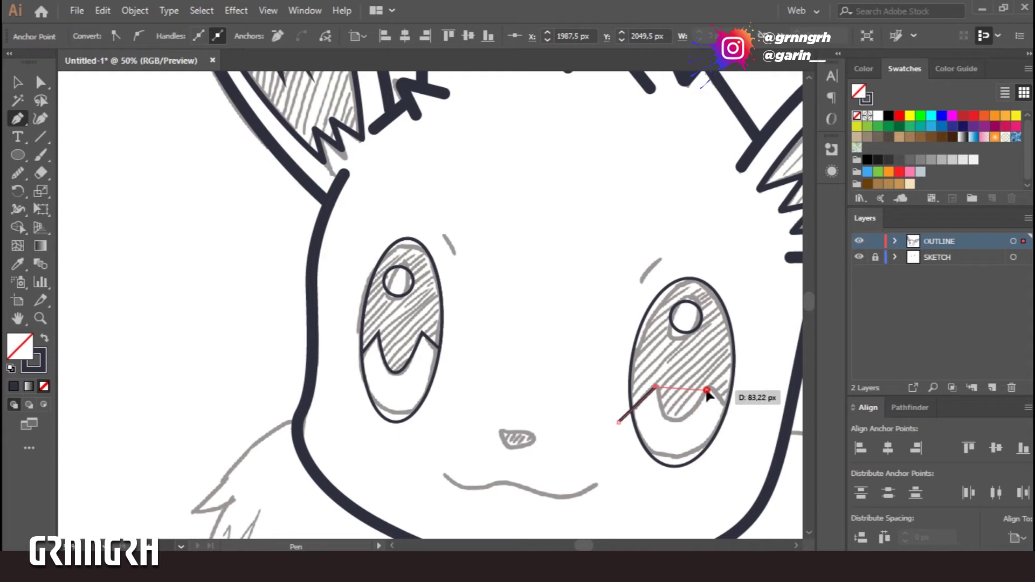
pyautogui.moveTo(736, 416); pyautogui.dragTo(736, 416)
pyautogui.moveTo(679, 252); pyautogui.dragTo(711, 252)
pyautogui.click(618, 422)
pyautogui.press('v')
pyautogui.keyDown('shift'); pyautogui.click(628, 373); pyautogui.keyUp('shift')
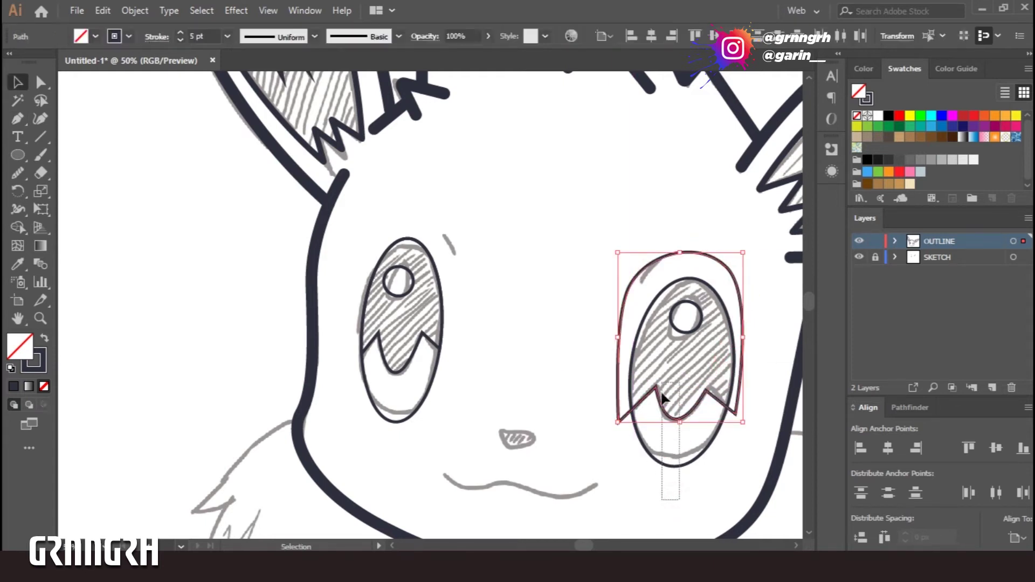
pyautogui.hotkey('shift', 'm')
pyautogui.keyDown('alt'); pyautogui.click(615, 426); pyautogui.keyUp('alt')
# Start the wavy mouth line with the Pen tool.
pyautogui.press('v')
pyautogui.click(525, 393)
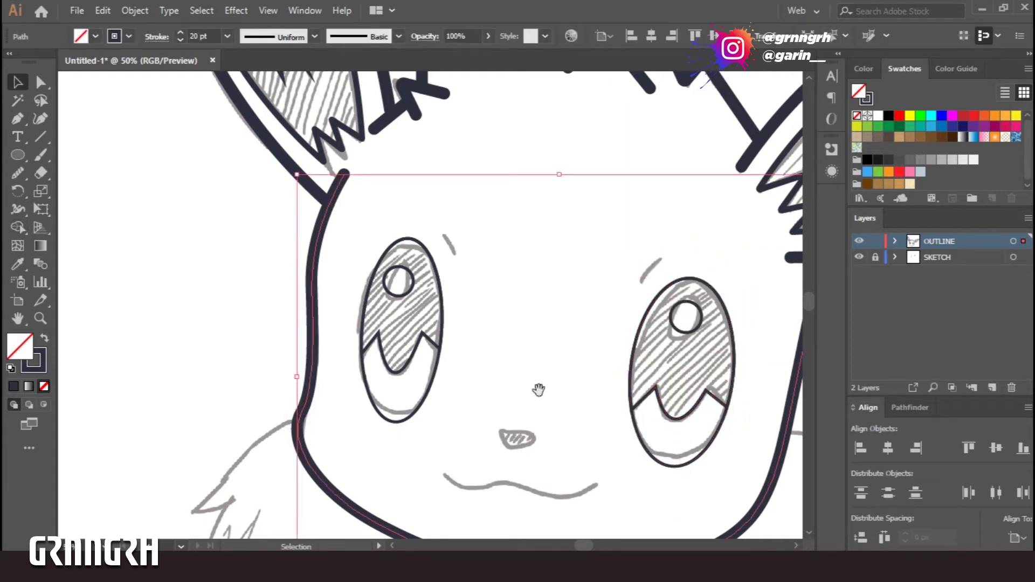
pyautogui.scroll(-3, 526, 396)
pyautogui.hscroll(2, 520, 341)
pyautogui.press('p')
pyautogui.click(384, 356)
pyautogui.moveTo(472, 357); pyautogui.dragTo(546, 368)
# Finish the mouth line and trace the nose shape above it.
pyautogui.press('Escape')
pyautogui.click(443, 312)
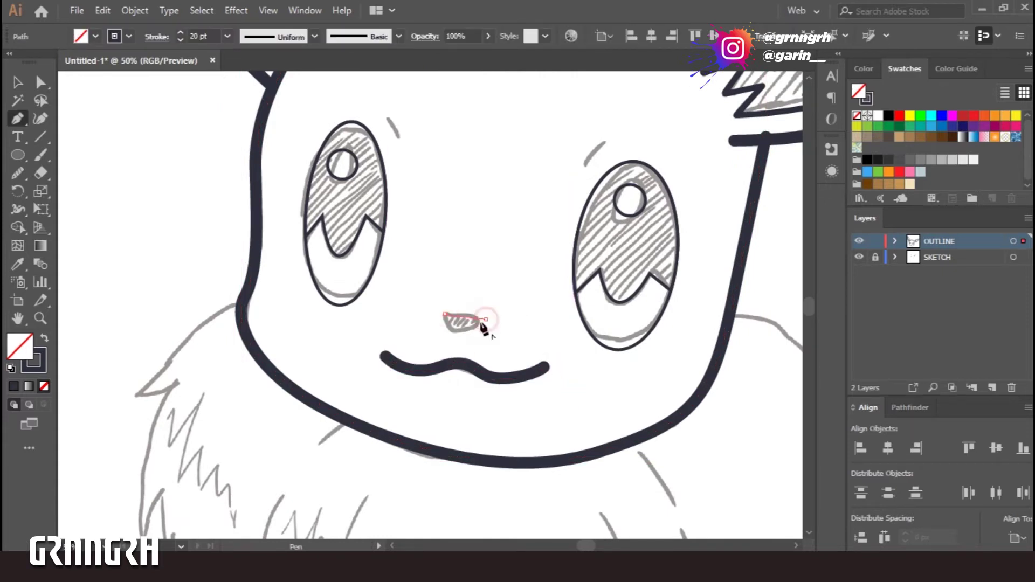
pyautogui.click(494, 318)
pyautogui.moveTo(444, 312); pyautogui.dragTo(455, 349)
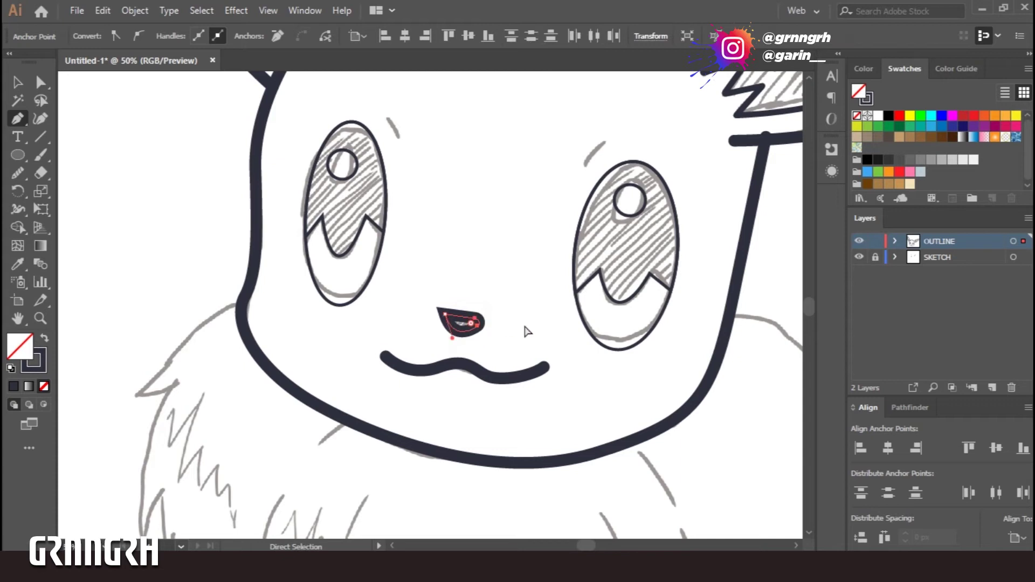
pyautogui.scroll(3, 526, 330)
pyautogui.scroll(2, 523, 329)
pyautogui.moveTo(477, 286); pyautogui.dragTo(463, 292)
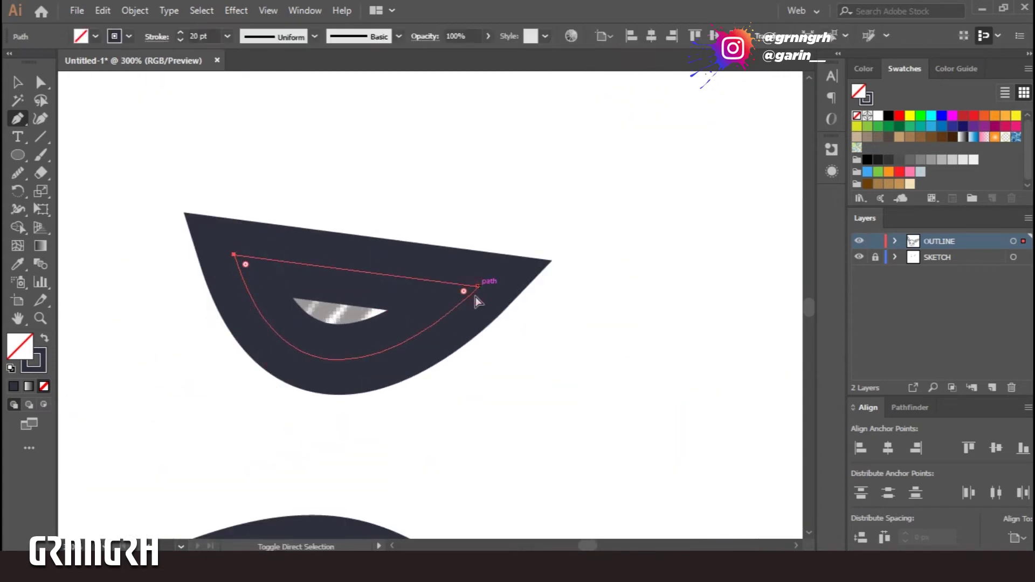
# Give the nose a solid dark fill and scale it to match the sketch.
pyautogui.hotkey('shift', 'x')
pyautogui.moveTo(469, 360); pyautogui.dragTo(489, 376)
pyautogui.moveTo(483, 302); pyautogui.dragTo(493, 314)
pyautogui.scroll(-4, 638, 357)
pyautogui.scroll(-3, 638, 356)
pyautogui.scroll(2, 668, 345)
# Undo a stray line drawn from the head toward the chest fur.
pyautogui.press('p')
pyautogui.click(410, 229)
pyautogui.moveTo(566, 333)
pyautogui.mouseDown()
pyautogui.moveTo(586, 370)
pyautogui.moveTo(573, 342)
pyautogui.mouseUp()
pyautogui.hotkey('ctrl', 'z')
pyautogui.press('v')
pyautogui.click(399, 289)
# Trace the first zigzag fur spike of the right ruff.
pyautogui.press('p')
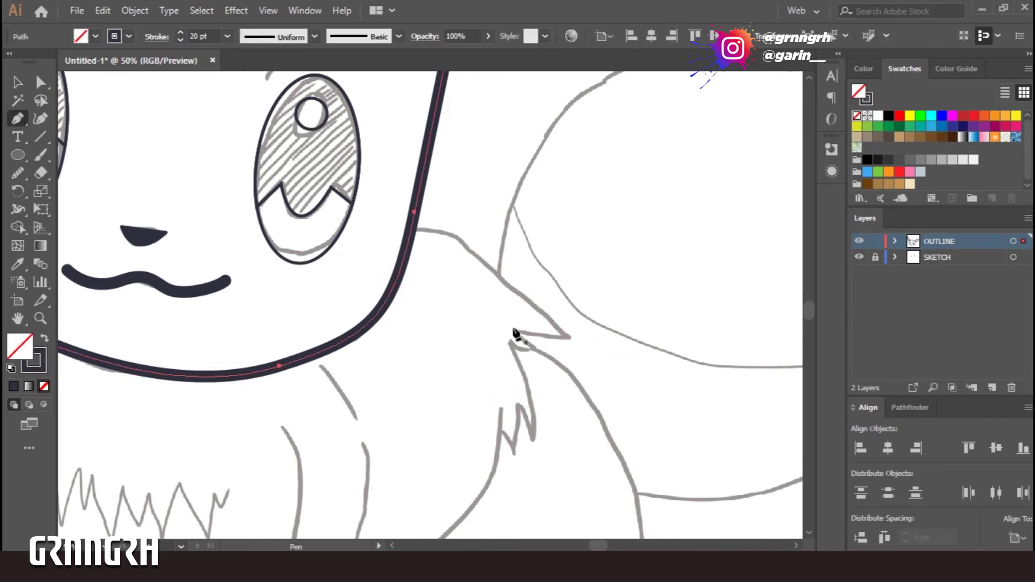
pyautogui.click(411, 226)
pyautogui.click(514, 330)
pyautogui.click(539, 337)
pyautogui.click(507, 343)
pyautogui.moveTo(596, 412); pyautogui.dragTo(627, 306)
pyautogui.moveTo(564, 335); pyautogui.dragTo(556, 394)
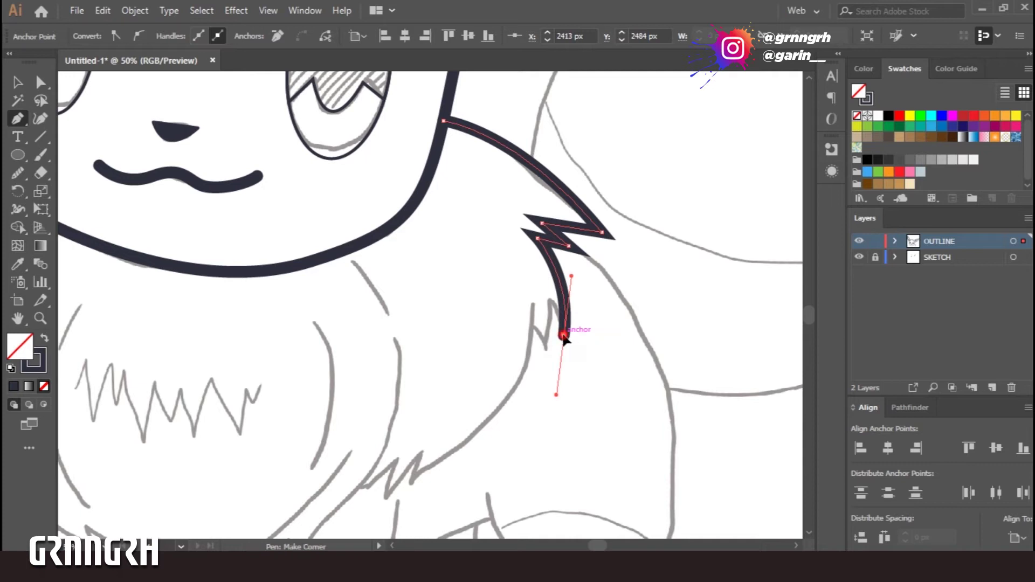
pyautogui.click(533, 326)
pyautogui.press('Escape')
# Draw fur strokes curving from below the head down along the lower ruff.
pyautogui.click(531, 303)
pyautogui.moveTo(413, 478)
pyautogui.mouseDown()
pyautogui.moveTo(383, 505)
pyautogui.moveTo(527, 403)
pyautogui.mouseUp()
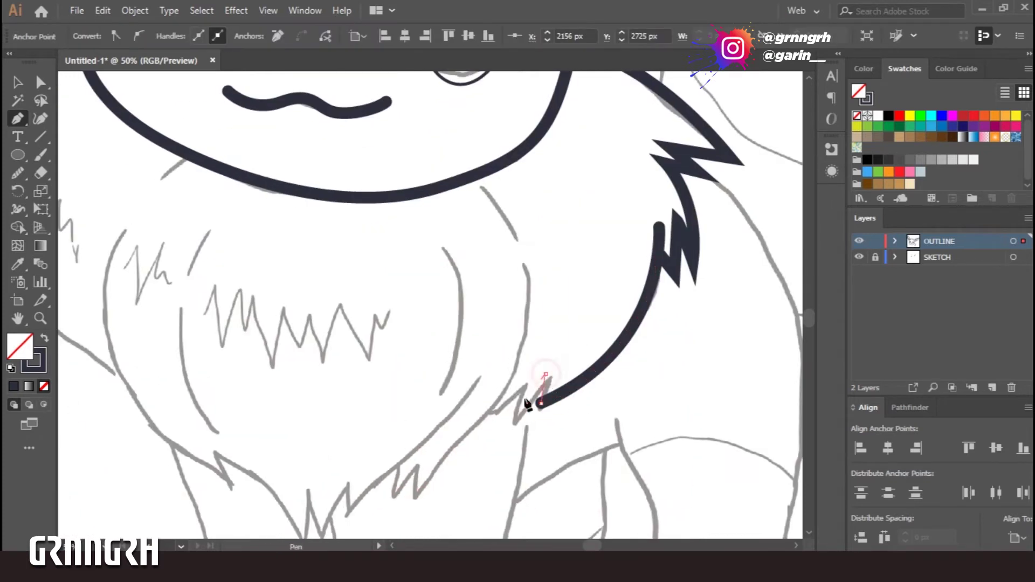
pyautogui.click(525, 273)
pyautogui.moveTo(415, 504); pyautogui.dragTo(290, 481)
pyautogui.moveTo(420, 350); pyautogui.dragTo(416, 358)
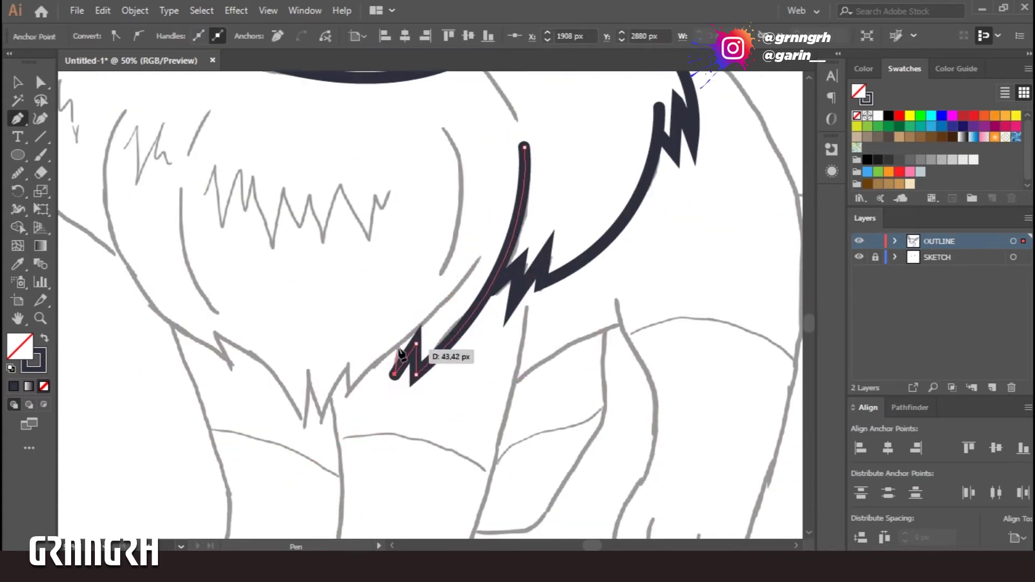
pyautogui.keyDown('ctrl'); pyautogui.click(461, 289); pyautogui.keyUp('ctrl')
pyautogui.click(479, 254)
pyautogui.moveTo(345, 395); pyautogui.dragTo(351, 399)
# Complete the right ruff's zigzag spikes and hooked tip.
pyautogui.click(346, 364)
pyautogui.click(320, 418)
pyautogui.click(308, 375)
pyautogui.click(301, 424)
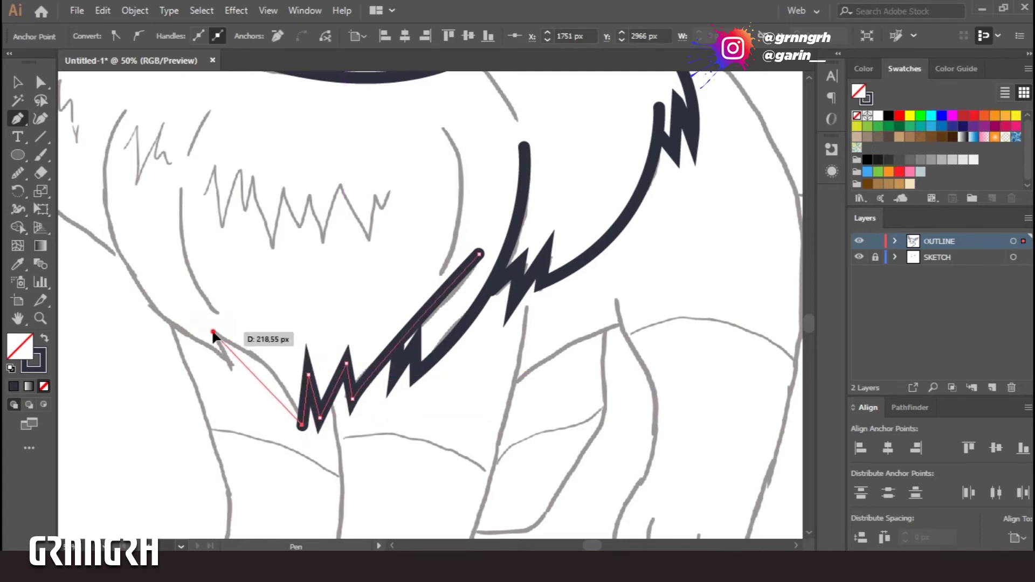
pyautogui.click(213, 333)
pyautogui.click(233, 370)
pyautogui.moveTo(122, 116)
pyautogui.mouseDown()
pyautogui.moveTo(151, 28)
pyautogui.moveTo(205, 261)
pyautogui.mouseUp()
pyautogui.keyDown('ctrl'); pyautogui.click(490, 351); pyautogui.keyUp('ctrl')
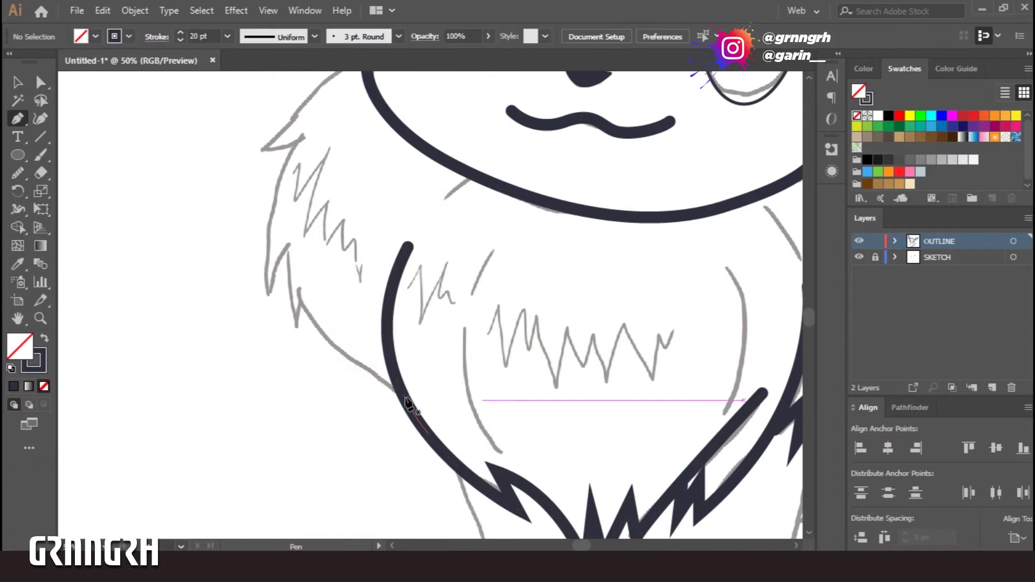
# Trace the left ruff outline up the chest to meet the head.
pyautogui.click(405, 399)
pyautogui.click(302, 287)
pyautogui.moveTo(295, 328); pyautogui.dragTo(292, 260)
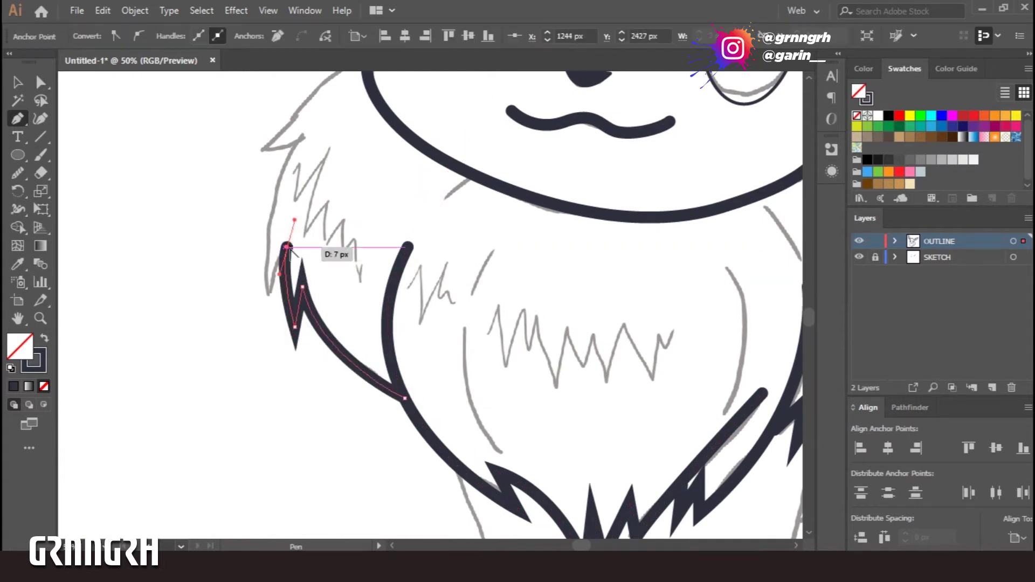
pyautogui.click(299, 135)
pyautogui.press('super')
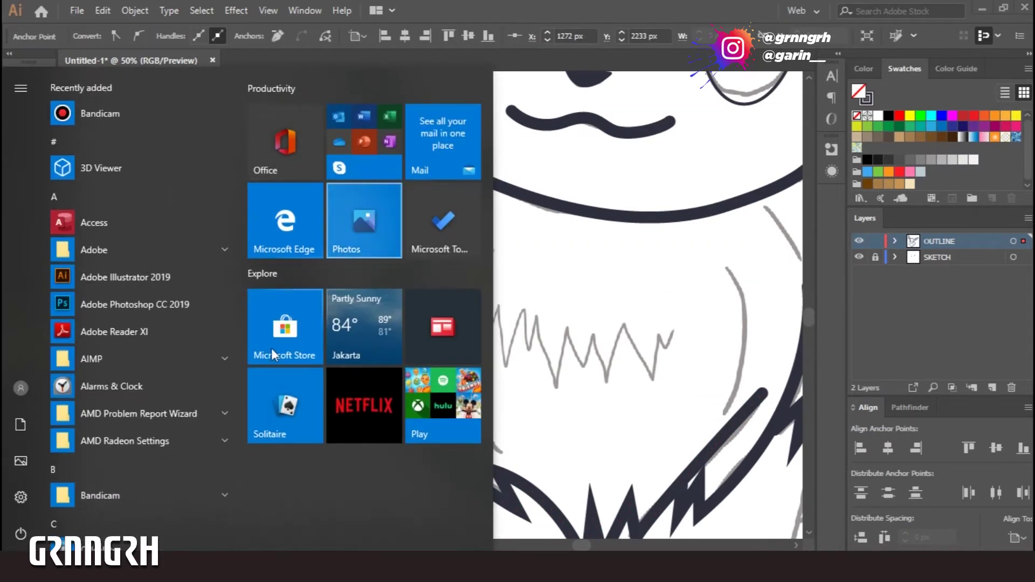
pyautogui.press('super')
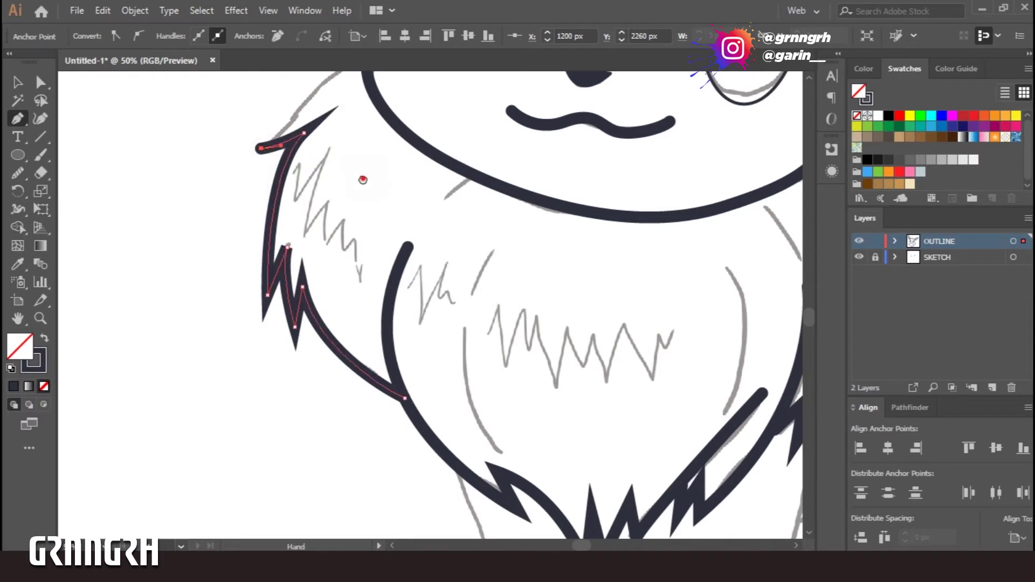
pyautogui.scroll(3, 350, 167)
pyautogui.moveTo(343, 162); pyautogui.dragTo(396, 148)
pyautogui.hscroll(5, 422, 345)
pyautogui.hscroll(-3, 422, 345)
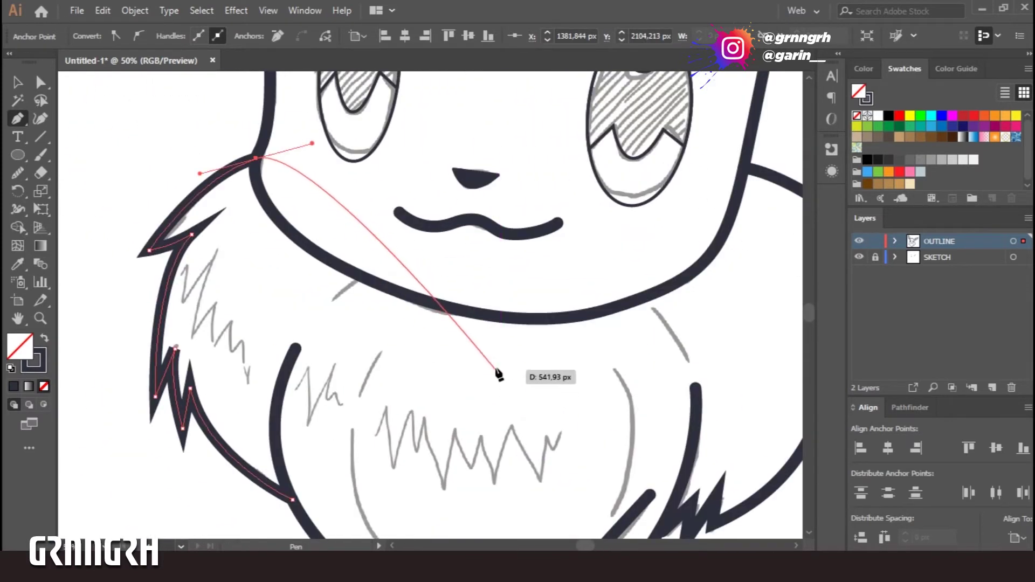
# Reshape the notch and tip of a left fur spike with Direct Selection.
pyautogui.press('v')
pyautogui.hotkey('ctrl', 'shift', 'a')
pyautogui.hotkey('ctrl', '0')
pyautogui.scroll(2, 274, 245)
pyautogui.click(275, 245)
pyautogui.keyDown('shift'); pyautogui.click(571, 463); pyautogui.keyUp('shift')
pyautogui.keyDown('shift'); pyautogui.click(562, 485); pyautogui.keyUp('shift')
pyautogui.click(739, 342)
pyautogui.moveTo(291, 243); pyautogui.dragTo(247, 270)
pyautogui.hotkey('ctrl', 'shift', 'a')
pyautogui.scroll(-2, 730, 450)
pyautogui.hotkey('ctrl', '0')
pyautogui.scroll(2, 504, 363)
# Draw an inner fur line down the right side of the chest.
pyautogui.press('p')
pyautogui.scroll(2, 404, 251)
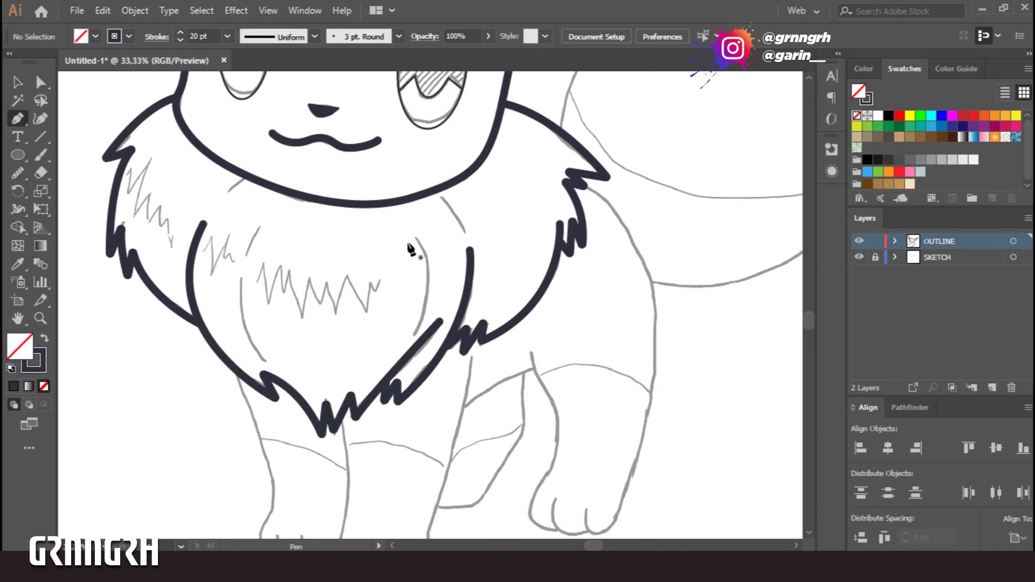
pyautogui.click(416, 235)
pyautogui.moveTo(418, 329); pyautogui.dragTo(450, 330)
pyautogui.hotkey('ctrl', 'shift', 'a')
pyautogui.moveTo(440, 195); pyautogui.dragTo(457, 214)
# Draw short curved fur strokes at the left neck and inside the left chest.
pyautogui.click(470, 251)
pyautogui.hotkey('ctrl', 'shift', 'a')
pyautogui.click(468, 221)
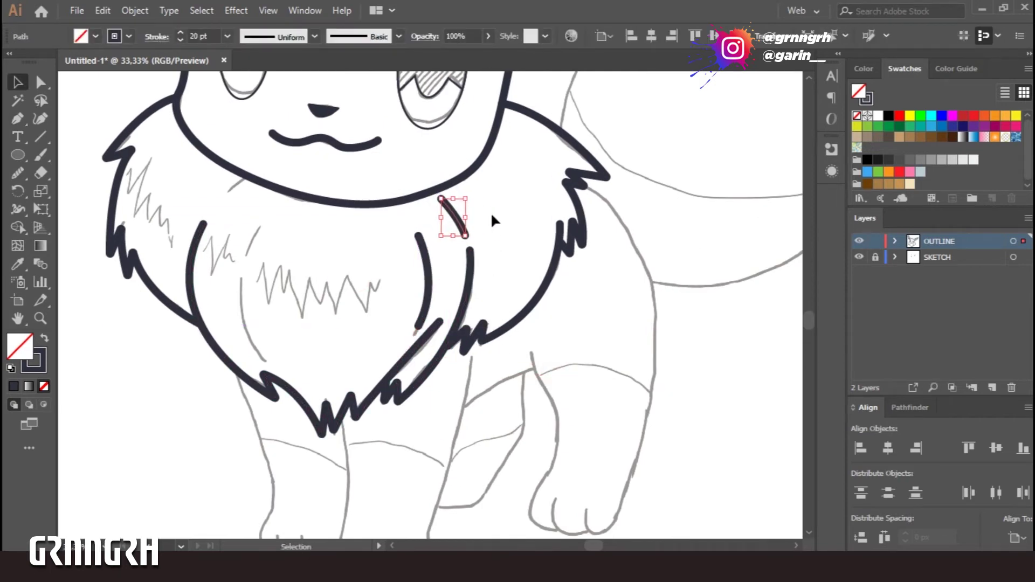
pyautogui.press('p')
pyautogui.moveTo(246, 175); pyautogui.dragTo(220, 197)
pyautogui.click(220, 197)
pyautogui.hotkey('ctrl', 'shift', 'a')
pyautogui.click(261, 224)
pyautogui.moveTo(245, 251); pyautogui.dragTo(260, 297)
pyautogui.hotkey('ctrl', 'shift', 'a')
pyautogui.click(237, 276)
pyautogui.moveTo(264, 360); pyautogui.dragTo(289, 353)
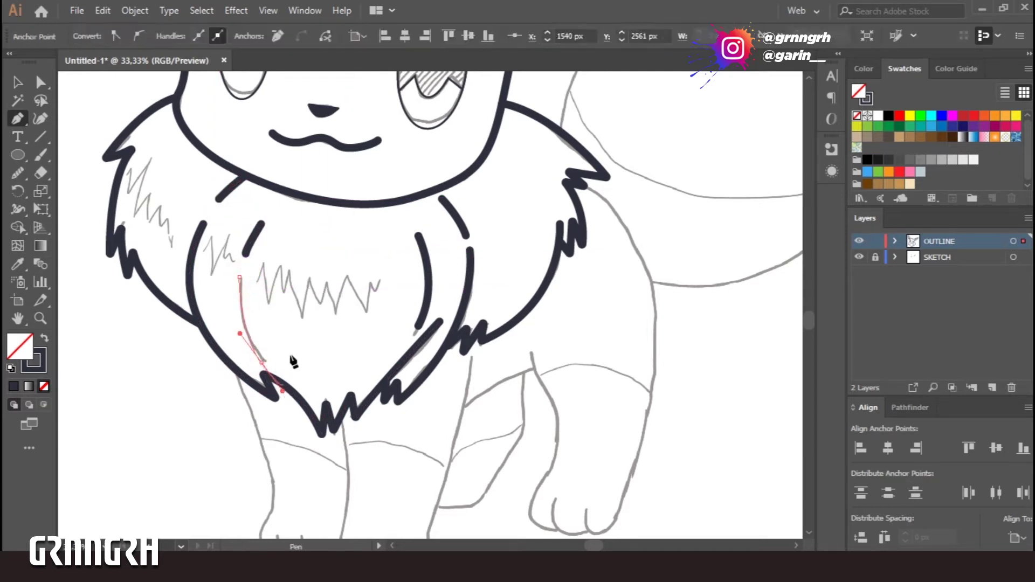
pyautogui.hotkey('ctrl', 'shift', 'a')
# Give the five inner chest and neck strokes the eye outline's 5 pt stroke.
pyautogui.click(453, 215)
pyautogui.keyDown('shift'); pyautogui.click(426, 280); pyautogui.keyUp('shift')
pyautogui.keyDown('shift'); pyautogui.click(244, 313); pyautogui.keyUp('shift')
pyautogui.keyDown('shift'); pyautogui.click(253, 237); pyautogui.keyUp('shift')
pyautogui.keyDown('shift'); pyautogui.click(231, 186); pyautogui.keyUp('shift')
pyautogui.press('i')
pyautogui.click(421, 127)
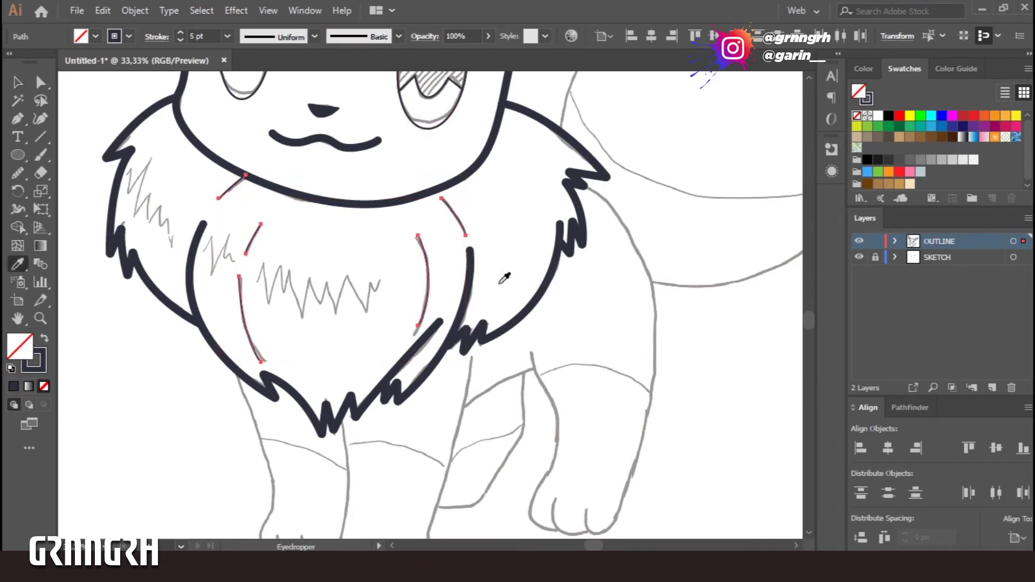
pyautogui.press('v')
pyautogui.click(661, 352)
pyautogui.scroll(-5, 485, 323)
# Draw the left front leg outline and eyedrop the thick 20 pt dark stroke onto it.
pyautogui.press('p')
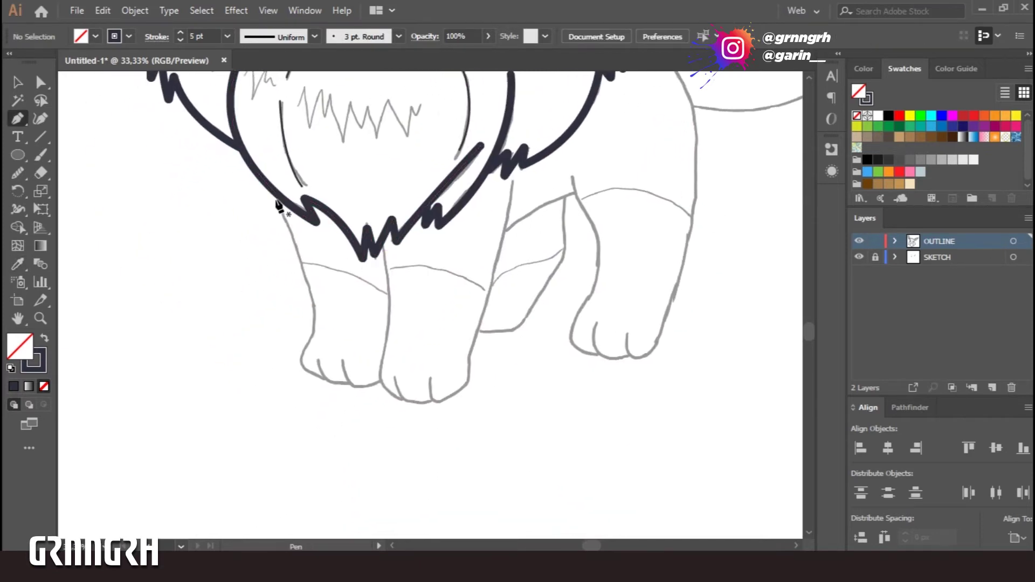
pyautogui.click(279, 196)
pyautogui.moveTo(302, 353); pyautogui.dragTo(324, 381)
pyautogui.hotkey('ctrl', '+')
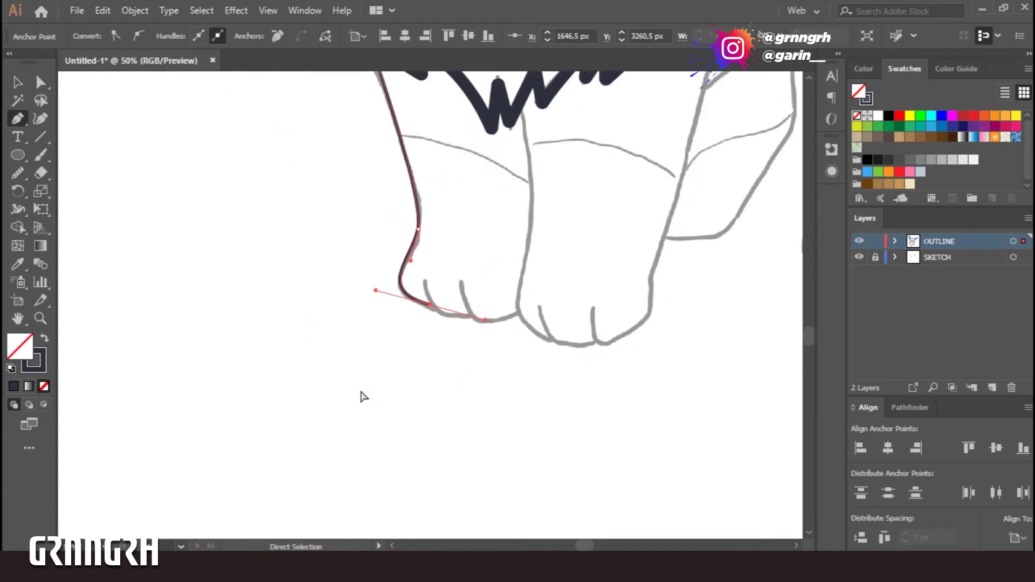
pyautogui.scroll(2, 473, 299)
pyautogui.press('i')
pyautogui.click(484, 226)
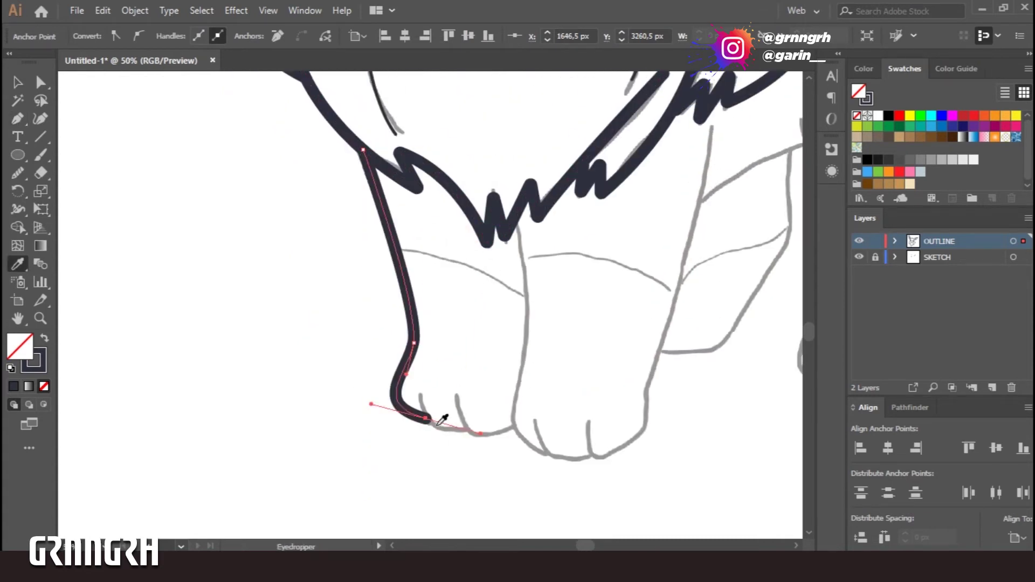
pyautogui.press('v')
# Add the toe lines and the line down the foot on the left front paw.
pyautogui.press('p')
pyautogui.click(425, 391)
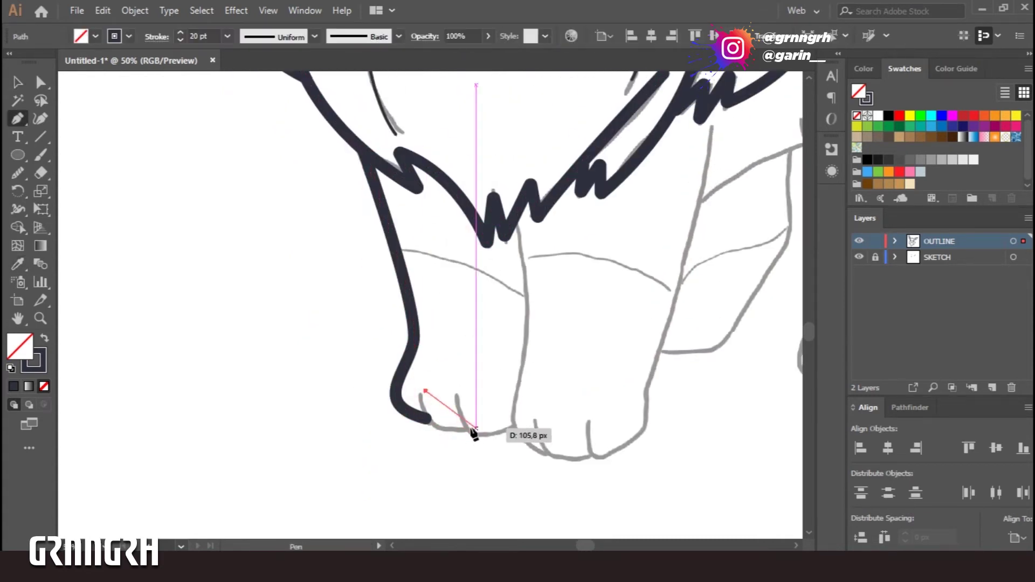
pyautogui.moveTo(524, 426); pyautogui.dragTo(507, 441)
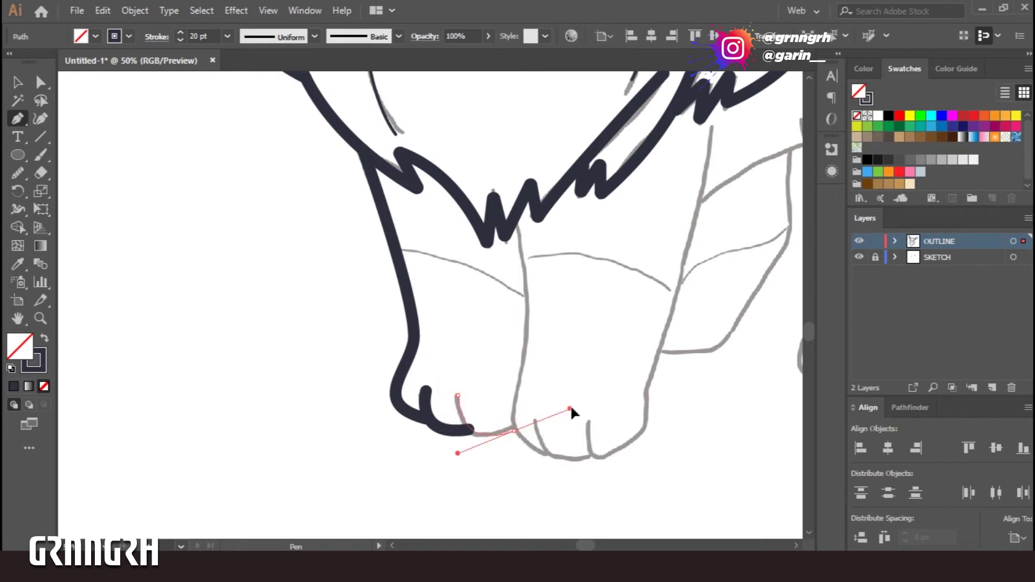
pyautogui.click(519, 219)
pyautogui.click(525, 347)
pyautogui.moveTo(544, 449)
pyautogui.mouseDown()
pyautogui.moveTo(570, 457)
pyautogui.moveTo(559, 461)
pyautogui.mouseUp()
pyautogui.keyDown('ctrl'); pyautogui.click(571, 483); pyautogui.keyUp('ctrl')
pyautogui.moveTo(534, 420)
pyautogui.mouseDown()
pyautogui.moveTo(589, 461)
pyautogui.moveTo(663, 425)
pyautogui.mouseUp()
# Trace the other front leg's outline from the foot up the leg.
pyautogui.keyDown('ctrl'); pyautogui.click(607, 462); pyautogui.keyUp('ctrl')
pyautogui.click(641, 398)
pyautogui.click(653, 349)
pyautogui.scroll(3, 717, 127)
pyautogui.moveTo(709, 278); pyautogui.dragTo(728, 146)
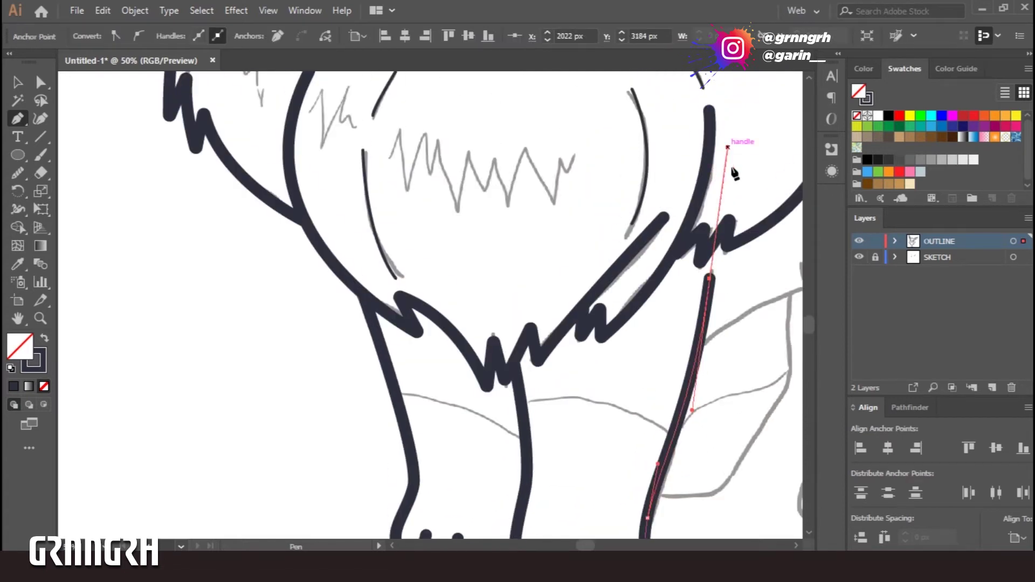
pyautogui.keyDown('ctrl'); pyautogui.click(749, 399); pyautogui.keyUp('ctrl')
pyautogui.hscroll(5, 751, 388)
# Draw the inner leg line curving down to the bottom of the paw.
pyautogui.click(353, 345)
pyautogui.click(452, 291)
pyautogui.keyDown('ctrl'); pyautogui.click(451, 273); pyautogui.keyUp('ctrl')
pyautogui.moveTo(472, 323); pyautogui.dragTo(485, 338)
pyautogui.moveTo(487, 420); pyautogui.dragTo(544, 431)
pyautogui.scroll(-2, 479, 474)
pyautogui.keyDown('ctrl'); pyautogui.click(474, 409); pyautogui.keyUp('ctrl')
# Add the second paw's toe lines and the long outer contour up to the shoulder.
pyautogui.click(469, 388)
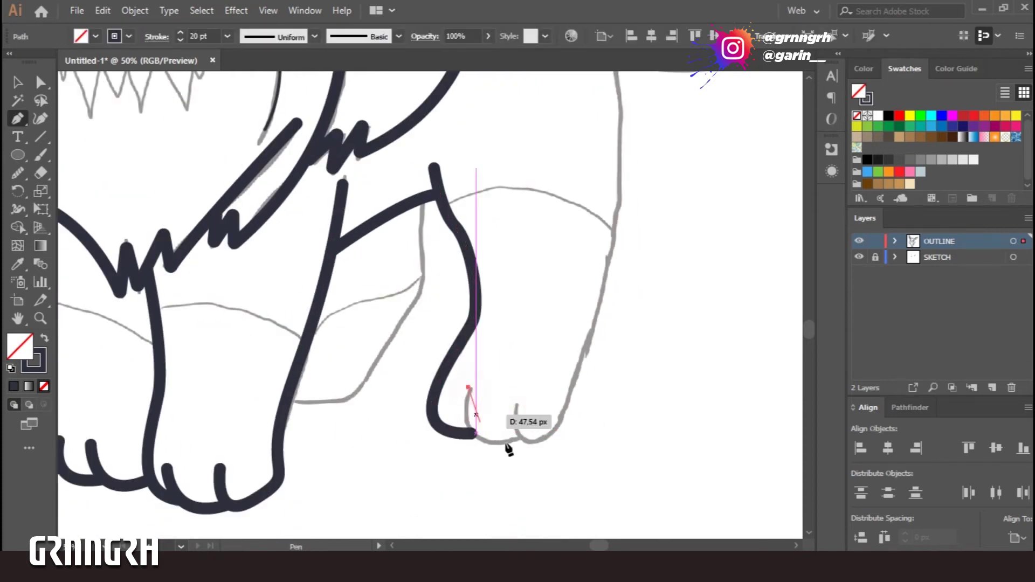
pyautogui.keyDown('ctrl'); pyautogui.click(539, 417); pyautogui.keyUp('ctrl')
pyautogui.click(519, 404)
pyautogui.moveTo(559, 433)
pyautogui.mouseDown()
pyautogui.moveTo(607, 401)
pyautogui.moveTo(580, 417)
pyautogui.mouseUp()
pyautogui.click(573, 373)
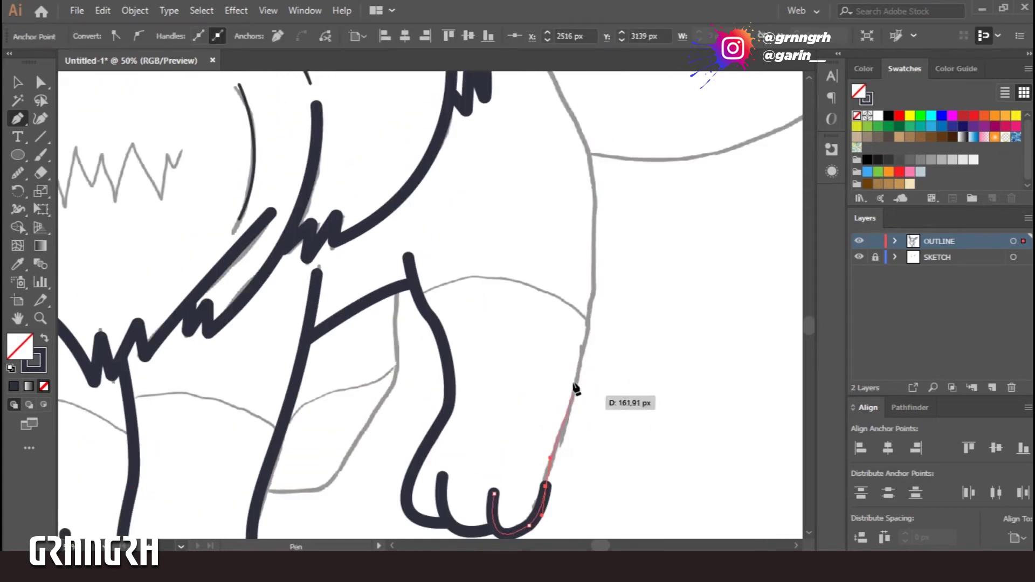
pyautogui.scroll(3, 589, 337)
pyautogui.moveTo(476, 142)
pyautogui.mouseDown()
pyautogui.moveTo(638, 265)
pyautogui.moveTo(490, 429)
pyautogui.mouseUp()
pyautogui.keyDown('ctrl'); pyautogui.click(532, 312); pyautogui.keyUp('ctrl')
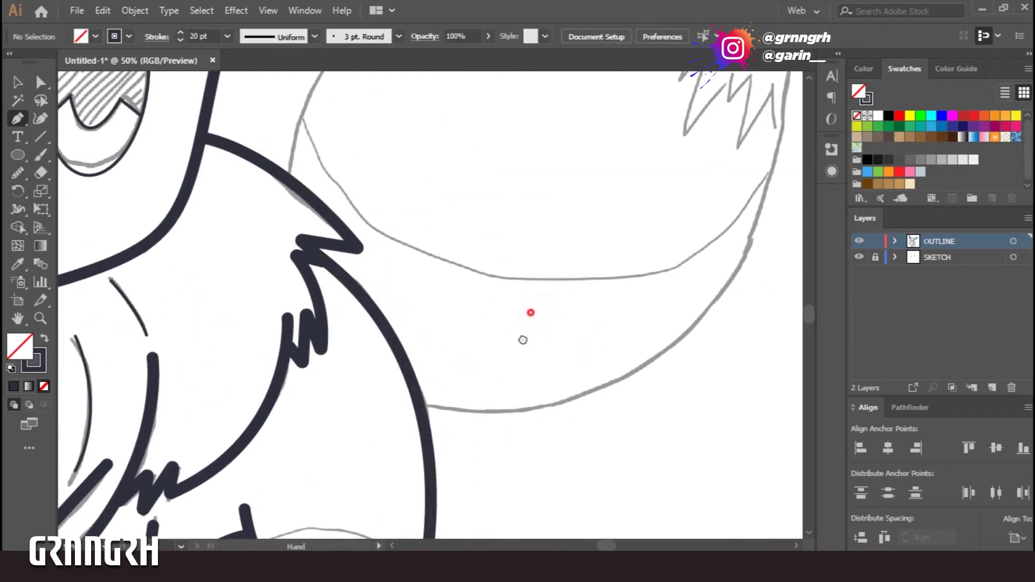
# Trace the tail's outer contour with a notched tip and bring it back to the body.
pyautogui.moveTo(531, 312); pyautogui.dragTo(208, 423)
pyautogui.click(208, 423)
pyautogui.moveTo(295, 241); pyautogui.dragTo(370, 208)
pyautogui.moveTo(531, 155)
pyautogui.mouseDown()
pyautogui.moveTo(559, 139)
pyautogui.moveTo(432, 341)
pyautogui.mouseUp()
pyautogui.moveTo(522, 221); pyautogui.dragTo(539, 229)
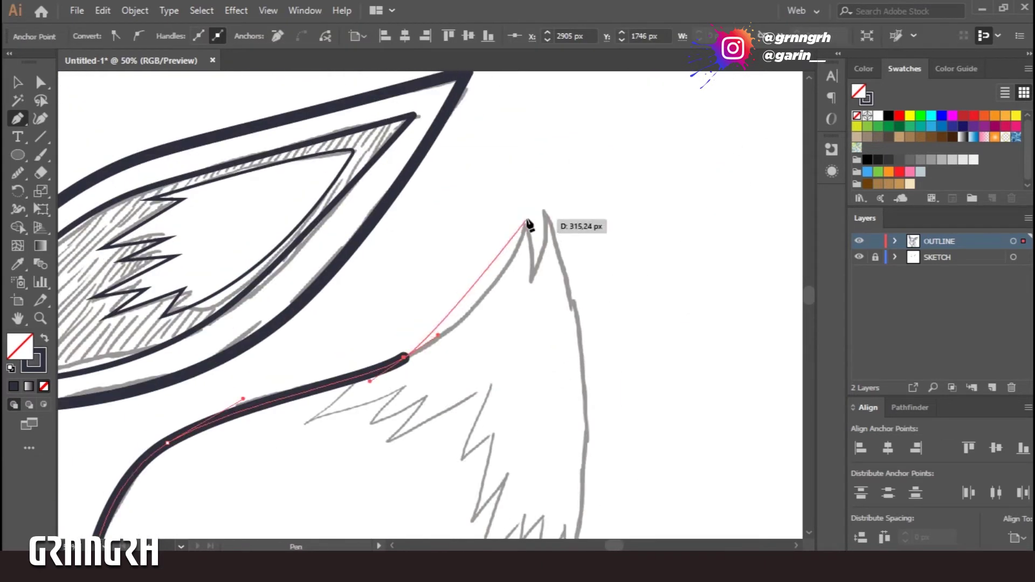
pyautogui.click(530, 279)
pyautogui.click(545, 210)
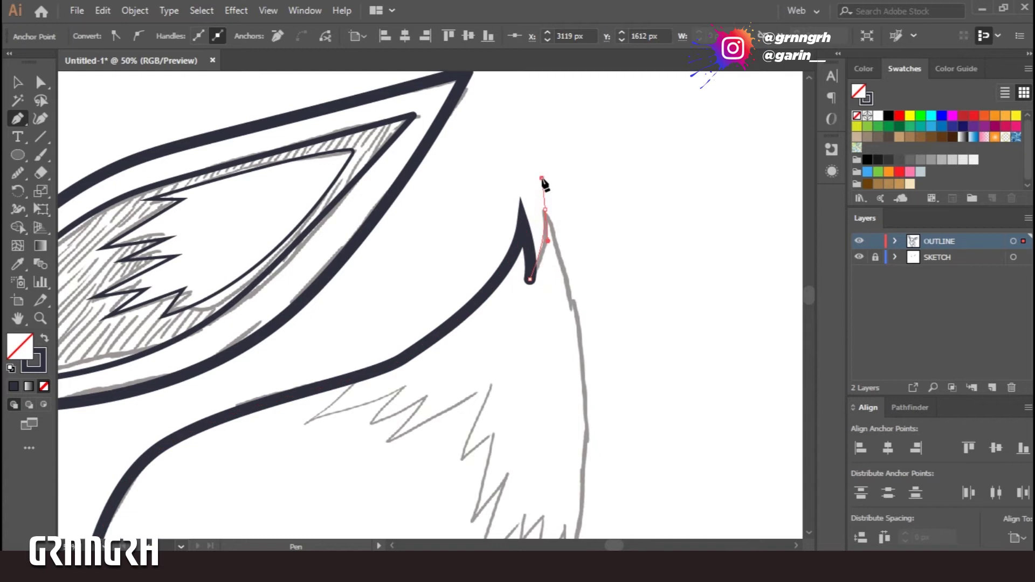
pyautogui.moveTo(584, 380); pyautogui.dragTo(587, 445)
pyautogui.scroll(-5, 627, 401)
pyautogui.click(578, 305)
pyautogui.scroll(-3, 593, 296)
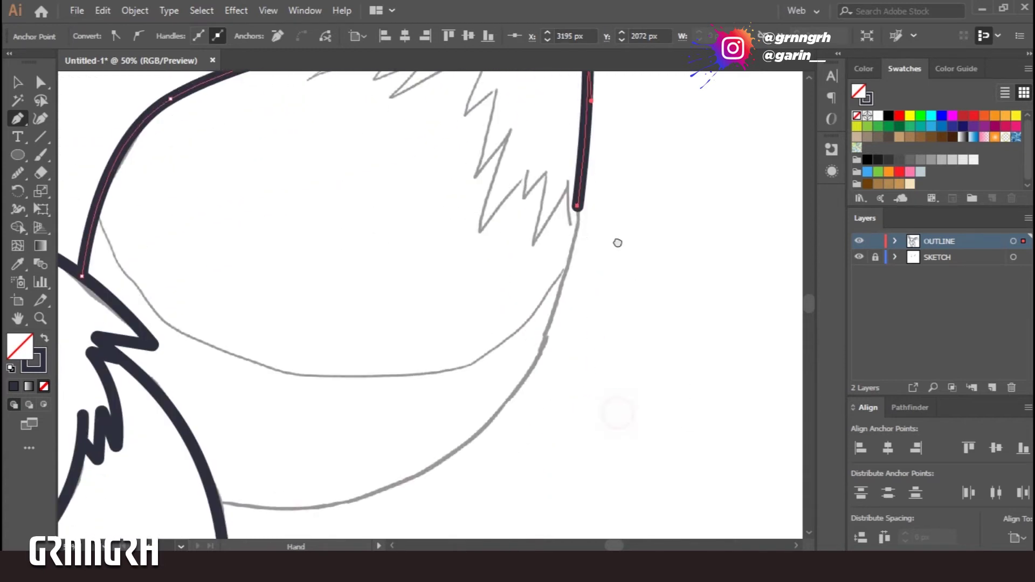
pyautogui.moveTo(214, 474)
pyautogui.mouseDown()
pyautogui.moveTo(576, 510)
pyautogui.moveTo(542, 527)
pyautogui.mouseUp()
# Round off the sharp tail-tip corners with the live-corner widget, then zoom out.
pyautogui.moveTo(643, 245)
pyautogui.mouseDown()
pyautogui.moveTo(566, 261)
pyautogui.moveTo(475, 167)
pyautogui.mouseUp()
pyautogui.click(451, 174)
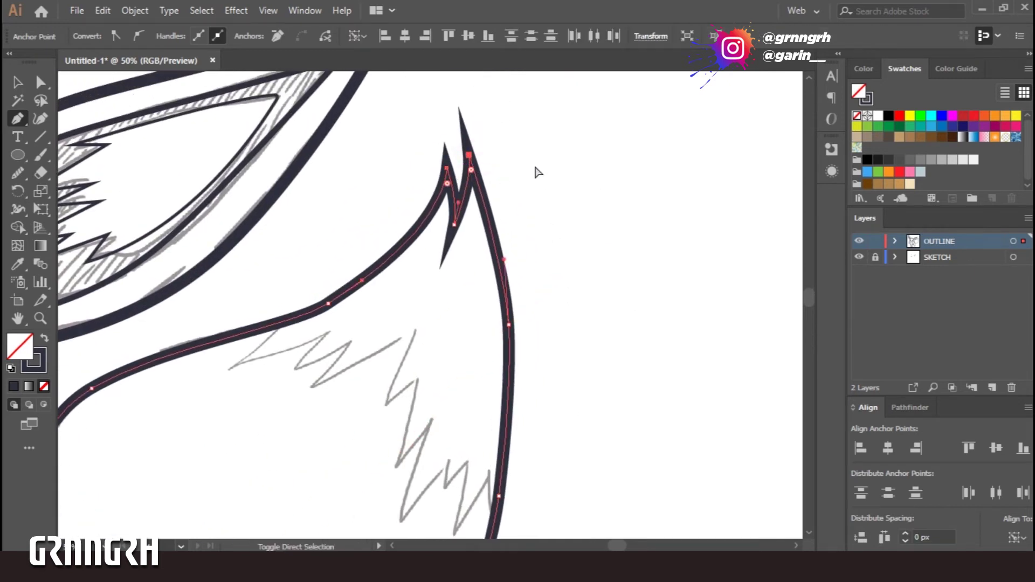
pyautogui.hotkey('ctrl', '+')
pyautogui.click(427, 416)
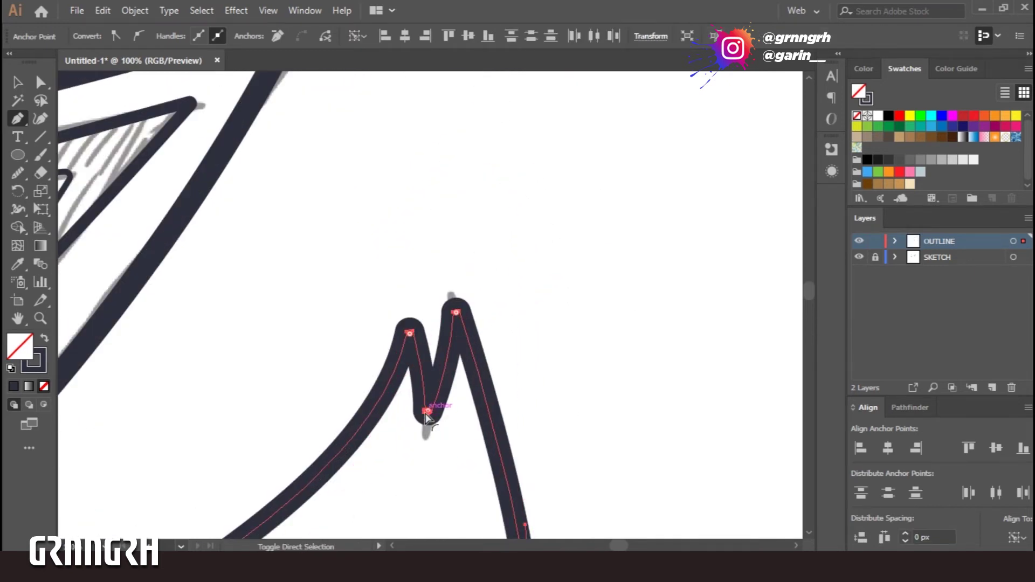
pyautogui.moveTo(428, 429); pyautogui.dragTo(429, 422)
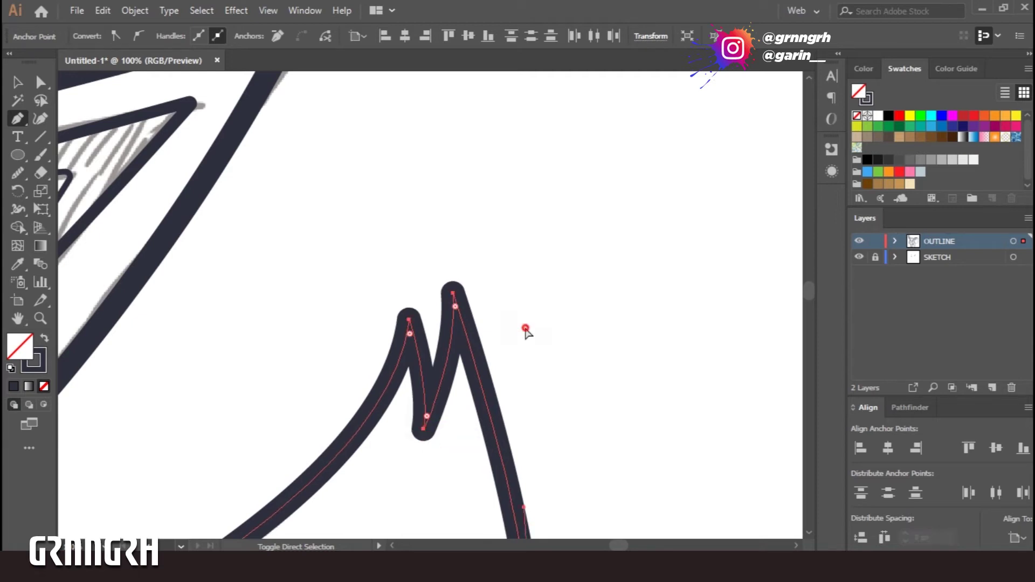
pyautogui.press('v')
pyautogui.hotkey('ctrl', '-')
pyautogui.hotkey('ctrl', '-')
pyautogui.hotkey('ctrl', '-')
pyautogui.scroll(-5, 610, 430)
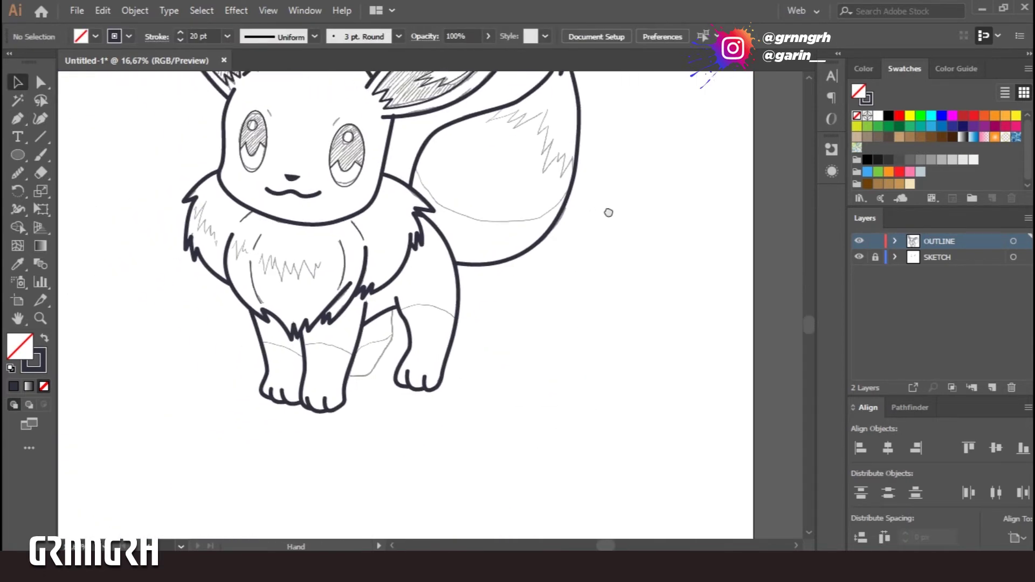
# Draw the left front leg's inner line from the paw up to the top anchor.
pyautogui.hotkey('ctrl', '+')
pyautogui.hotkey('ctrl', '+')
pyautogui.hotkey('ctrl', '+')
pyautogui.scroll(-3, 551, 431)
pyautogui.press('p')
pyautogui.click(322, 427)
pyautogui.moveTo(388, 422); pyautogui.dragTo(405, 401)
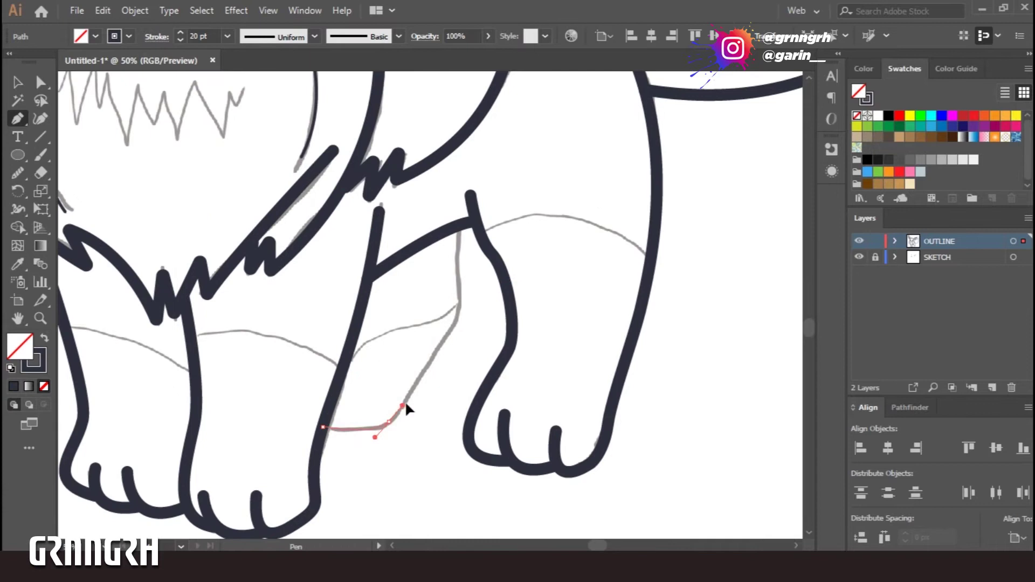
pyautogui.moveTo(459, 294); pyautogui.dragTo(460, 263)
pyautogui.click(463, 198)
pyautogui.keyDown('ctrl'); pyautogui.click(664, 275); pyautogui.keyUp('ctrl')
# Hide the SKETCH layer and select the chest fur tuft path.
pyautogui.moveTo(664, 275); pyautogui.dragTo(387, 537)
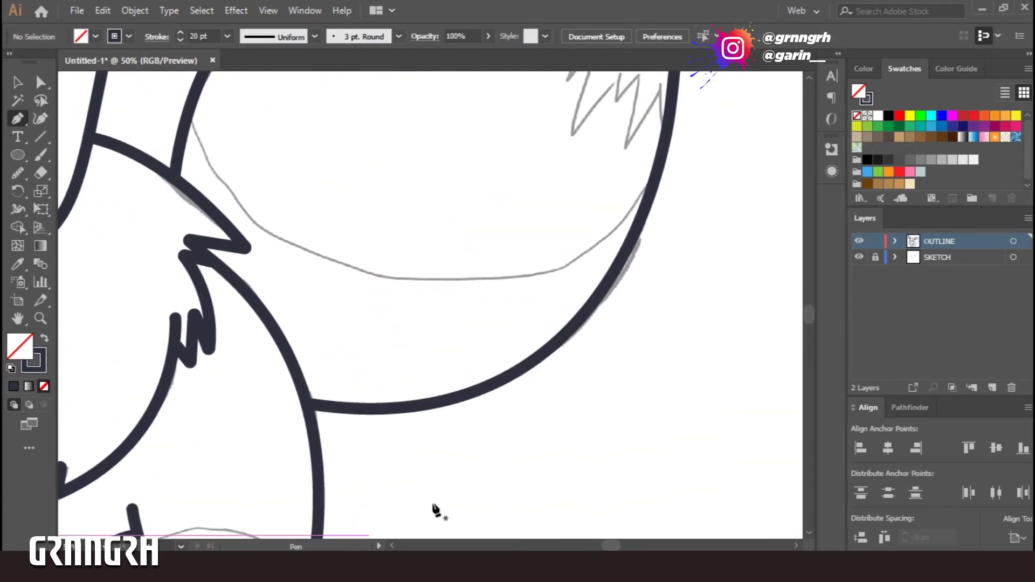
pyautogui.hotkey('ctrl', '-')
pyautogui.hotkey('ctrl', '-')
pyautogui.hotkey('ctrl', '-')
pyautogui.hotkey('ctrl', '-')
pyautogui.click(859, 257)
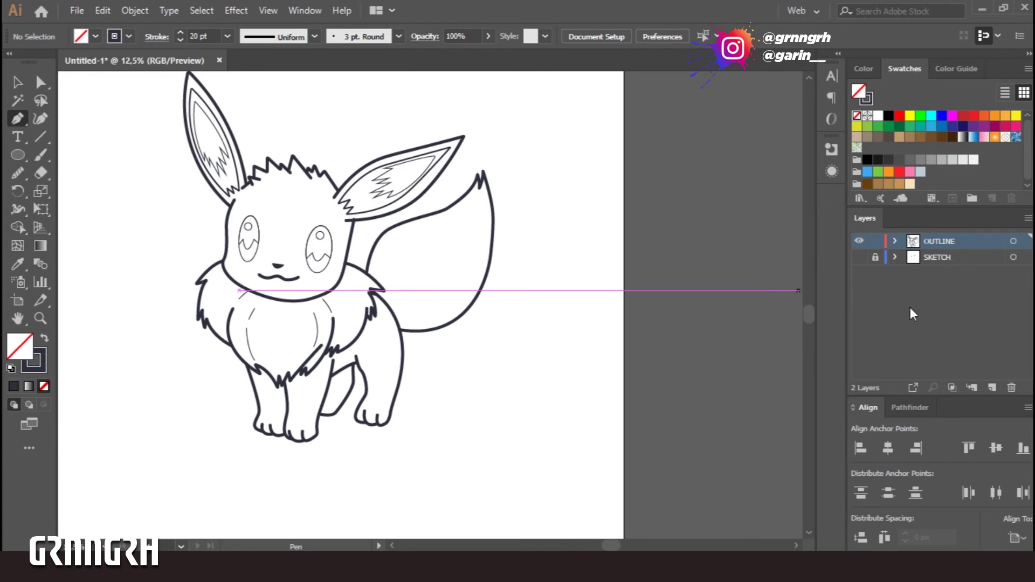
pyautogui.press('v')
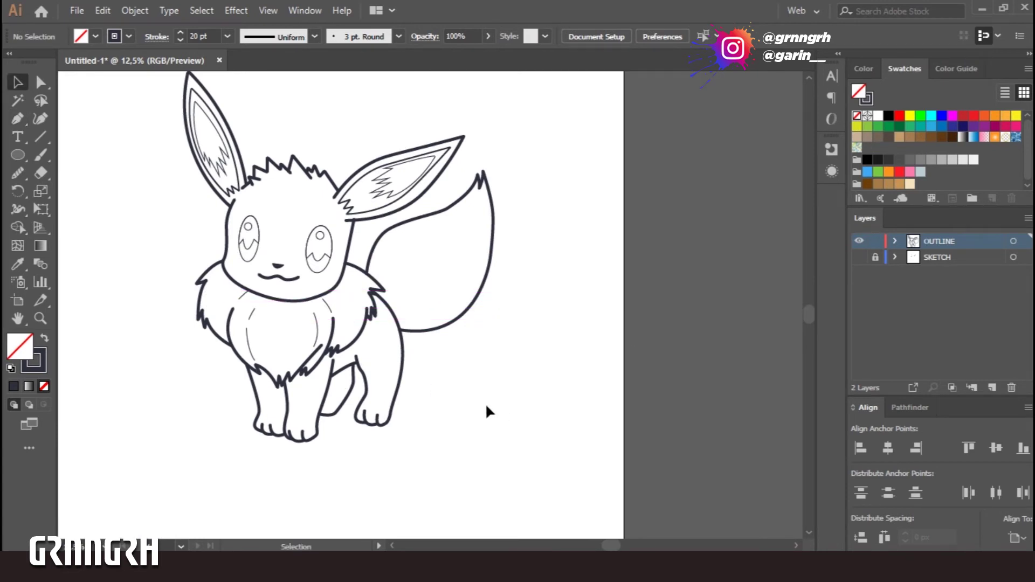
pyautogui.click(376, 320)
pyautogui.hotkey('ctrl', '+')
pyautogui.hotkey('ctrl', '+')
pyautogui.hotkey('ctrl', '+')
pyautogui.hotkey('ctrl', '+')
pyautogui.hotkey('ctrl', '+')
# Round the corners of the first two chest-ruff zigzags with a small radius.
pyautogui.press('a')
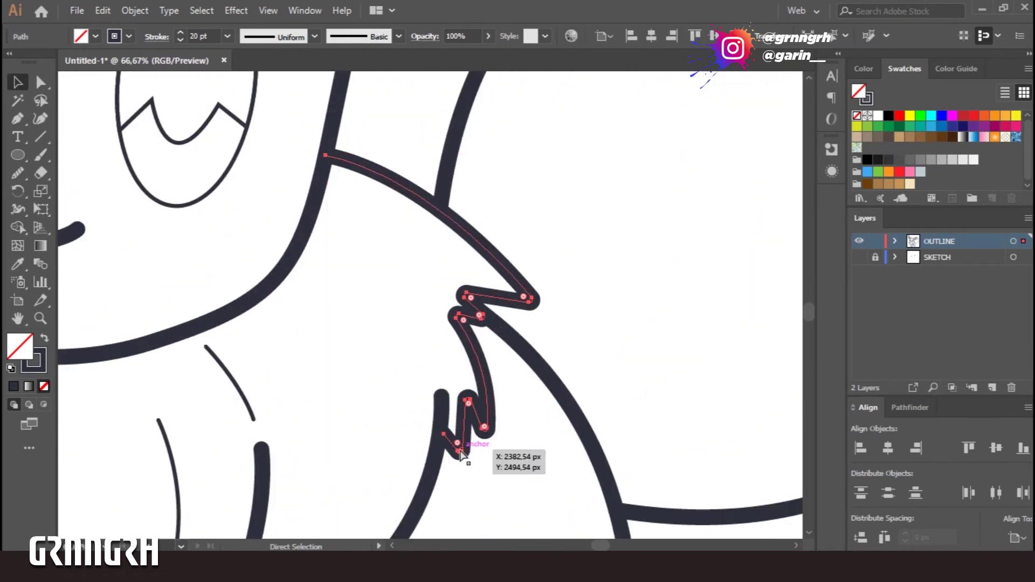
pyautogui.press('v')
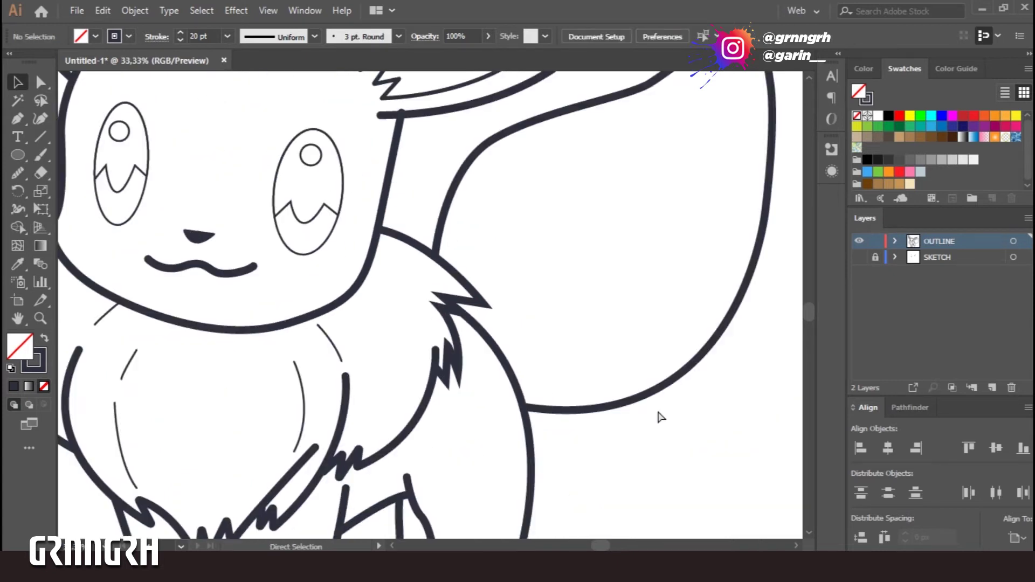
pyautogui.press('a')
pyautogui.doubleClick(461, 448)
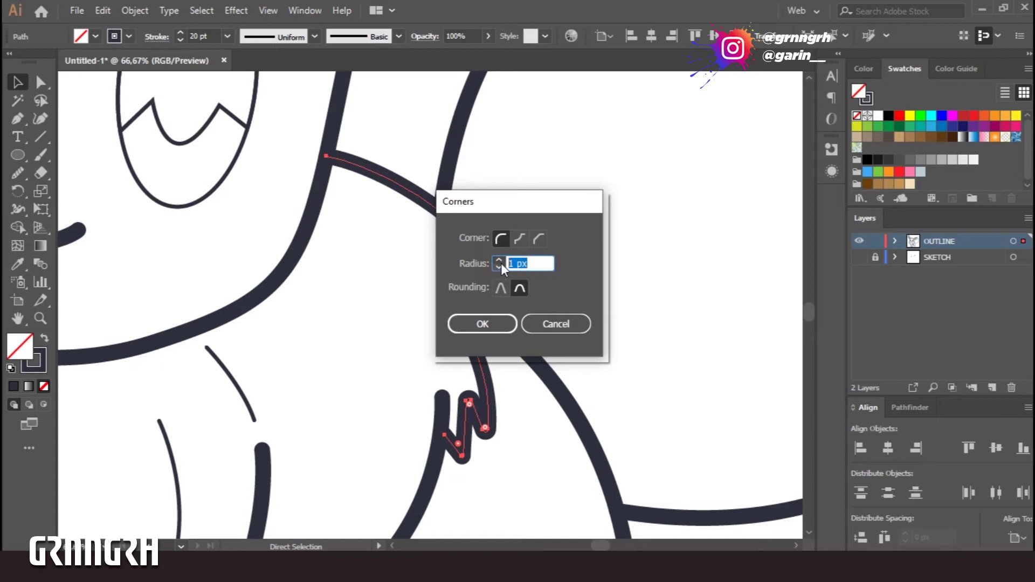
pyautogui.press('Return')
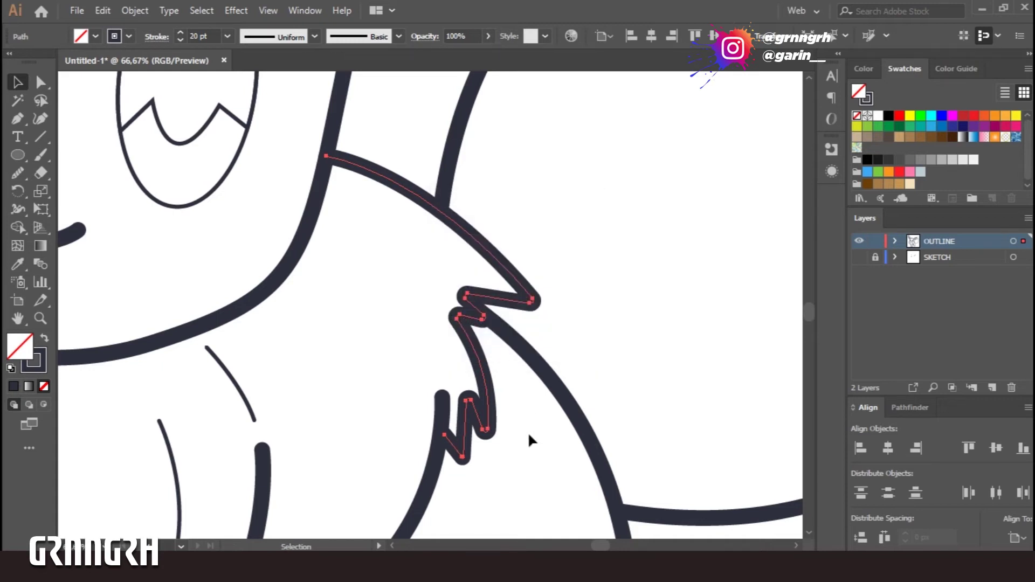
pyautogui.moveTo(521, 401); pyautogui.dragTo(645, 132)
pyautogui.click(462, 299)
pyautogui.press('v')
pyautogui.press('a')
pyautogui.doubleClick(461, 294)
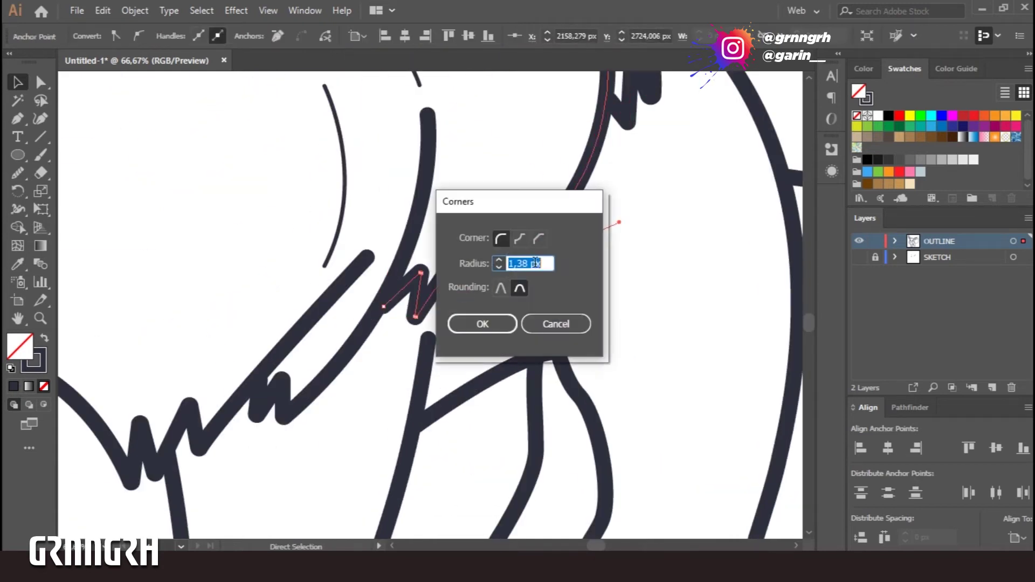
pyautogui.press('Return')
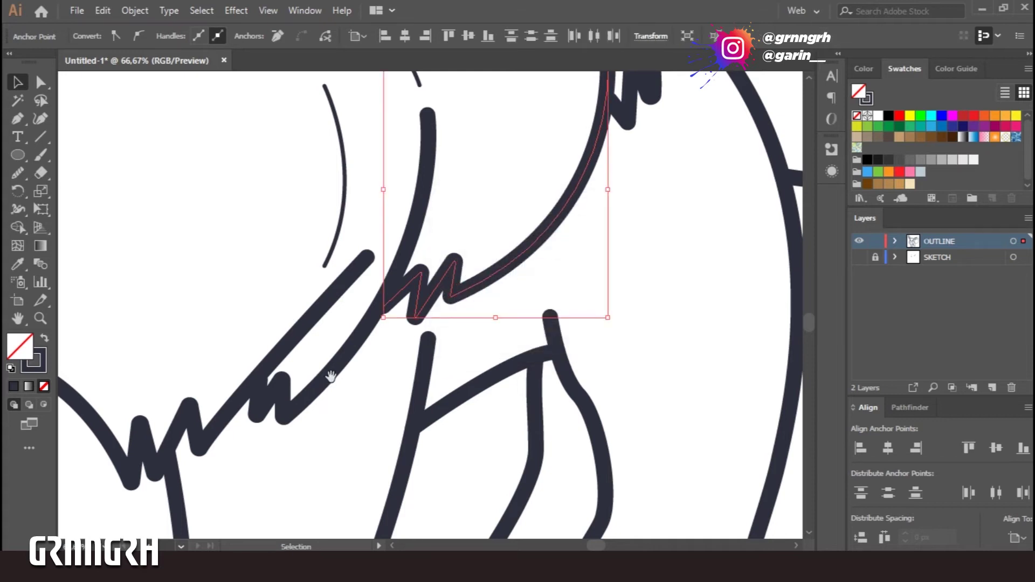
# Apply small corner rounding to the next two zigzags on the ruff.
pyautogui.moveTo(405, 327); pyautogui.dragTo(566, 302)
pyautogui.press('a')
pyautogui.click(323, 388)
pyautogui.doubleClick(368, 367)
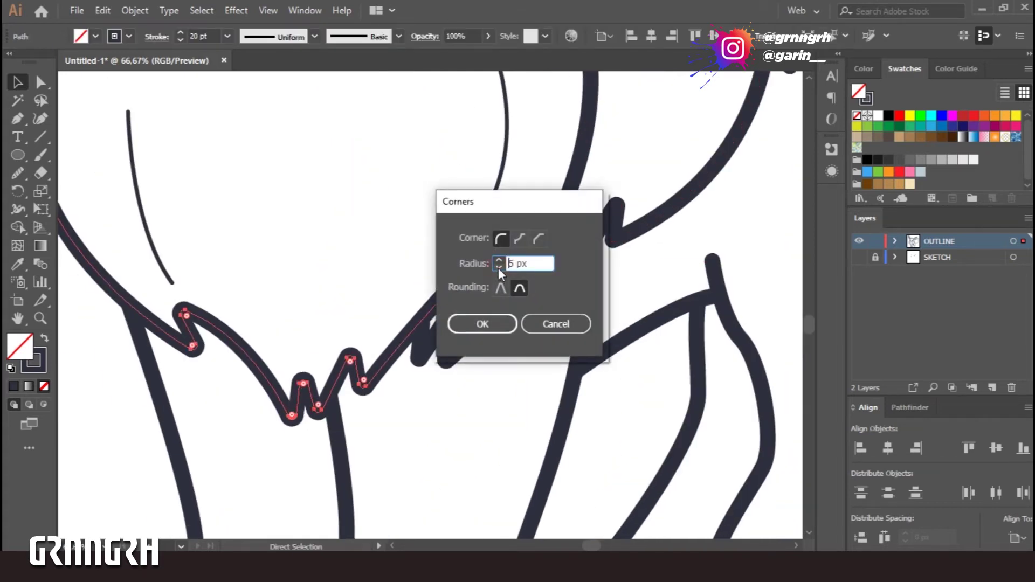
pyautogui.press('Return')
pyautogui.click(455, 351)
pyautogui.press('a')
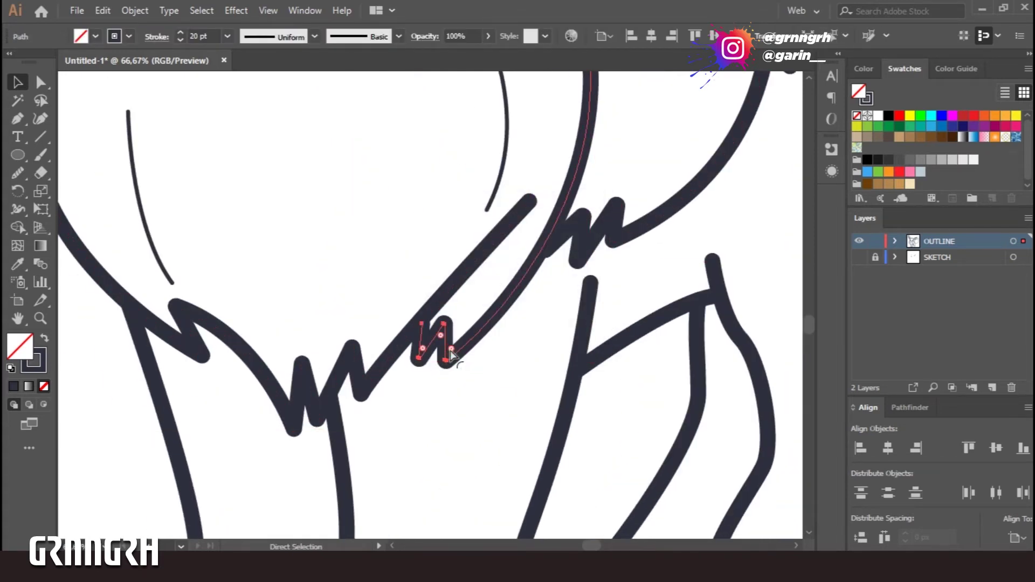
pyautogui.doubleClick(424, 348)
pyautogui.click(502, 323)
# Round the remaining zigzag corners and show the SKETCH layer for comparison.
pyautogui.moveTo(628, 415); pyautogui.dragTo(393, 358)
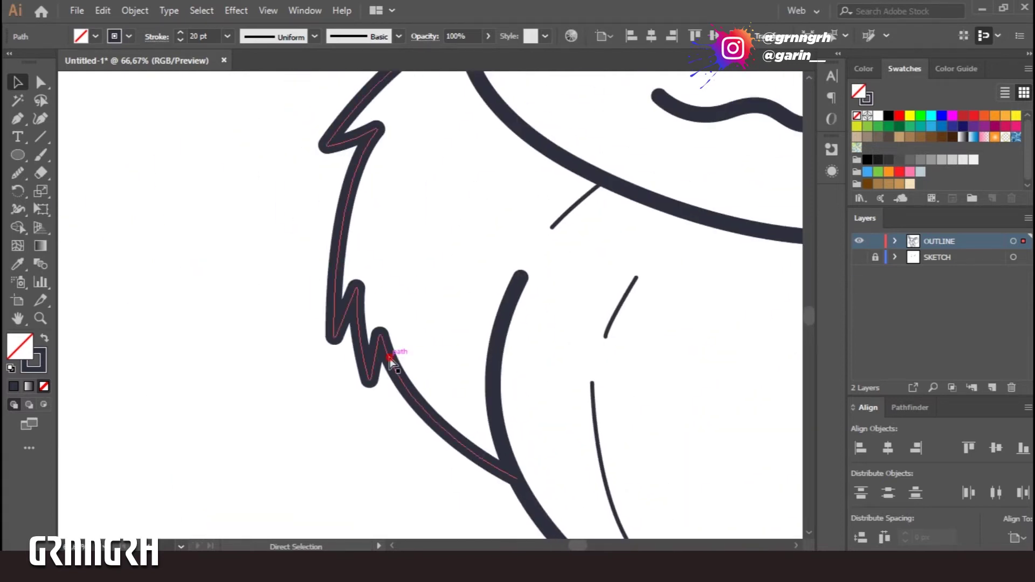
pyautogui.click(369, 370)
pyautogui.doubleClick(369, 371)
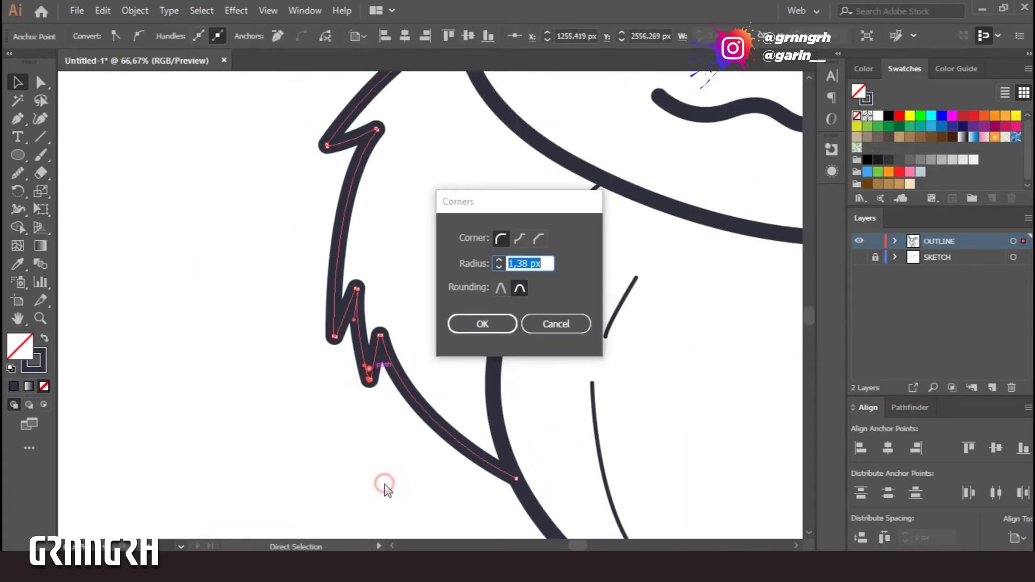
pyautogui.click(556, 323)
pyautogui.click(424, 420)
pyautogui.click(376, 382)
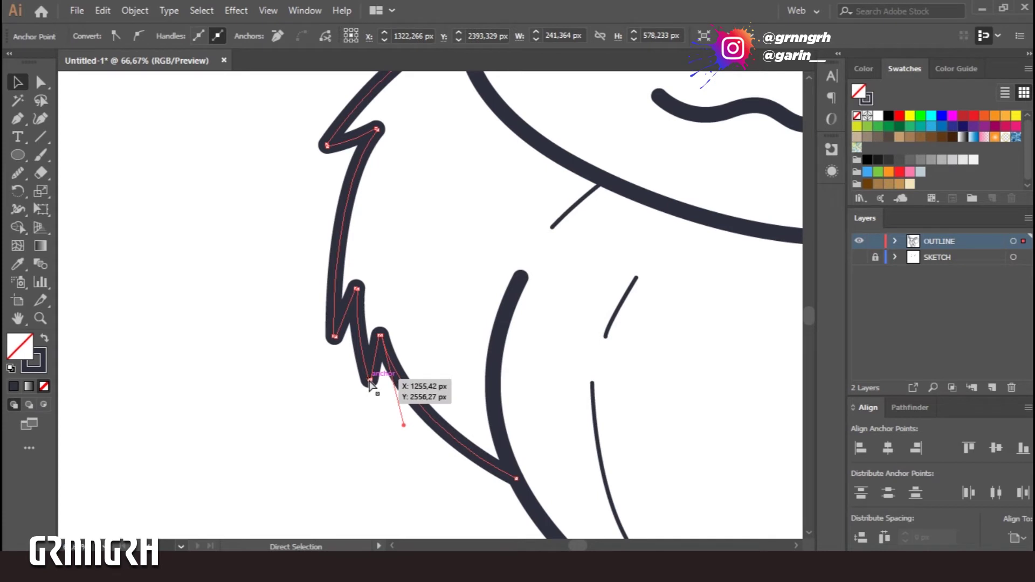
pyautogui.click(373, 153)
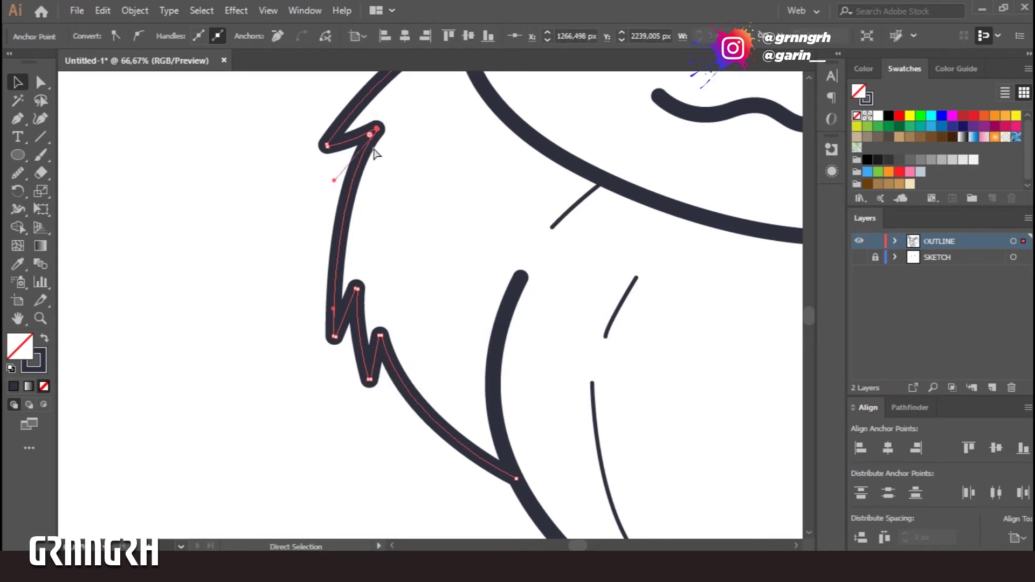
pyautogui.doubleClick(337, 327)
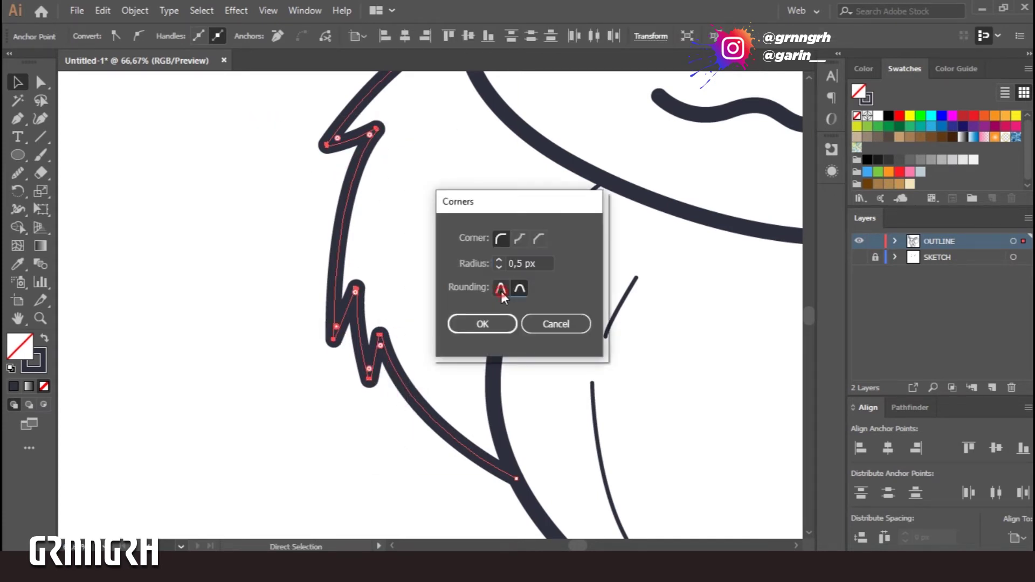
pyautogui.click(482, 324)
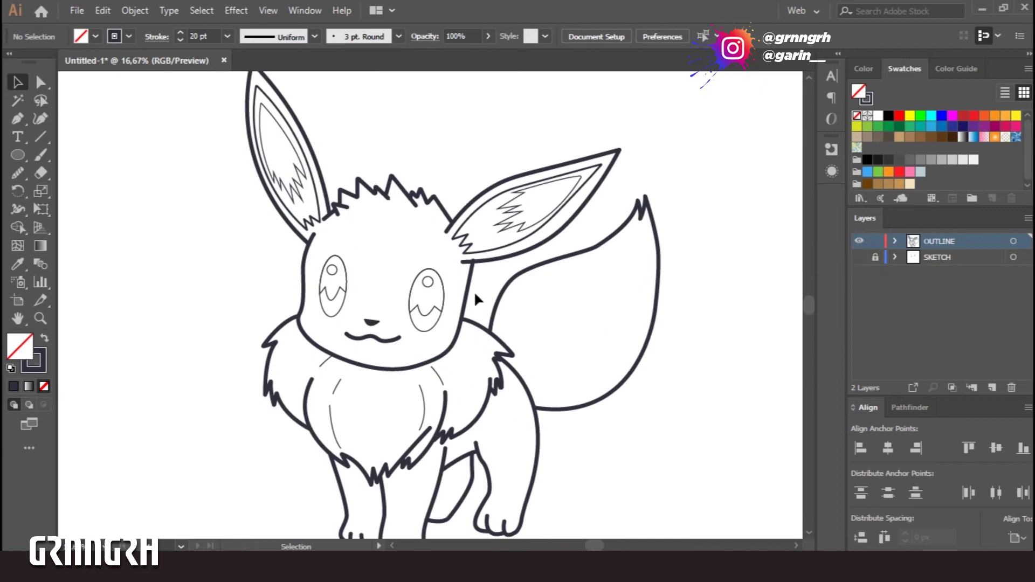
pyautogui.click(858, 258)
# Hide the SKETCH layer and fill both eye ellipses with brown.
pyautogui.click(859, 257)
pyautogui.click(431, 323)
pyautogui.keyDown('alt'); pyautogui.scroll(3, 431, 322); pyautogui.keyUp('alt')
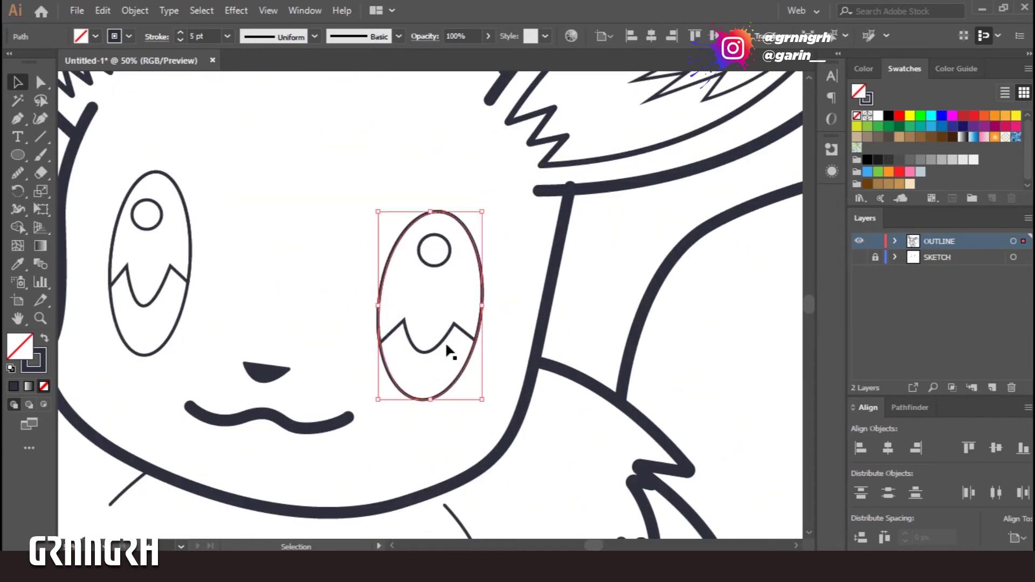
pyautogui.moveTo(571, 294); pyautogui.dragTo(692, 323)
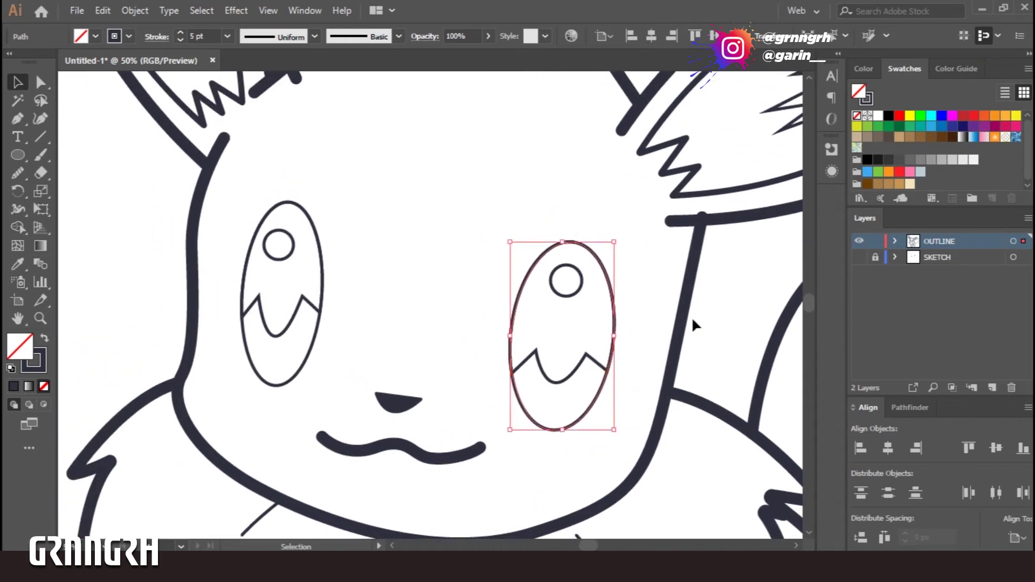
pyautogui.click(867, 184)
pyautogui.click(322, 283)
pyautogui.click(300, 368)
pyautogui.click(867, 184)
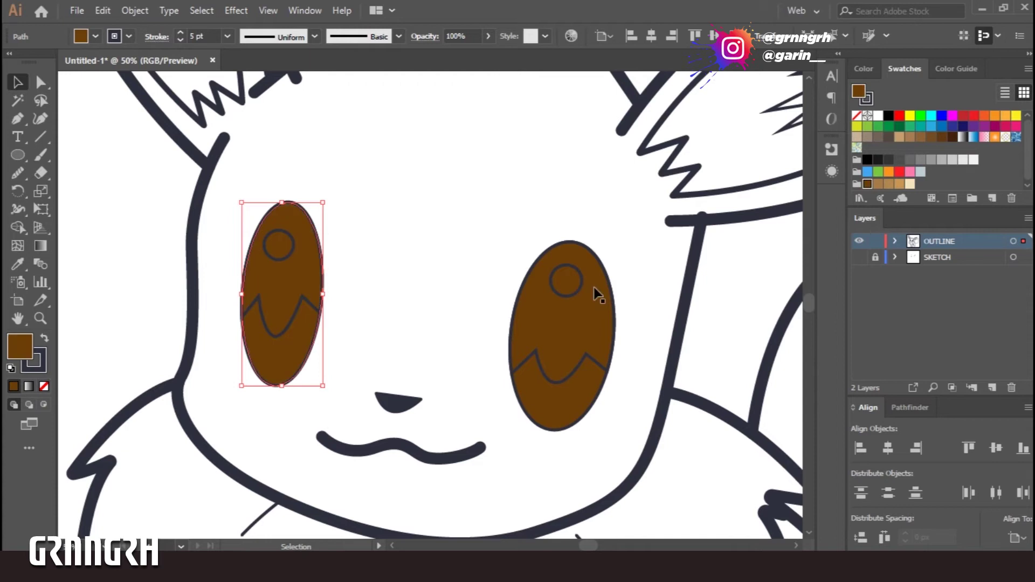
# Set both eye outlines to a 20 pt stroke.
pyautogui.click(227, 35)
pyautogui.click(250, 296)
pyautogui.click(514, 304)
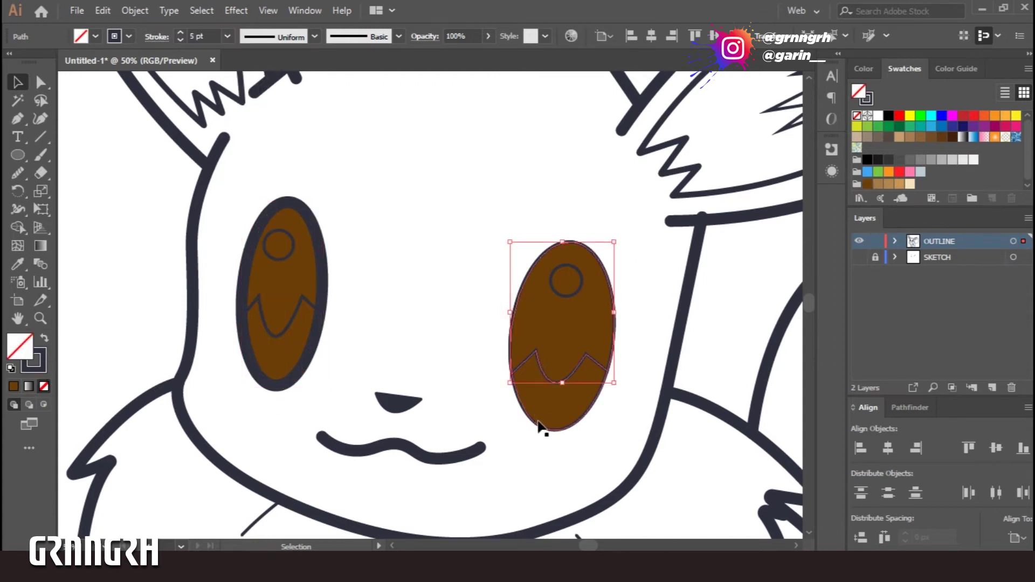
pyautogui.click(227, 36)
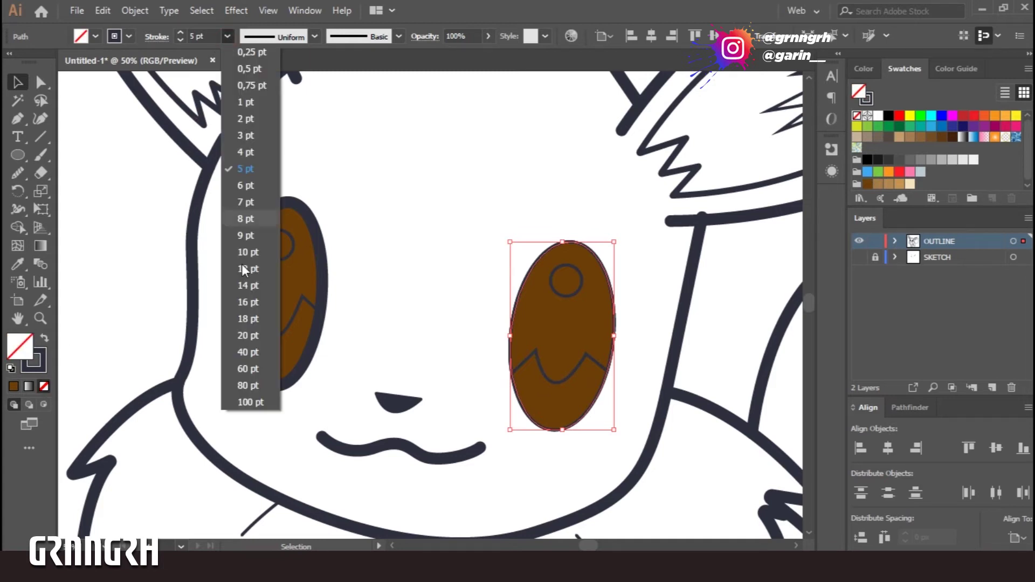
pyautogui.click(251, 296)
pyautogui.click(432, 293)
# Make both eye highlight circles solid white with no stroke.
pyautogui.click(570, 296)
pyautogui.keyDown('shift'); pyautogui.click(288, 257); pyautogui.keyUp('shift')
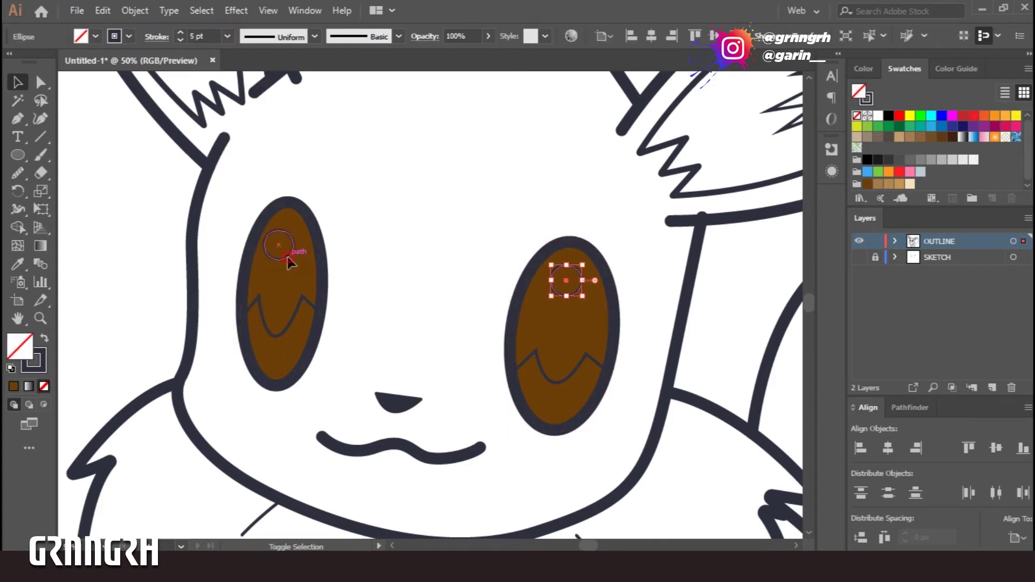
pyautogui.click(878, 123)
pyautogui.click(713, 285)
pyautogui.click(566, 279)
pyautogui.keyDown('shift'); pyautogui.click(294, 259); pyautogui.keyUp('shift')
pyautogui.hotkey('shift', 'x')
# Swap both eyes' fill and stroke colours and make the dark fill slightly bluer.
pyautogui.click(735, 288)
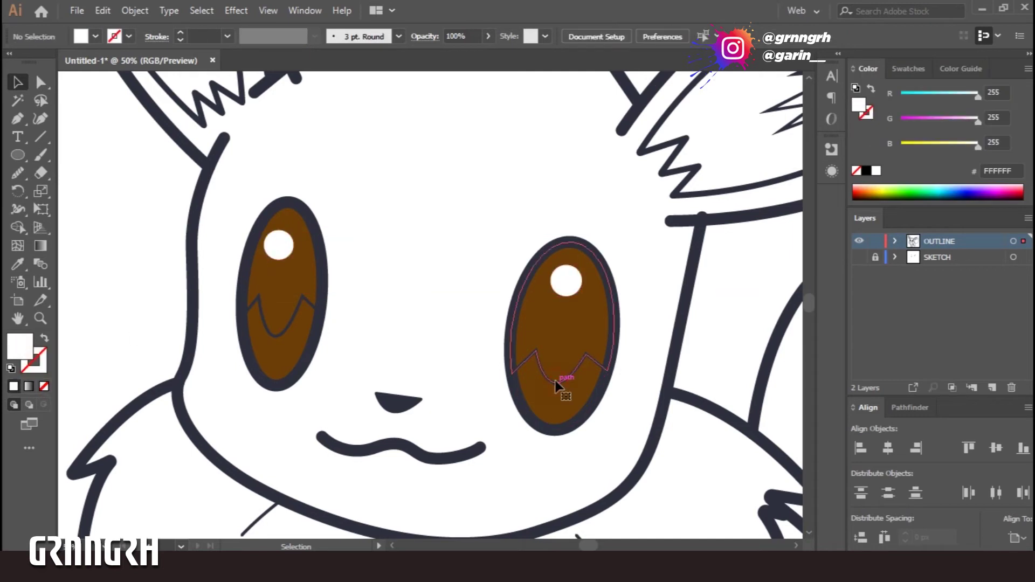
pyautogui.click(561, 376)
pyautogui.keyDown('shift'); pyautogui.click(287, 323); pyautogui.keyUp('shift')
pyautogui.hotkey('shift', 'x')
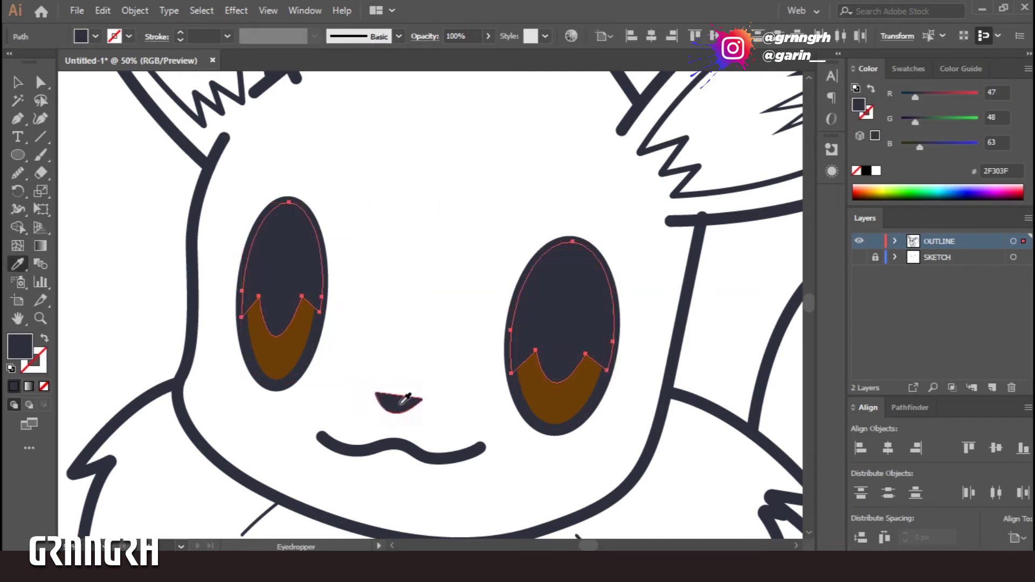
pyautogui.moveTo(920, 147); pyautogui.dragTo(922, 147)
pyautogui.click(646, 302)
# Reselect both eyes together to check them, then deselect.
pyautogui.click(590, 316)
pyautogui.keyDown('shift'); pyautogui.click(286, 323); pyautogui.keyUp('shift')
pyautogui.click(736, 304)
pyautogui.click(580, 351)
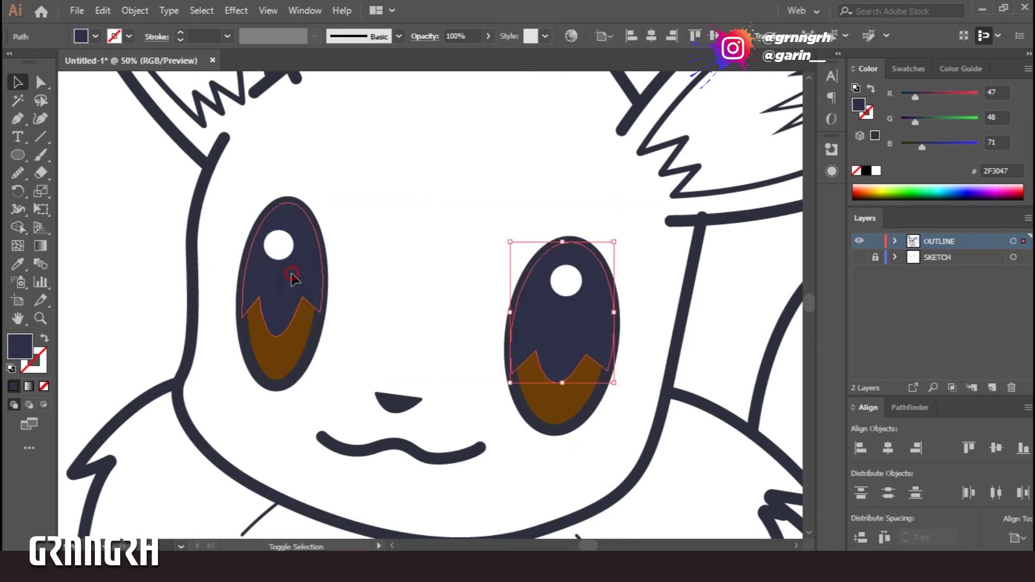
pyautogui.keyDown('shift'); pyautogui.click(294, 277); pyautogui.keyUp('shift')
pyautogui.click(742, 331)
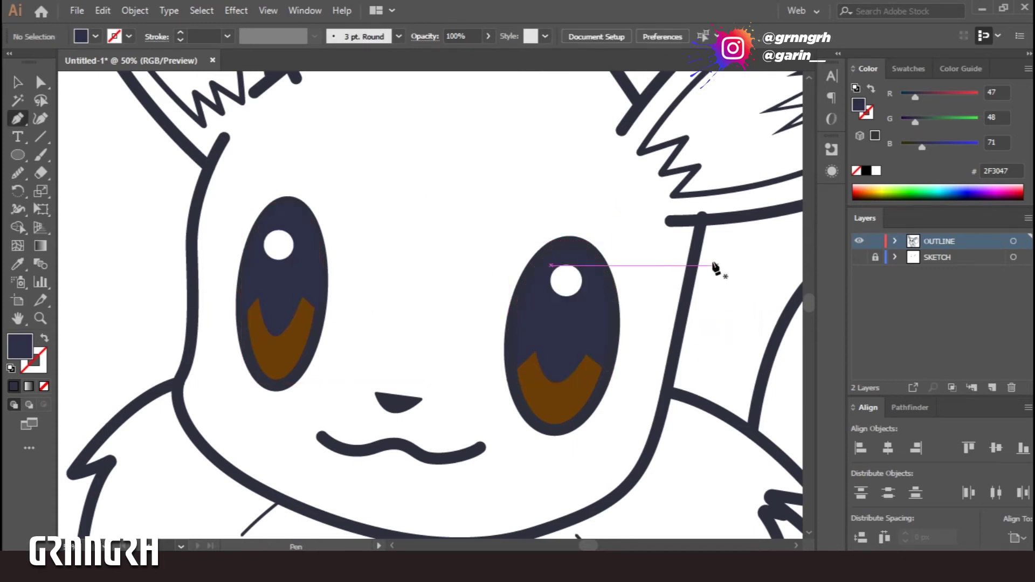
# Draw short curved eyebrow strokes above the right and left eyes.
pyautogui.keyDown('ctrl'); pyautogui.click(701, 218); pyautogui.keyUp('ctrl')
pyautogui.keyDown('ctrl'); pyautogui.click(548, 225); pyautogui.keyUp('ctrl')
pyautogui.keyDown('ctrl'); pyautogui.click(700, 218); pyautogui.keyUp('ctrl')
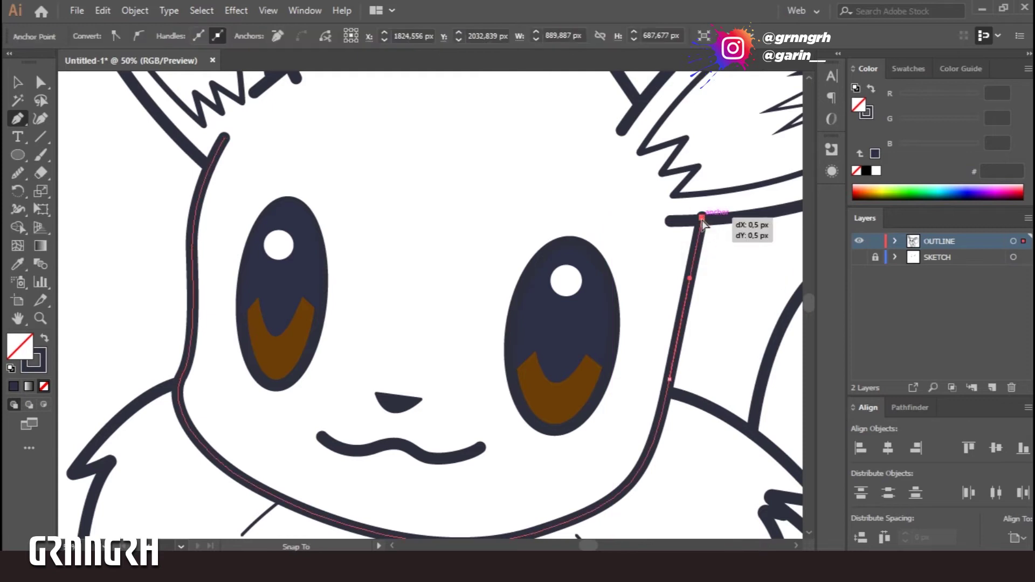
pyautogui.keyDown('ctrl'); pyautogui.click(721, 270); pyautogui.keyUp('ctrl')
pyautogui.click(518, 233)
pyautogui.moveTo(551, 213); pyautogui.dragTo(564, 210)
pyautogui.moveTo(299, 202); pyautogui.dragTo(356, 202)
pyautogui.click(319, 166)
# Select both eyebrows together and lower their stroke weight in the Control bar.
pyautogui.click(337, 197)
pyautogui.press('v')
pyautogui.moveTo(561, 239); pyautogui.dragTo(235, 162)
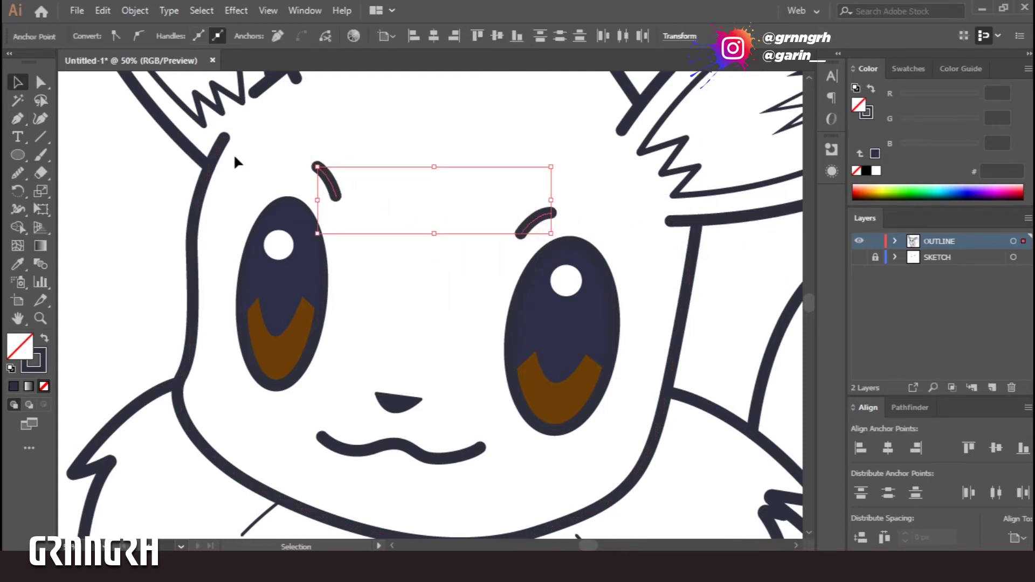
pyautogui.click(227, 37)
pyautogui.click(250, 258)
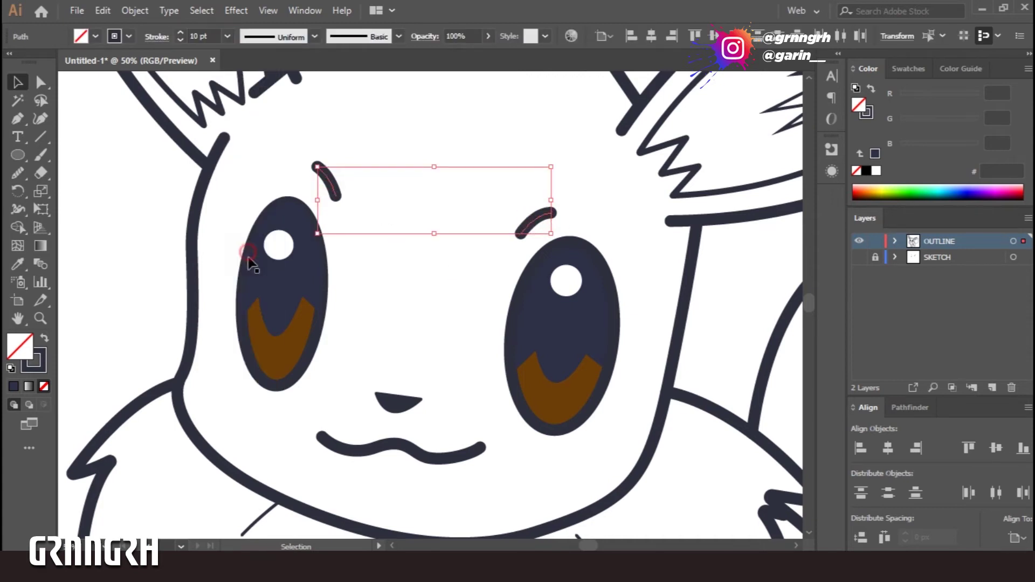
pyautogui.click(426, 295)
pyautogui.scroll(10, 378, 177)
pyautogui.hscroll(-2, 345, 227)
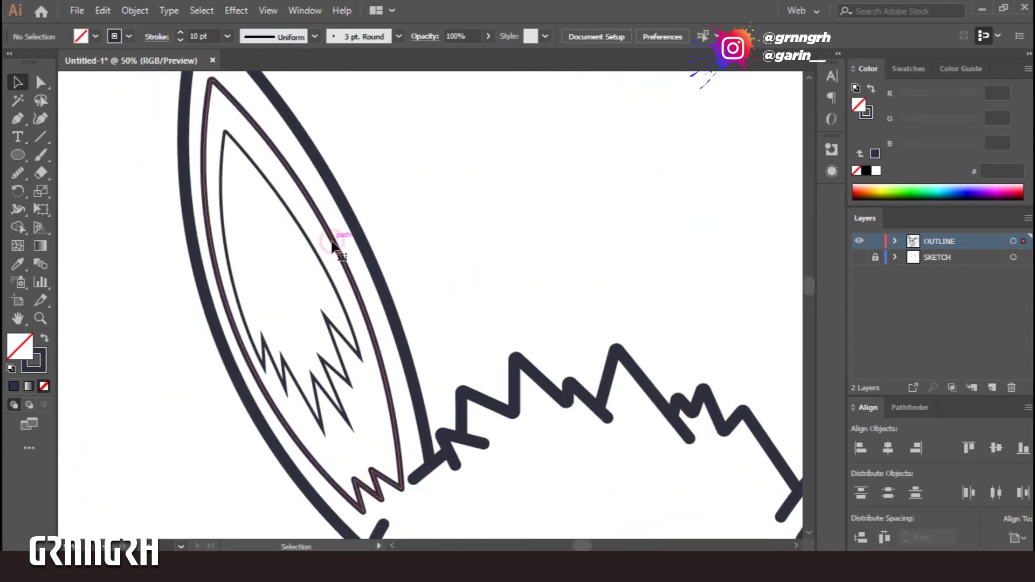
# Fill the left outer ear dark brown and its inner tuft light brown.
pyautogui.click(339, 231)
pyautogui.click(904, 69)
pyautogui.click(867, 184)
pyautogui.click(331, 326)
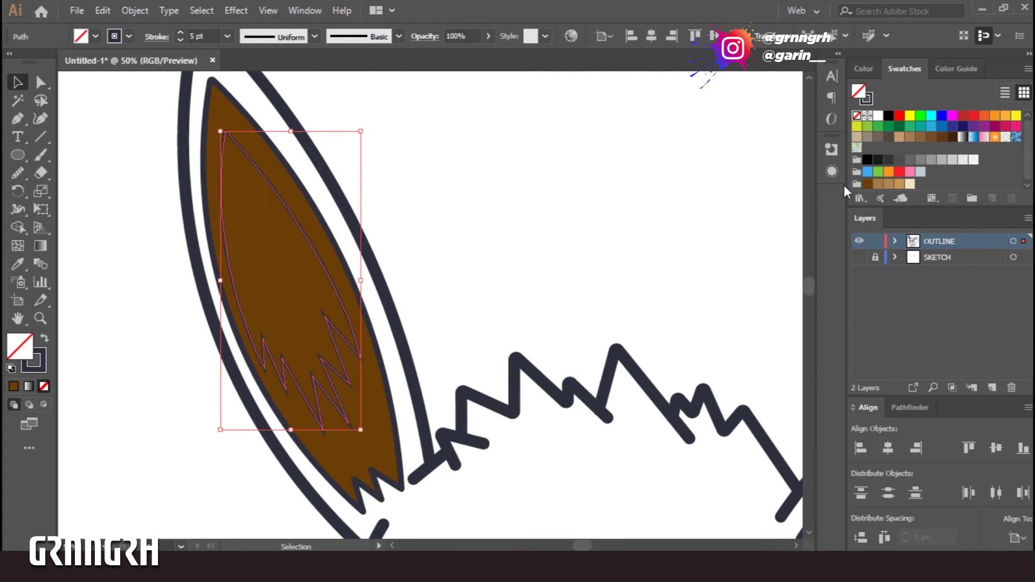
pyautogui.click(877, 184)
pyautogui.click(536, 243)
# Fill the right outer ear dark brown and its inner tuft light brown.
pyautogui.moveTo(561, 369); pyautogui.dragTo(289, 259)
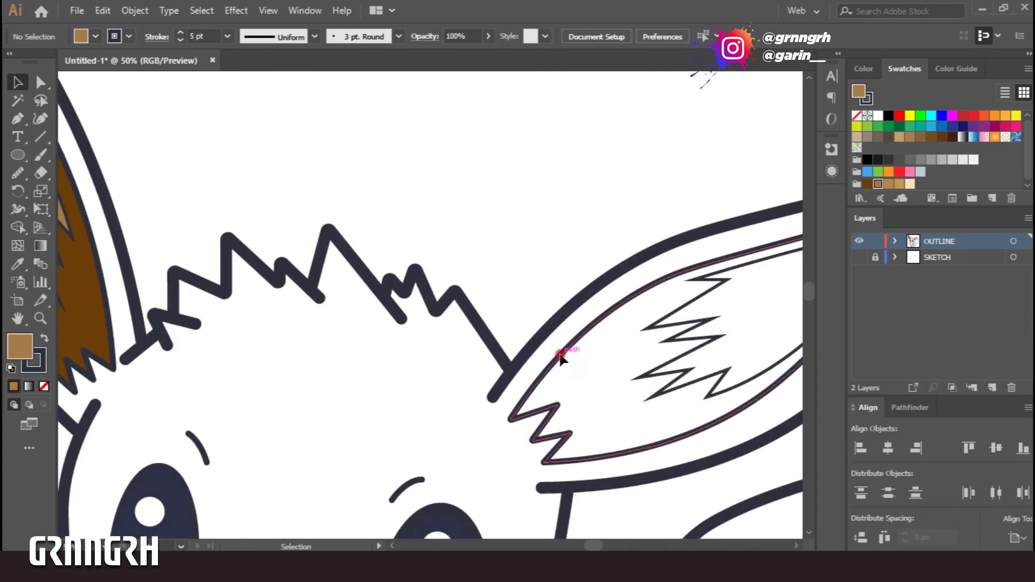
pyautogui.click(560, 352)
pyautogui.click(867, 184)
pyautogui.click(751, 291)
pyautogui.click(877, 184)
pyautogui.click(593, 193)
# Zoom out and check both ears' inner and outer shapes by selecting them.
pyautogui.hotkey('ctrl', '-')
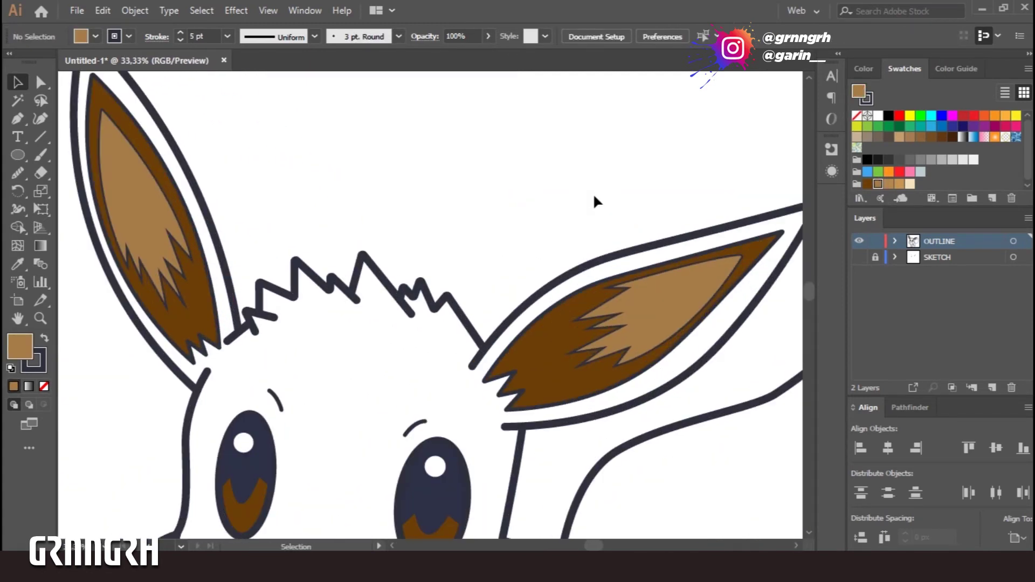
pyautogui.click(134, 205)
pyautogui.click(388, 330)
pyautogui.click(619, 323)
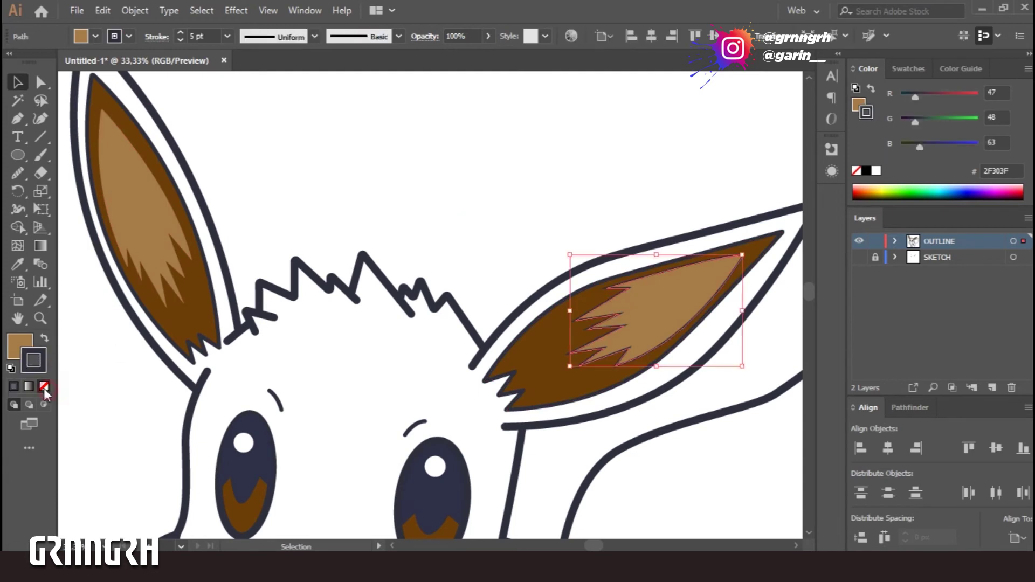
pyautogui.click(489, 177)
pyautogui.click(568, 368)
pyautogui.click(442, 198)
# Zoom out to the whole head and lock the outline layer.
pyautogui.scroll(-4, 440, 369)
pyautogui.scroll(-1, 539, 404)
pyautogui.hotkey('ctrl', '-')
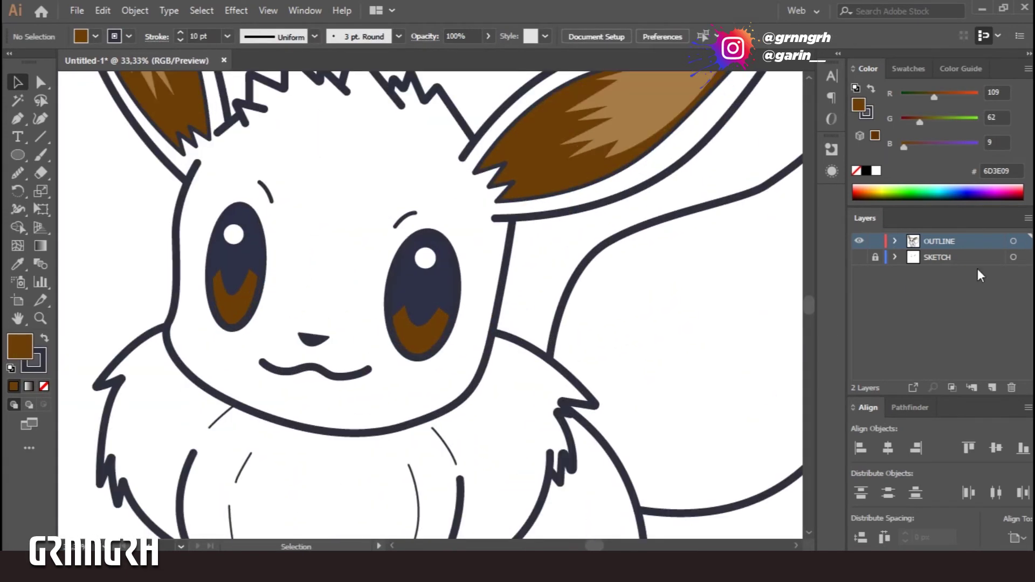
pyautogui.click(874, 242)
# Add a new layer beneath the locked OUTLINE layer, with no stroke and a tan fill.
pyautogui.click(992, 387)
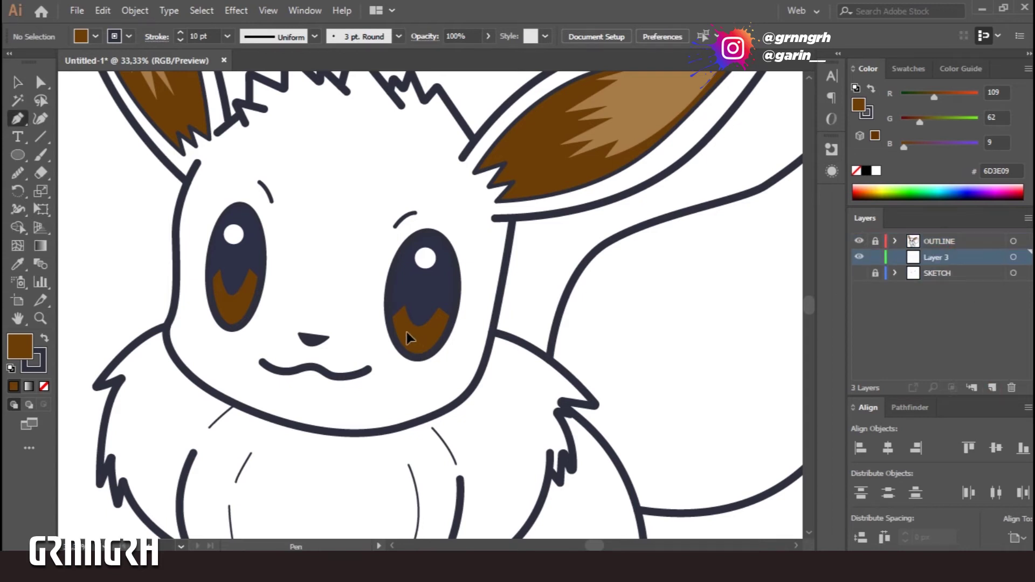
pyautogui.scroll(-2, 409, 334)
pyautogui.scroll(2, 463, 398)
pyautogui.click(38, 366)
pyautogui.click(43, 385)
pyautogui.click(15, 344)
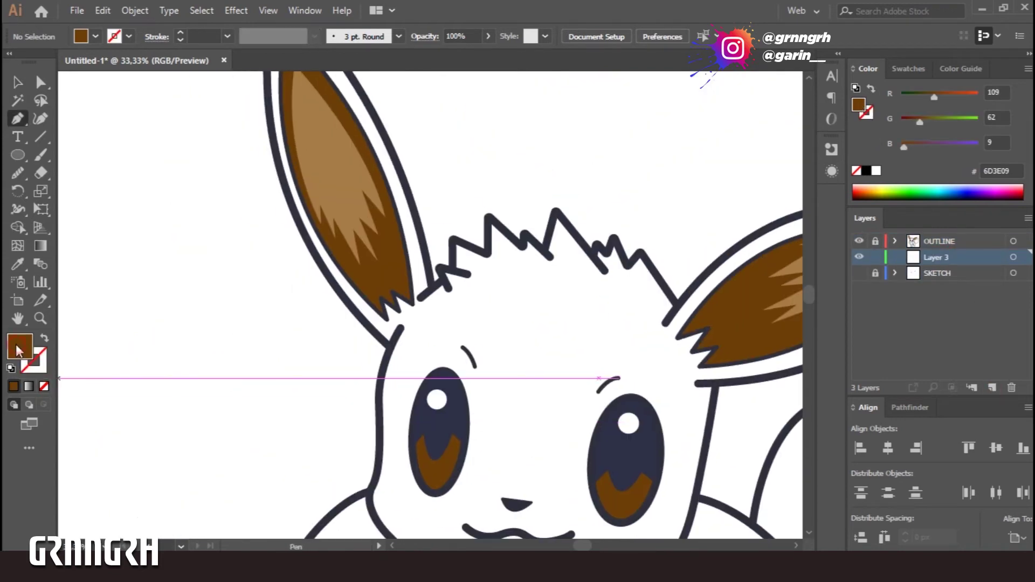
pyautogui.click(908, 68)
pyautogui.click(899, 184)
# Begin the tan fill path at the left ear base and trace the head outline to the cheek.
pyautogui.click(387, 347)
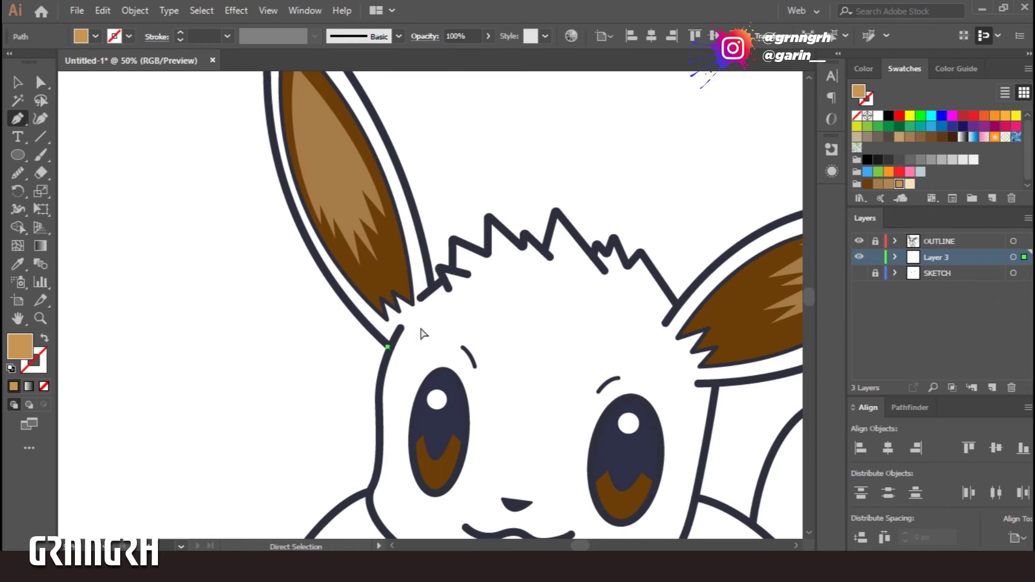
pyautogui.hotkey('ctrl', '+')
pyautogui.hotkey('ctrl', '+')
pyautogui.hotkey('ctrl', '+')
pyautogui.click(438, 314)
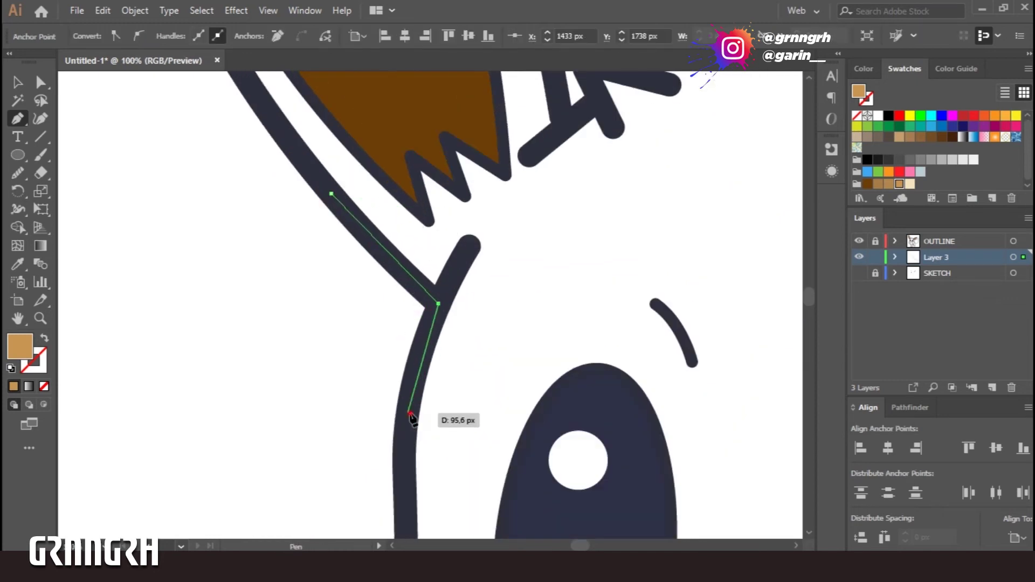
pyautogui.scroll(-2, 439, 416)
pyautogui.click(407, 405)
pyautogui.scroll(-3, 409, 409)
pyautogui.click(365, 342)
pyautogui.hotkey('ctrl', '-')
pyautogui.click(417, 376)
pyautogui.click(411, 396)
pyautogui.click(374, 403)
# Continue the fill path through the cheek fur zigzag and the chest fur zigzag.
pyautogui.click(308, 463)
pyautogui.scroll(-3, 301, 463)
pyautogui.click(230, 377)
pyautogui.click(277, 368)
pyautogui.scroll(-3, 330, 406)
pyautogui.moveTo(297, 389); pyautogui.dragTo(305, 476)
pyautogui.click(320, 367)
pyautogui.click(331, 436)
pyautogui.click(343, 404)
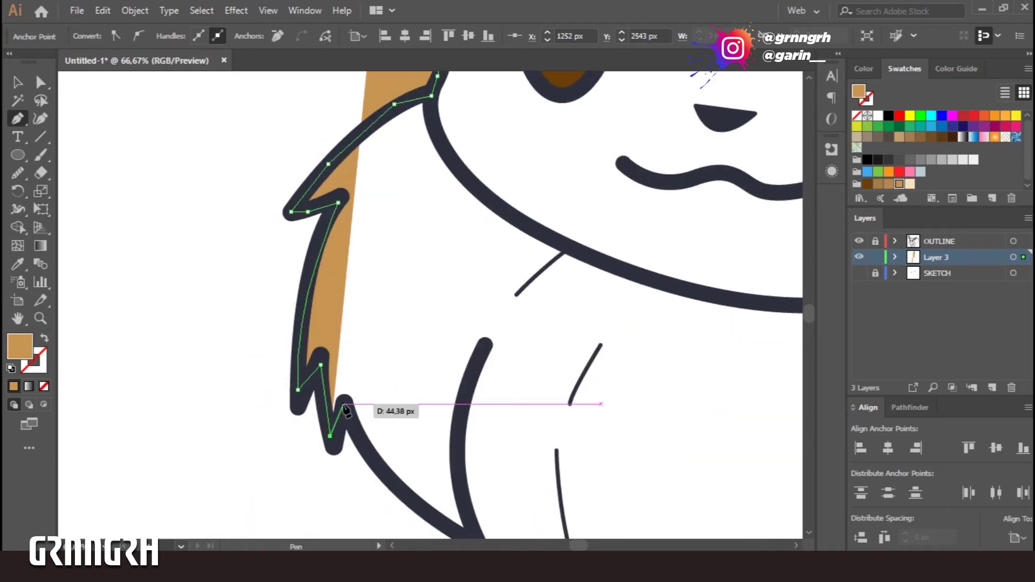
pyautogui.scroll(-3, 345, 404)
# Extend the fill path down the front leg, curving around the ankle and toes.
pyautogui.moveTo(423, 373); pyautogui.dragTo(526, 425)
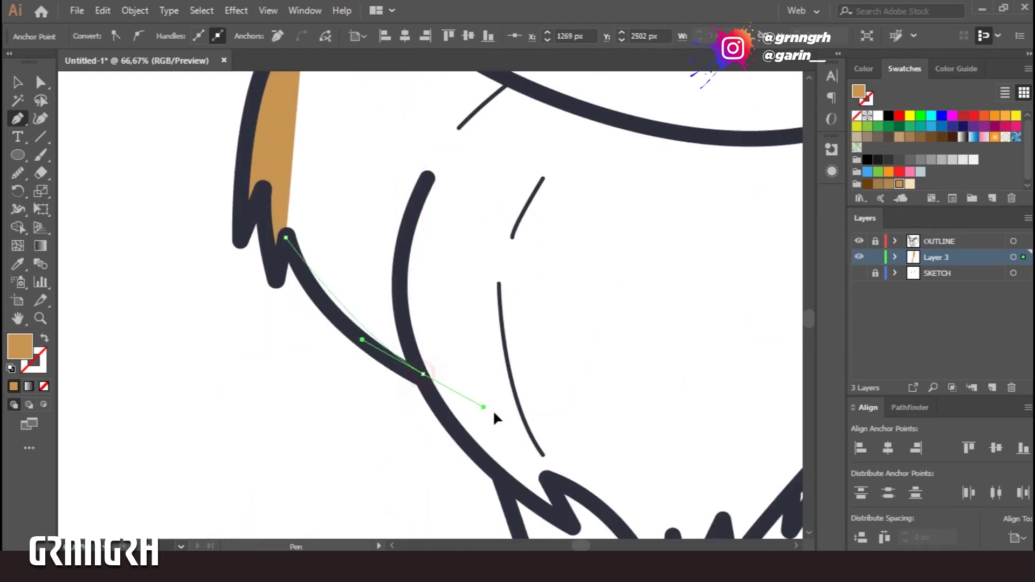
pyautogui.click(500, 468)
pyautogui.scroll(-3, 501, 469)
pyautogui.click(459, 388)
pyautogui.moveTo(520, 393); pyautogui.dragTo(472, 216)
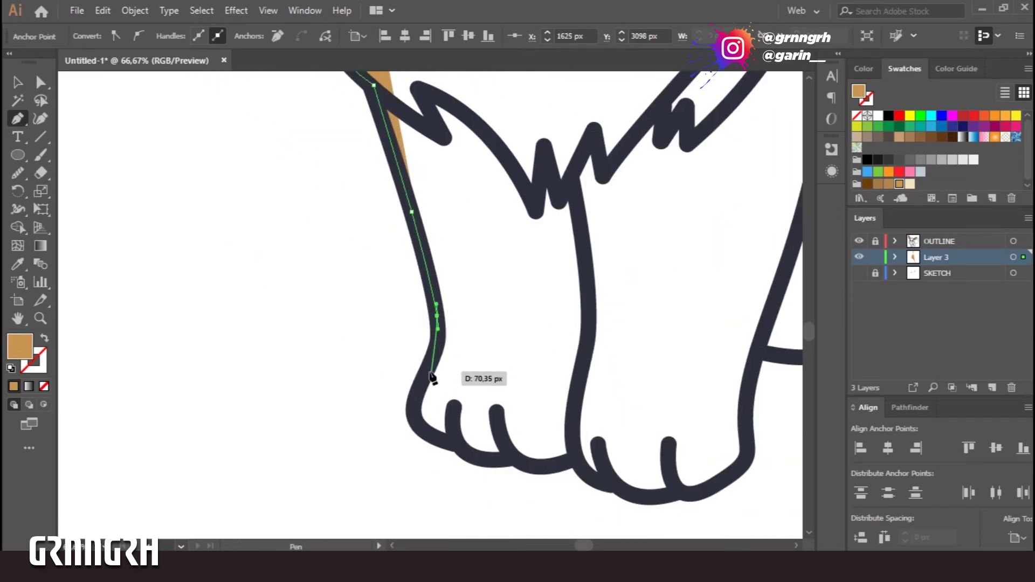
pyautogui.moveTo(426, 371); pyautogui.dragTo(421, 383)
pyautogui.moveTo(509, 452)
pyautogui.mouseDown()
pyautogui.moveTo(516, 459)
pyautogui.moveTo(620, 429)
pyautogui.mouseUp()
pyautogui.moveTo(631, 479); pyautogui.dragTo(635, 470)
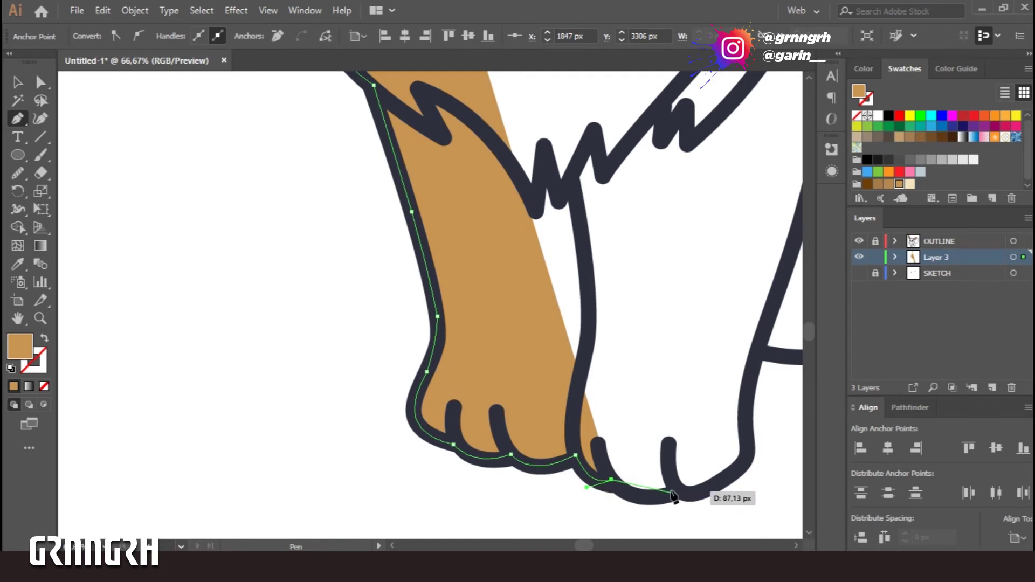
# Trace the fill path around the heel and back up the leg outline.
pyautogui.moveTo(805, 404); pyautogui.dragTo(682, 398)
pyautogui.moveTo(619, 454)
pyautogui.mouseDown()
pyautogui.moveTo(680, 392)
pyautogui.moveTo(527, 411)
pyautogui.moveTo(574, 389)
pyautogui.mouseUp()
pyautogui.click(537, 376)
pyautogui.click(536, 305)
pyautogui.click(577, 334)
pyautogui.scroll(-4, 609, 323)
pyautogui.moveTo(600, 477); pyautogui.dragTo(695, 474)
# Trace the fill path up the back leg line and along the belly curve.
pyautogui.click(721, 463)
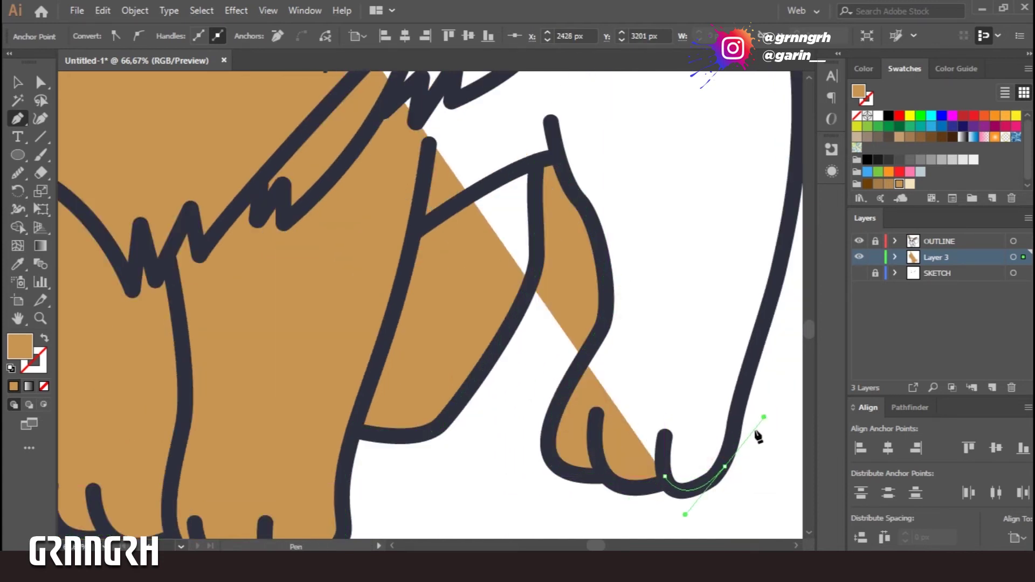
pyautogui.click(758, 338)
pyautogui.scroll(3, 755, 377)
pyautogui.hscroll(3, 701, 324)
pyautogui.scroll(5, 690, 280)
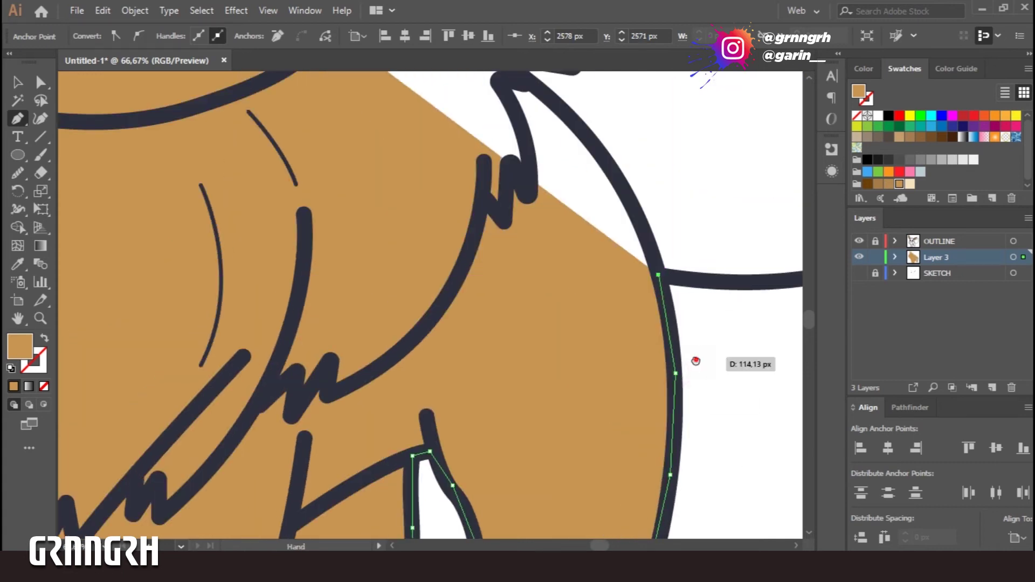
pyautogui.hscroll(5, 693, 363)
pyautogui.click(536, 359)
pyautogui.moveTo(701, 264); pyautogui.dragTo(712, 249)
pyautogui.scroll(5, 528, 497)
pyautogui.click(628, 173)
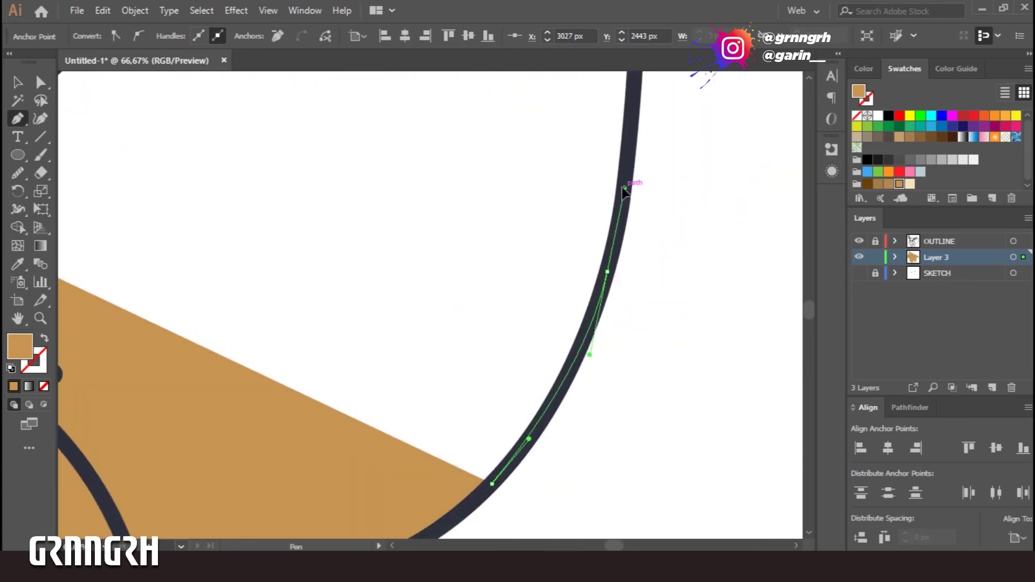
pyautogui.scroll(5, 596, 231)
pyautogui.moveTo(610, 454); pyautogui.dragTo(593, 332)
# Trace the back's fur spikes, then the belly and leg outline to the intersecting corner.
pyautogui.click(557, 173)
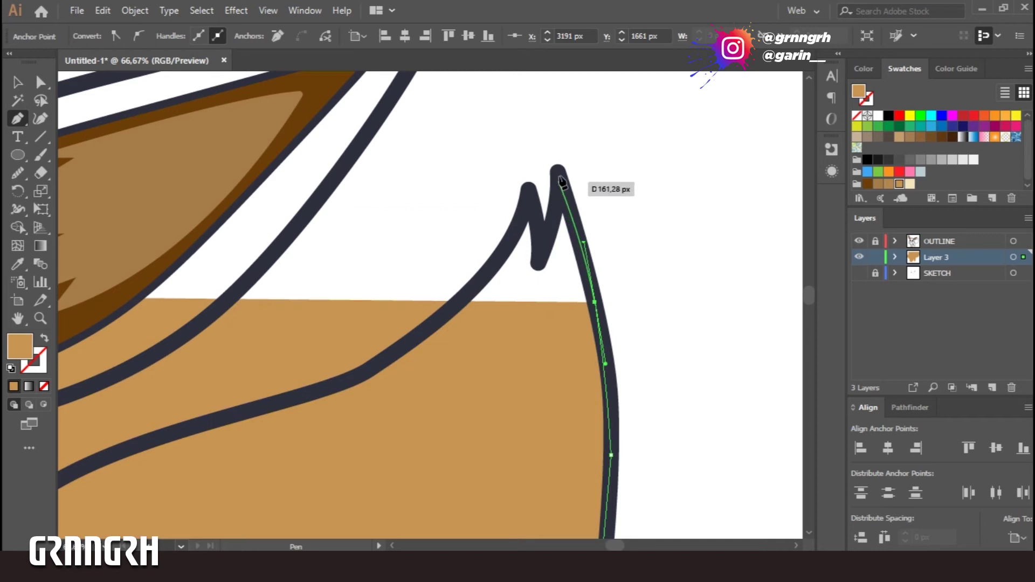
pyautogui.moveTo(539, 256); pyautogui.dragTo(538, 263)
pyautogui.click(529, 190)
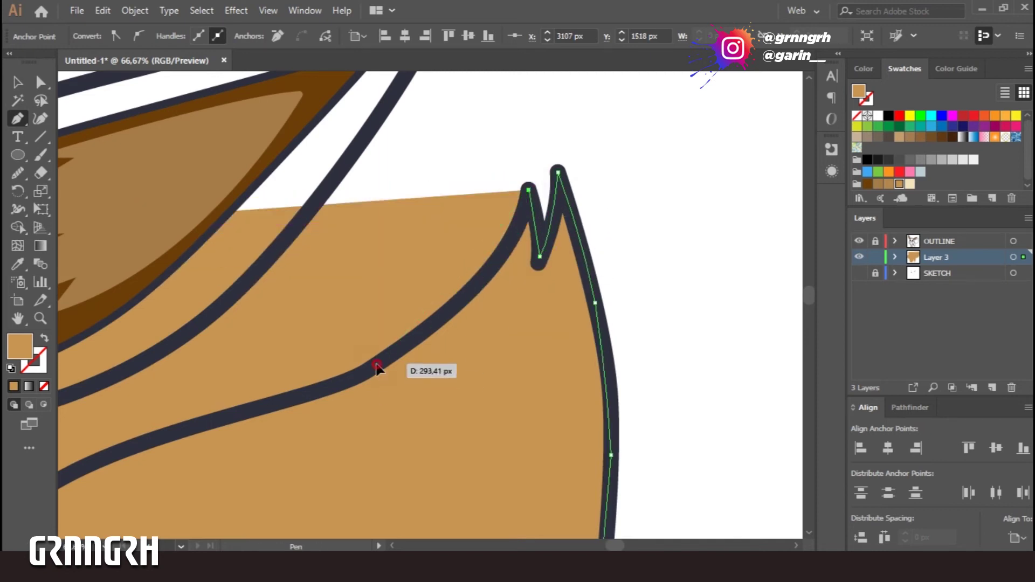
pyautogui.moveTo(375, 363); pyautogui.dragTo(231, 449)
pyautogui.moveTo(520, 406); pyautogui.dragTo(724, 338)
pyautogui.click(462, 325)
pyautogui.click(346, 363)
pyautogui.click(277, 388)
pyautogui.moveTo(249, 478); pyautogui.dragTo(416, 284)
pyautogui.click(396, 233)
pyautogui.click(327, 375)
pyautogui.click(208, 393)
pyautogui.moveTo(253, 161); pyautogui.dragTo(327, 285)
pyautogui.click(326, 285)
# Curve the fill path along the right ear's edges into the head fur.
pyautogui.moveTo(693, 201)
pyautogui.mouseDown()
pyautogui.moveTo(591, 162)
pyautogui.moveTo(643, 96)
pyautogui.mouseUp()
pyautogui.moveTo(421, 360); pyautogui.dragTo(465, 341)
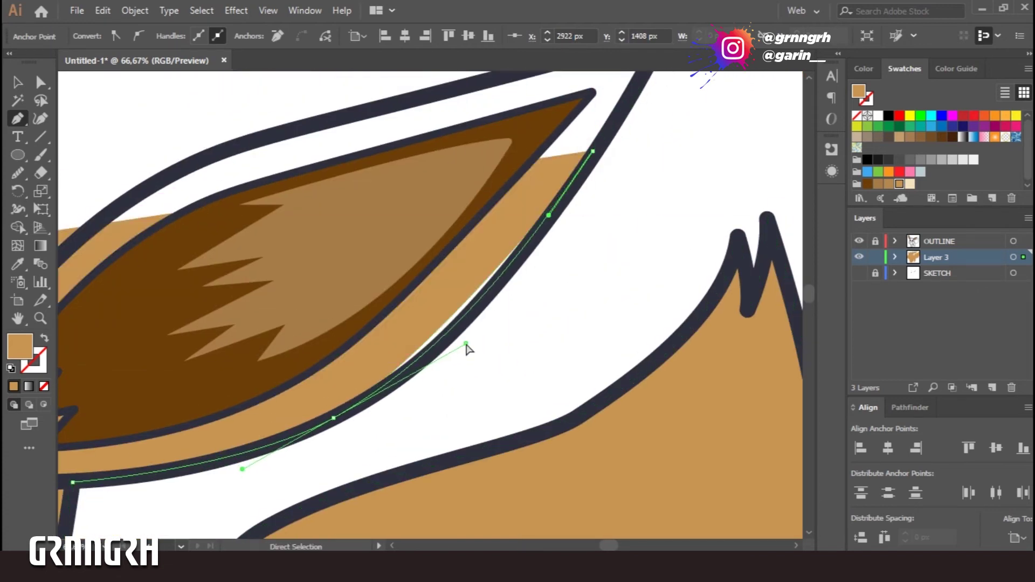
pyautogui.moveTo(591, 275); pyautogui.dragTo(559, 441)
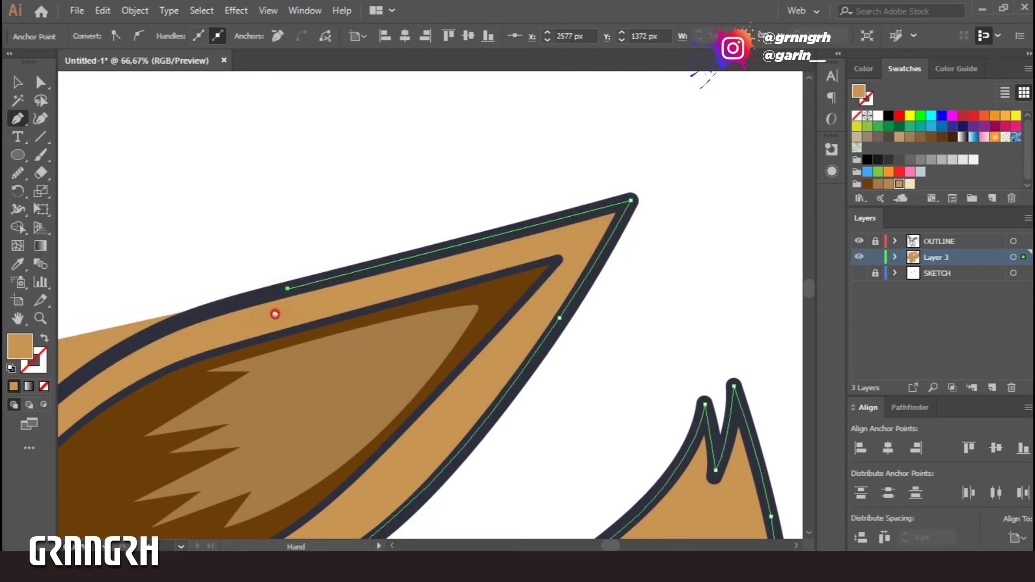
pyautogui.moveTo(279, 300); pyautogui.dragTo(402, 250)
pyautogui.click(367, 275)
pyautogui.click(266, 375)
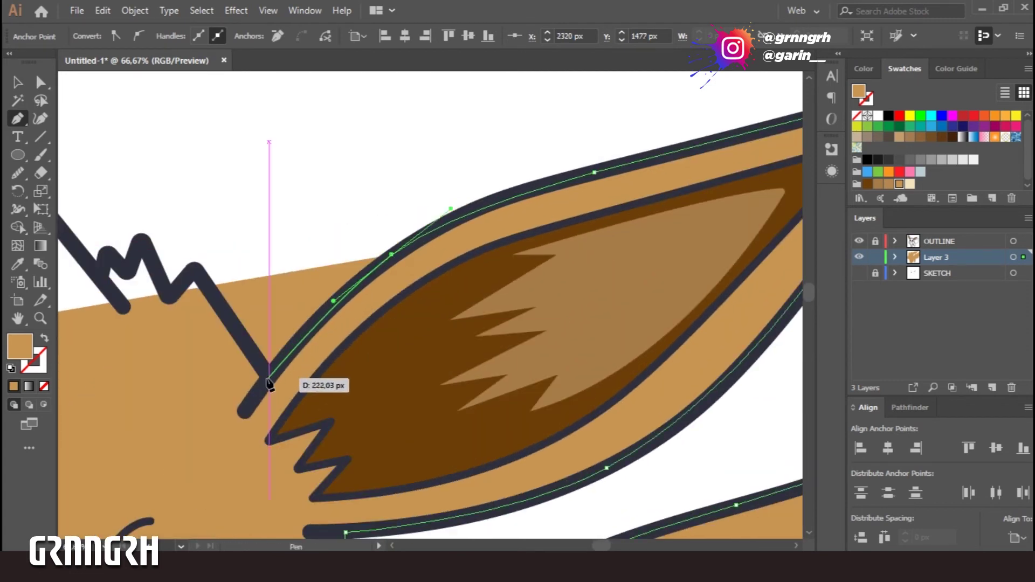
pyautogui.click(196, 267)
pyautogui.click(170, 297)
pyautogui.moveTo(164, 259)
pyautogui.mouseDown()
pyautogui.moveTo(298, 328)
pyautogui.moveTo(489, 349)
pyautogui.mouseUp()
# Trace the head fur's zigzag peaks and valleys down to the left ear base.
pyautogui.click(274, 308)
pyautogui.click(241, 324)
pyautogui.click(399, 261)
pyautogui.click(379, 338)
pyautogui.click(335, 330)
pyautogui.click(337, 306)
pyautogui.click(265, 342)
pyautogui.click(265, 273)
pyautogui.click(192, 319)
pyautogui.click(193, 380)
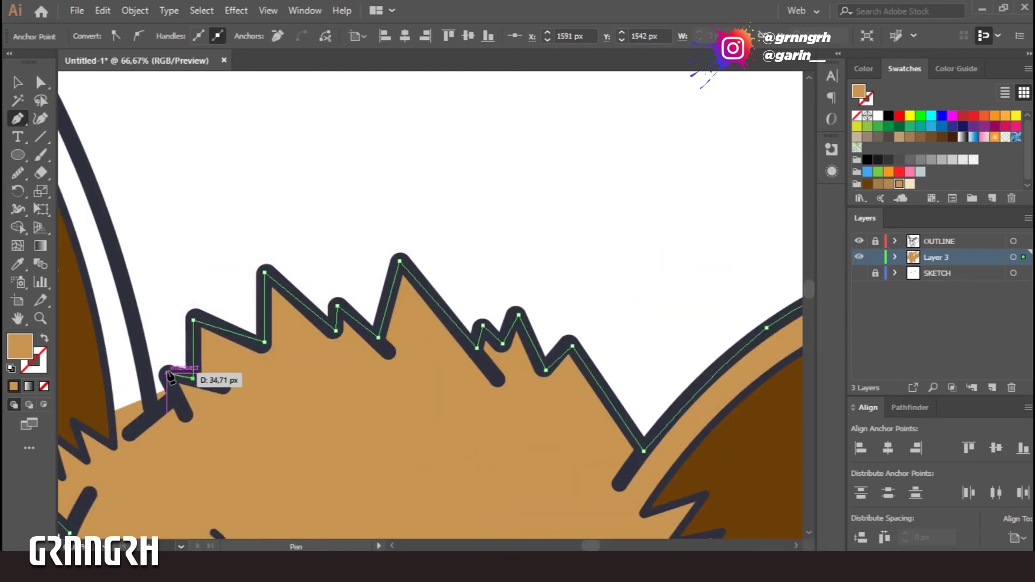
pyautogui.click(177, 396)
pyautogui.click(153, 415)
pyautogui.click(114, 249)
# Trace the left ear up to its tip and back down, closing the tan fill shape.
pyautogui.moveTo(141, 260)
pyautogui.mouseDown()
pyautogui.moveTo(480, 368)
pyautogui.moveTo(558, 535)
pyautogui.mouseUp()
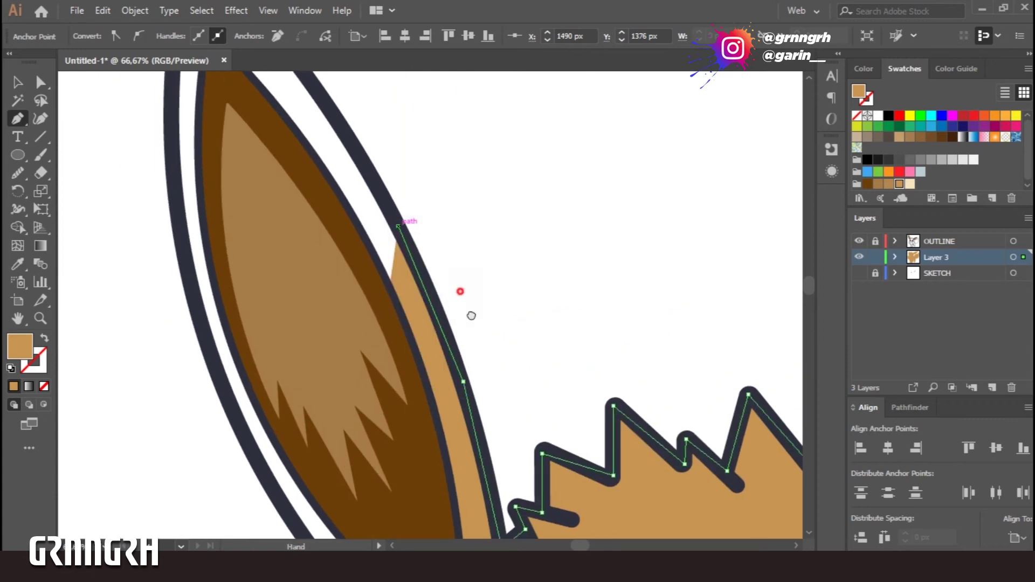
pyautogui.click(466, 369)
pyautogui.click(368, 211)
pyautogui.click(259, 85)
pyautogui.click(246, 185)
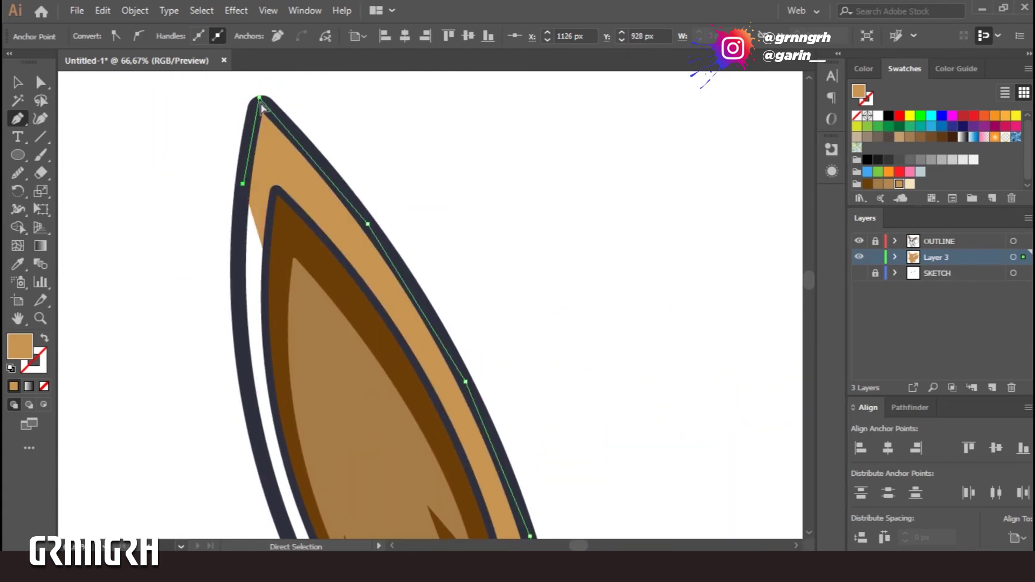
pyautogui.moveTo(247, 378); pyautogui.dragTo(296, 168)
pyautogui.click(326, 276)
pyautogui.click(365, 340)
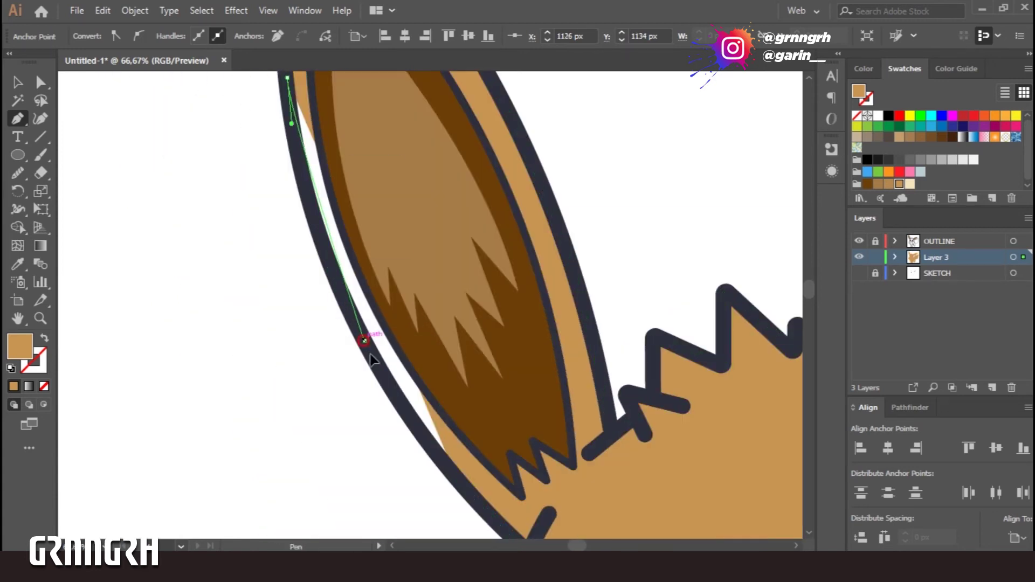
pyautogui.click(402, 404)
pyautogui.press('v')
pyautogui.click(625, 361)
pyautogui.hotkey('ctrl', '-')
pyautogui.hotkey('ctrl', '-')
pyautogui.hotkey('ctrl', '-')
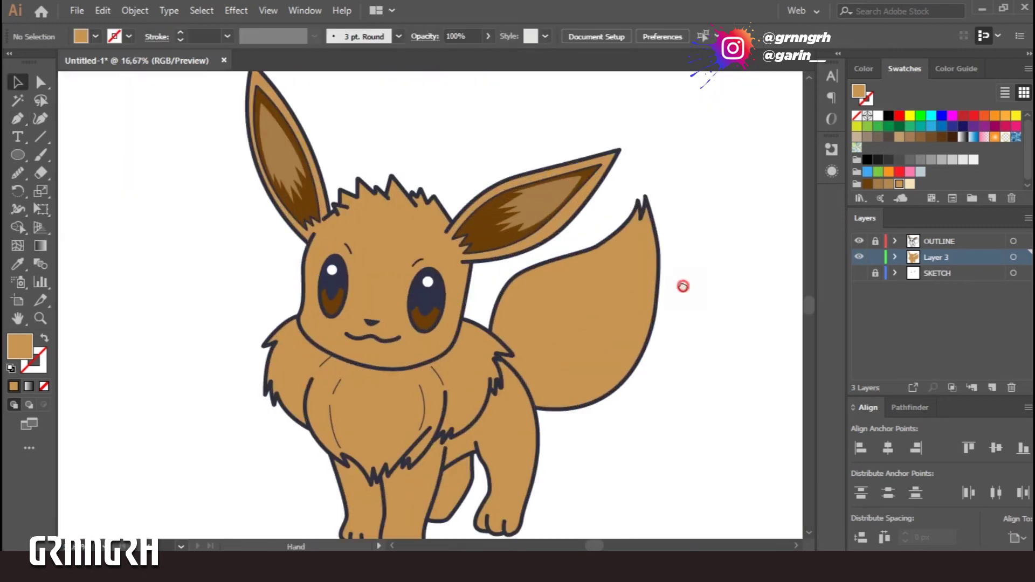
pyautogui.hotkey('ctrl', '+')
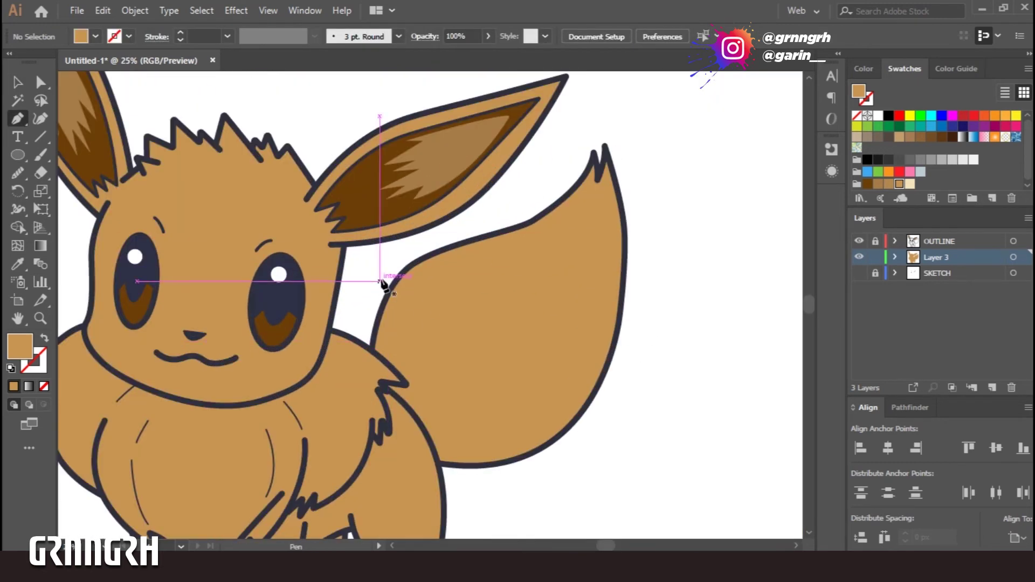
# Draw a shape around the tail and Shape Builder away the fill outside the tail.
pyautogui.click(379, 276)
pyautogui.click(650, 299)
pyautogui.click(650, 163)
pyautogui.click(625, 116)
pyautogui.click(578, 130)
pyautogui.click(380, 275)
pyautogui.press('v')
pyautogui.hotkey('shift', 'm')
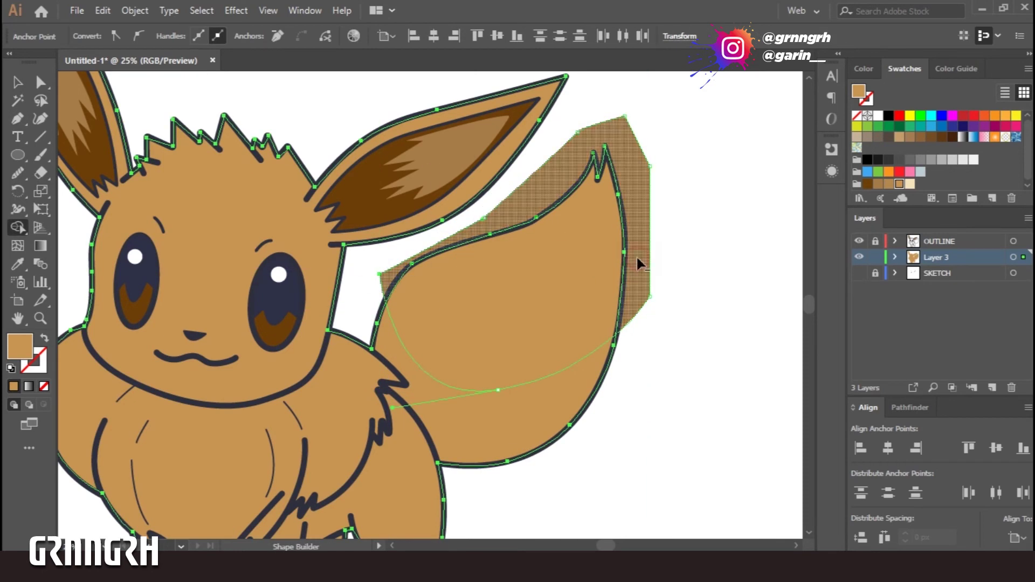
pyautogui.keyDown('alt'); pyautogui.click(636, 255); pyautogui.keyUp('alt')
pyautogui.click(564, 363)
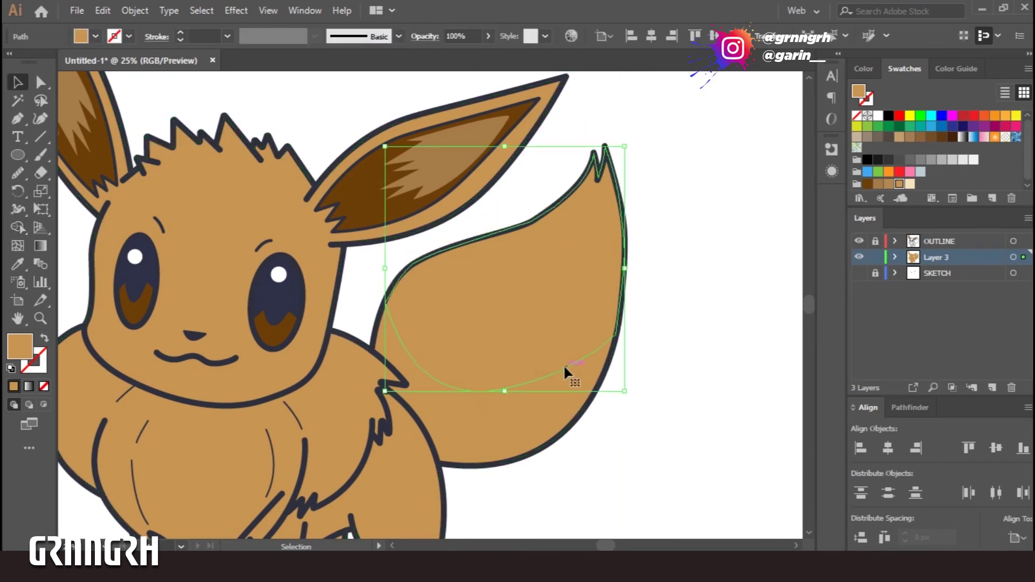
pyautogui.click(724, 299)
# Draw a lower-tail shading piece, trim it to the tail outline, and fill it darker brown.
pyautogui.press('p')
pyautogui.click(372, 302)
pyautogui.moveTo(498, 384); pyautogui.dragTo(592, 363)
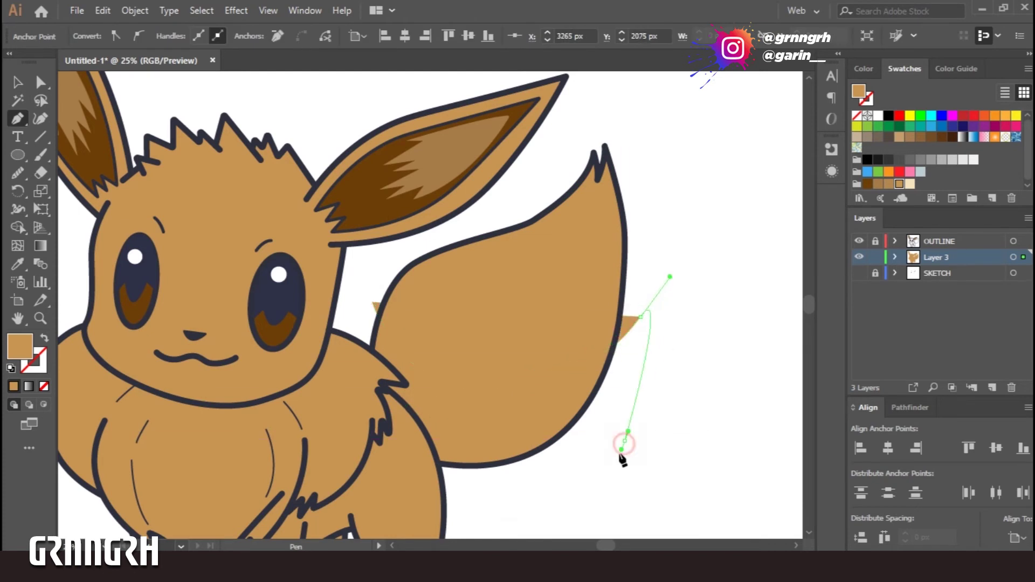
pyautogui.click(487, 488)
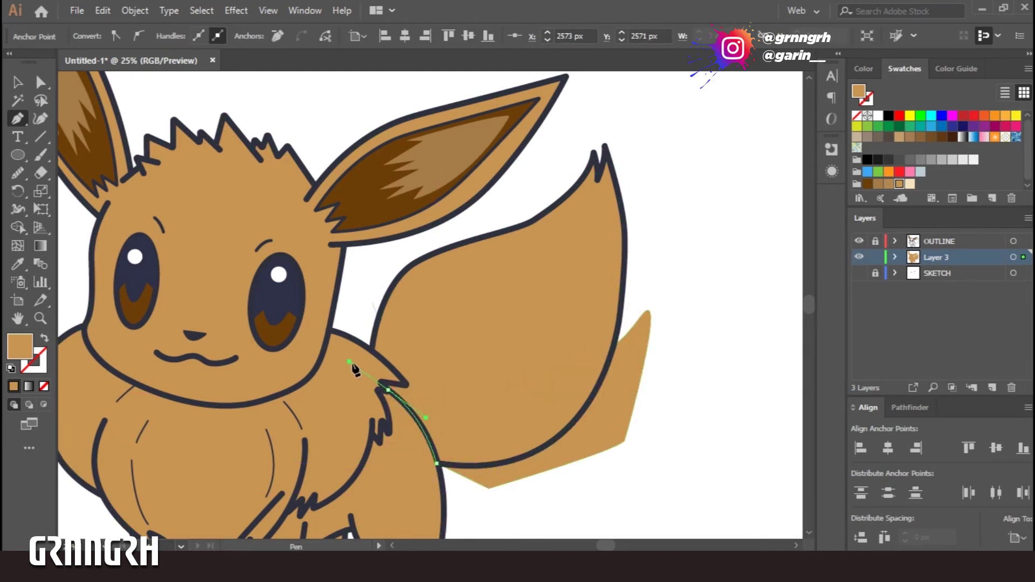
pyautogui.click(372, 349)
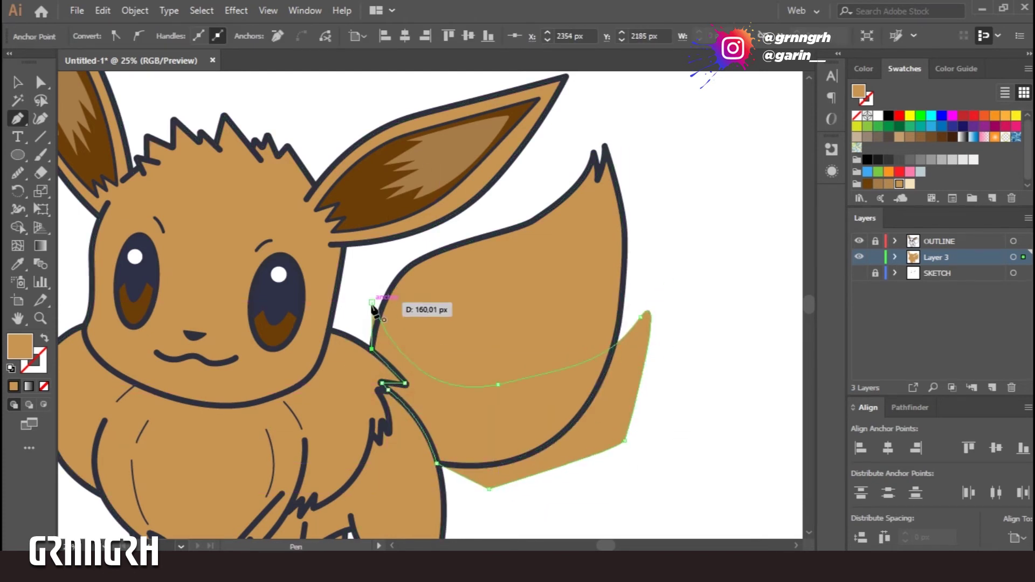
pyautogui.press('v')
pyautogui.hotkey('ctrl', 'a')
pyautogui.hotkey('shift', 'm')
pyautogui.moveTo(512, 477); pyautogui.dragTo(644, 434)
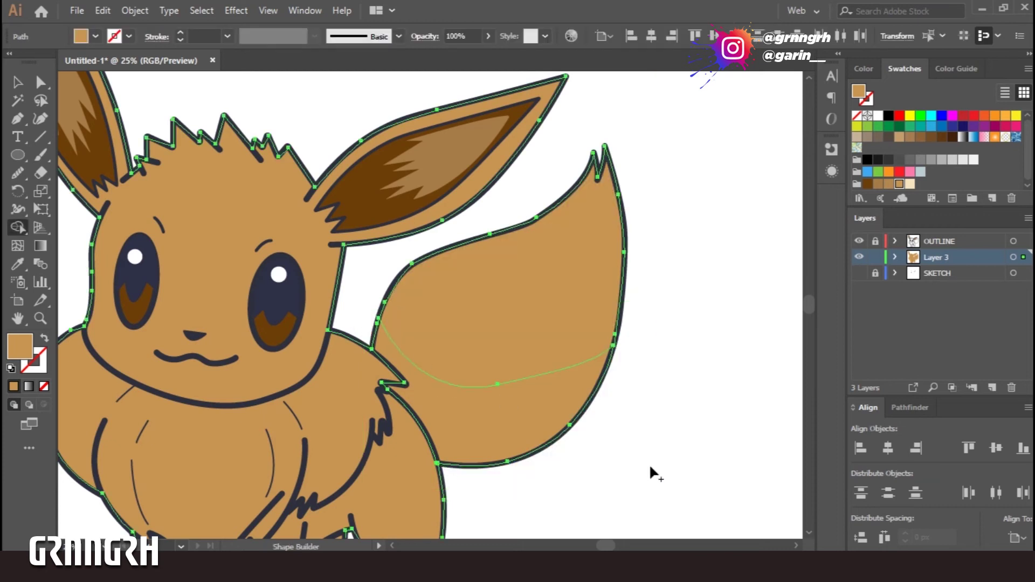
pyautogui.click(520, 413)
pyautogui.click(888, 184)
pyautogui.click(722, 433)
# Start the ruff path at the neck and trace along the chin outline to the cheek.
pyautogui.moveTo(604, 504); pyautogui.dragTo(685, 448)
pyautogui.click(164, 271)
pyautogui.hotkey('ctrl', '+')
pyautogui.hotkey('ctrl', '+')
pyautogui.hotkey('ctrl', '+')
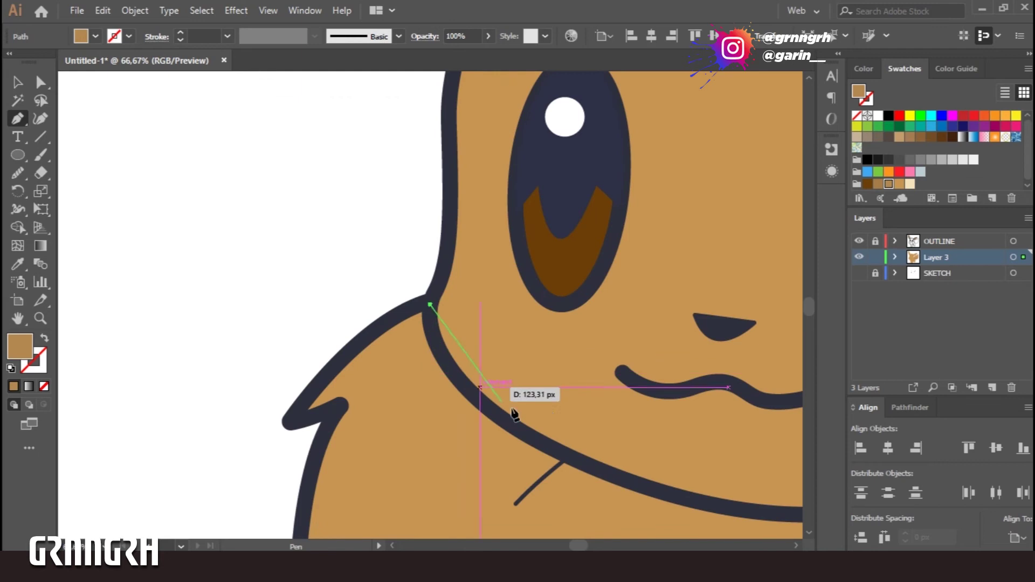
pyautogui.moveTo(664, 481); pyautogui.dragTo(368, 397)
pyautogui.moveTo(424, 414); pyautogui.dragTo(499, 411)
pyautogui.moveTo(630, 365); pyautogui.dragTo(672, 333)
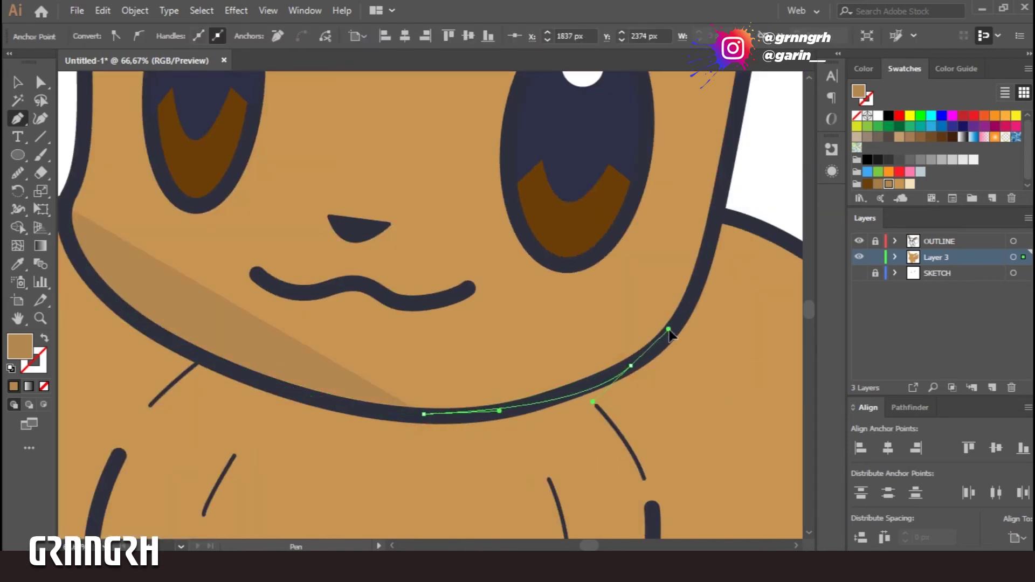
pyautogui.click(720, 217)
pyautogui.moveTo(717, 296); pyautogui.dragTo(315, 268)
pyautogui.moveTo(521, 326); pyautogui.dragTo(616, 451)
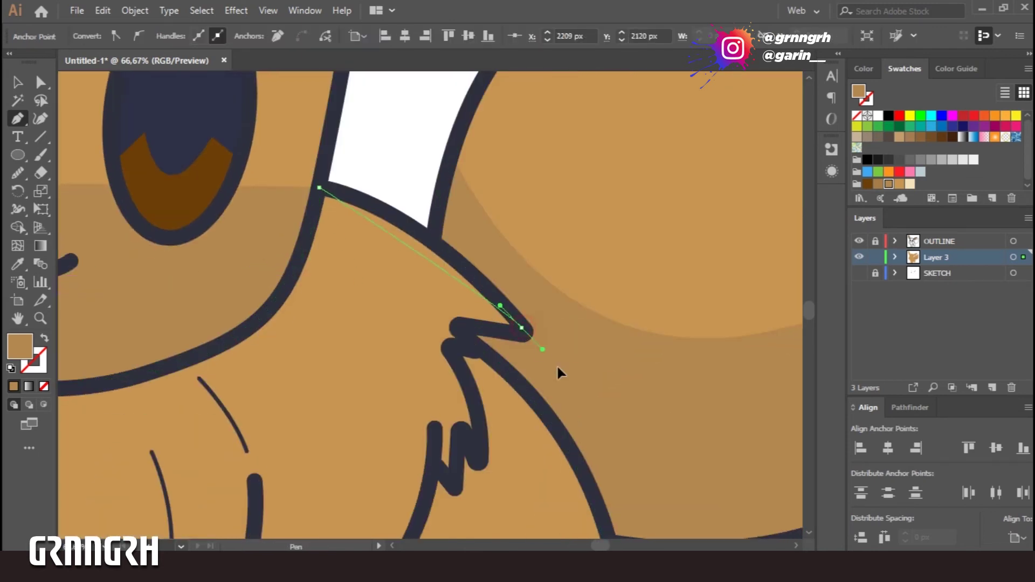
# Trace the shoulder fur spike and the zigzag fur down the chest side.
pyautogui.click(521, 326)
pyautogui.click(463, 327)
pyautogui.click(472, 349)
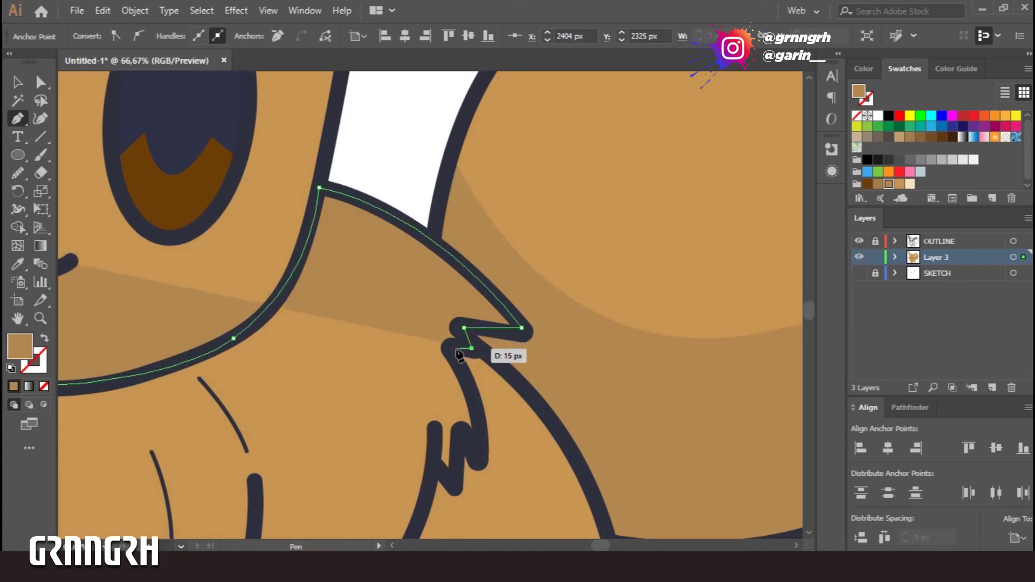
pyautogui.click(475, 457)
pyautogui.click(457, 433)
pyautogui.click(456, 486)
pyautogui.click(432, 459)
pyautogui.moveTo(485, 490); pyautogui.dragTo(598, 274)
pyautogui.moveTo(389, 443); pyautogui.dragTo(395, 462)
pyautogui.click(390, 443)
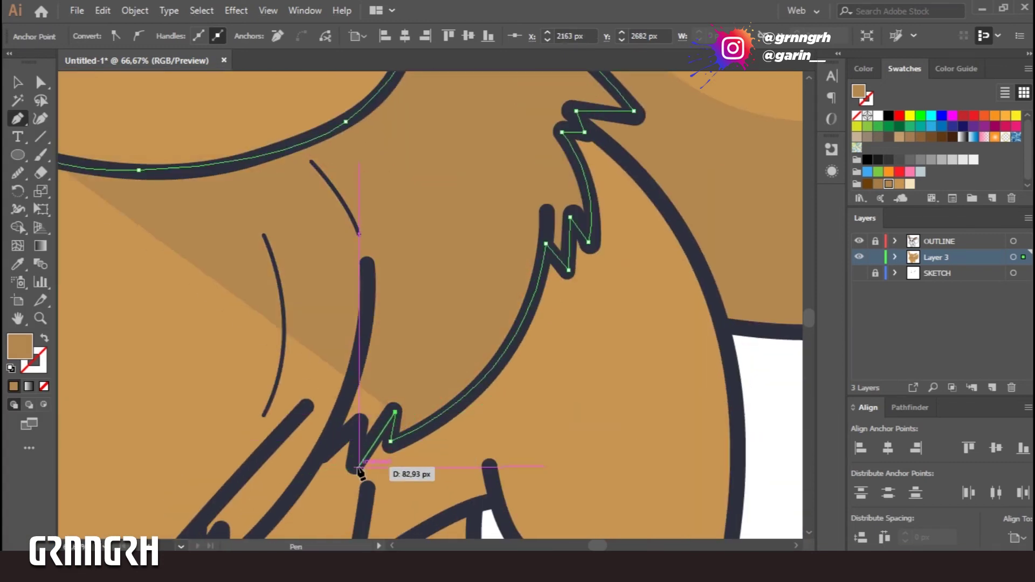
pyautogui.scroll(-3, 358, 450)
pyautogui.hscroll(-3, 359, 451)
# Trace the zigzag fur points along the bottom edge of the ruff.
pyautogui.moveTo(391, 427); pyautogui.dragTo(350, 458)
pyautogui.click(390, 426)
pyautogui.click(388, 395)
pyautogui.click(360, 427)
pyautogui.click(363, 386)
pyautogui.click(306, 457)
pyautogui.click(296, 413)
pyautogui.click(263, 478)
pyautogui.click(246, 440)
pyautogui.click(235, 494)
pyautogui.hscroll(-5, 140, 334)
pyautogui.moveTo(260, 376); pyautogui.dragTo(171, 342)
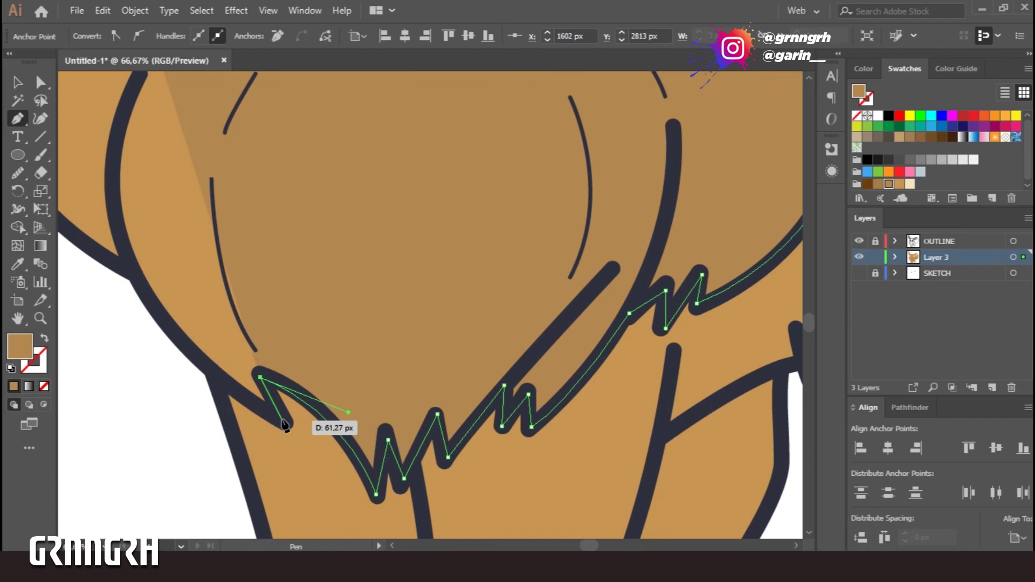
# Trace the left-side fur spike under the chin and close the ruff path at its start.
pyautogui.scroll(3, 456, 411)
pyautogui.hscroll(-3, 455, 411)
pyautogui.click(250, 275)
pyautogui.click(243, 251)
pyautogui.click(235, 228)
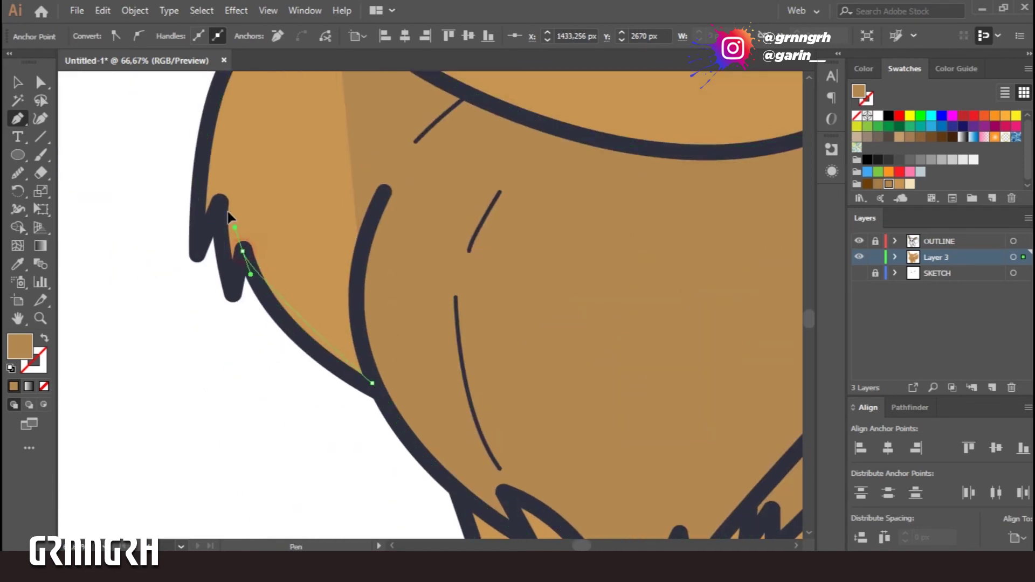
pyautogui.click(242, 251)
pyautogui.click(221, 223)
pyautogui.scroll(4, 216, 226)
pyautogui.click(210, 237)
pyautogui.click(162, 247)
pyautogui.click(303, 131)
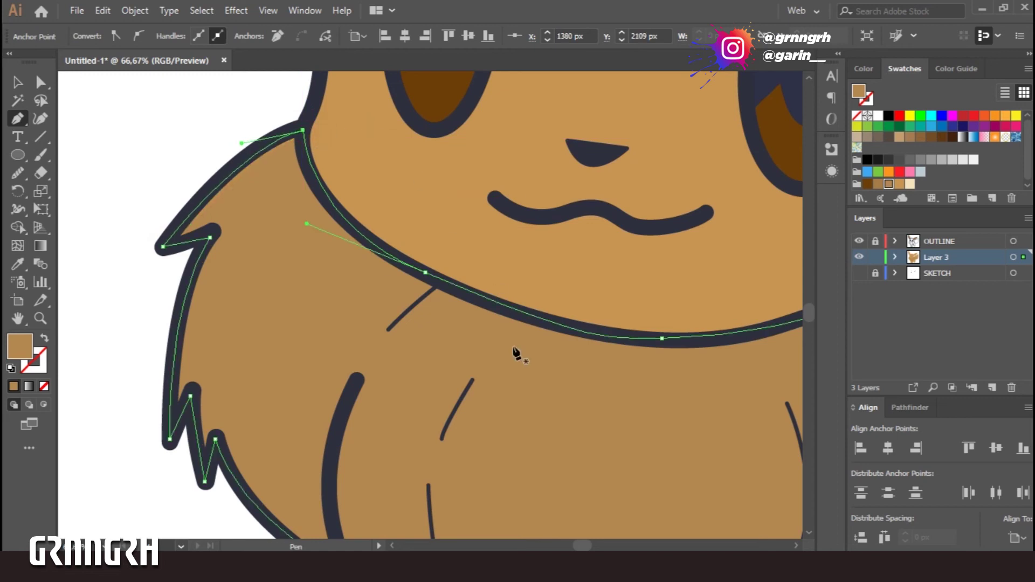
# Fill the closed ruff shape with a light cream swatch.
pyautogui.press('v')
pyautogui.click(910, 184)
pyautogui.click(143, 351)
pyautogui.hotkey('ctrl', '-')
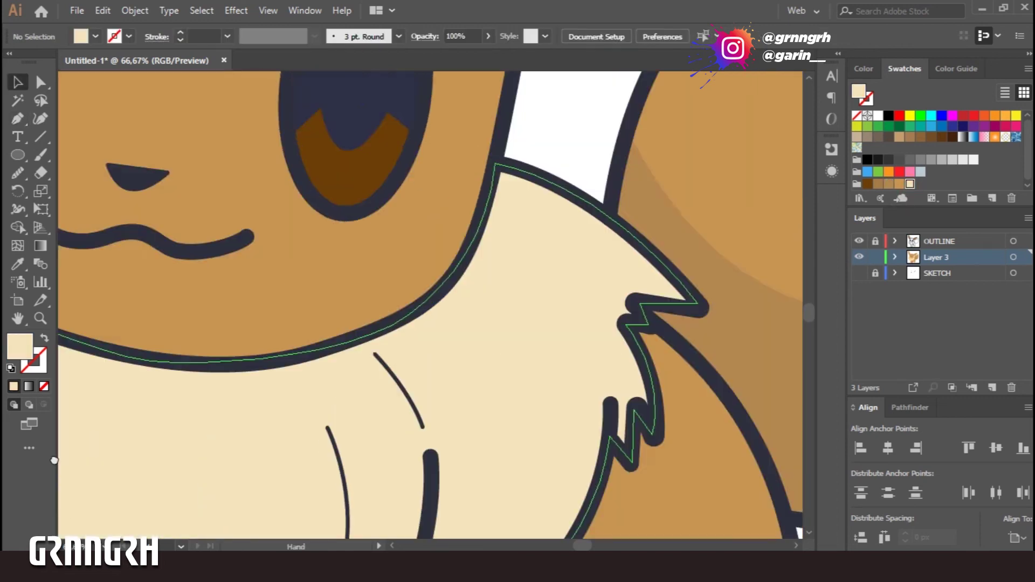
# Begin the tail-tip highlight path with a row of zigzag spikes using the Pen tool.
pyautogui.moveTo(701, 458)
pyautogui.mouseDown()
pyautogui.moveTo(530, 352)
pyautogui.moveTo(589, 477)
pyautogui.mouseUp()
pyautogui.press('p')
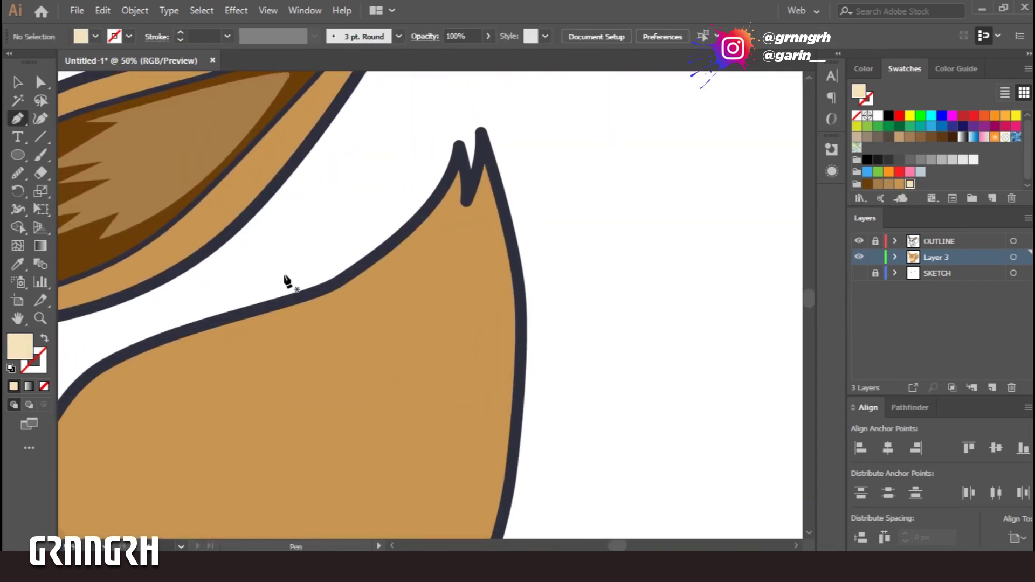
pyautogui.click(290, 275)
pyautogui.click(230, 335)
pyautogui.click(329, 305)
pyautogui.click(355, 330)
pyautogui.click(331, 368)
pyautogui.click(417, 313)
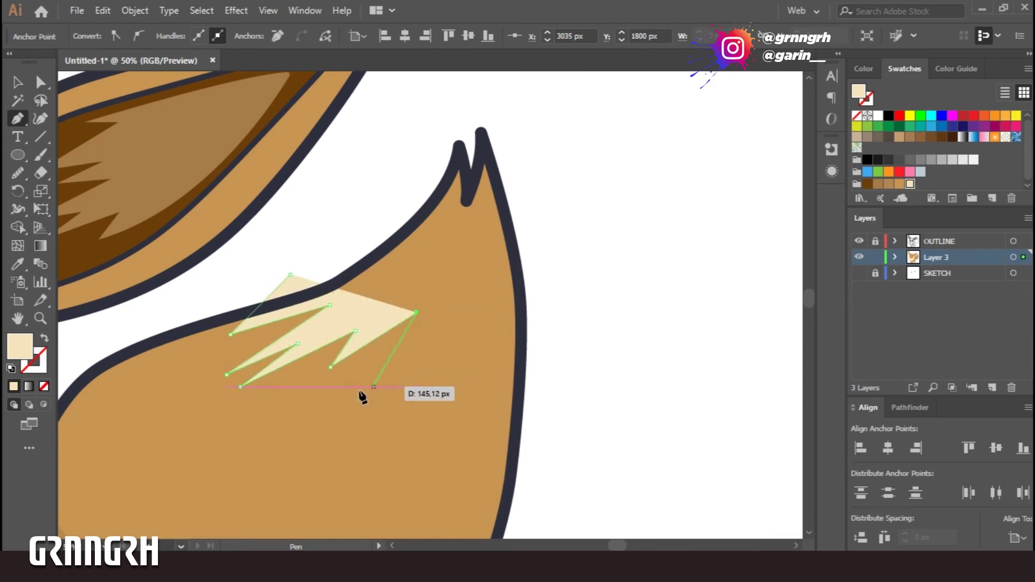
pyautogui.click(404, 358)
pyautogui.click(370, 420)
pyautogui.click(416, 378)
# Continue the spikes down the tail, extend past the outline around the tip, and close the shape.
pyautogui.scroll(-3, 474, 404)
pyautogui.click(439, 385)
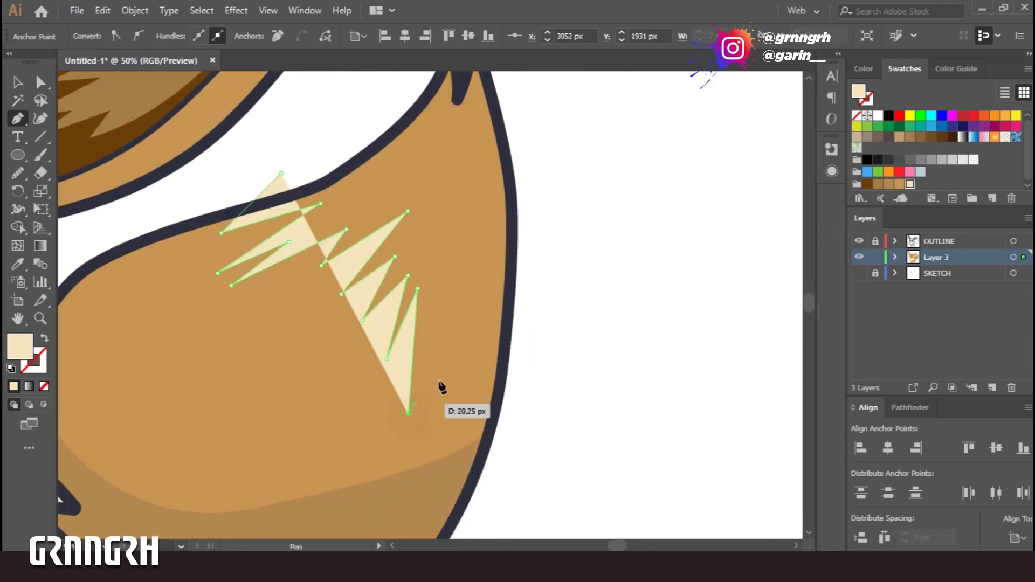
pyautogui.click(480, 341)
pyautogui.click(492, 415)
pyautogui.click(550, 213)
pyautogui.scroll(5, 549, 212)
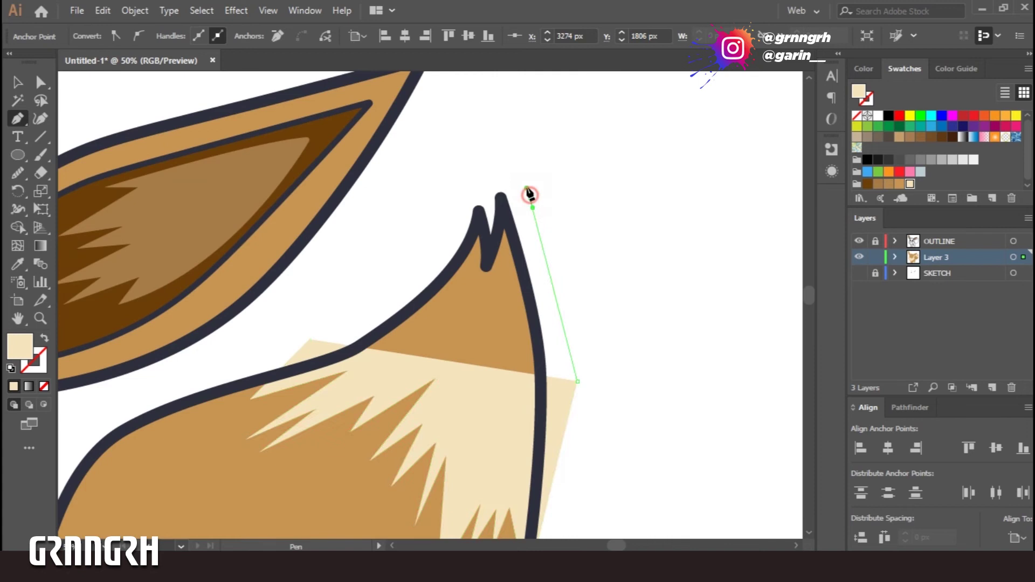
pyautogui.click(492, 161)
pyautogui.click(309, 340)
# Trim the cream highlight to the tail outline with Shape Builder, deleting the overflow.
pyautogui.press('v')
pyautogui.keyDown('shift'); pyautogui.click(225, 435); pyautogui.keyUp('shift')
pyautogui.hotkey('shift', 'm')
pyautogui.keyDown('alt'); pyautogui.click(560, 334); pyautogui.keyUp('alt')
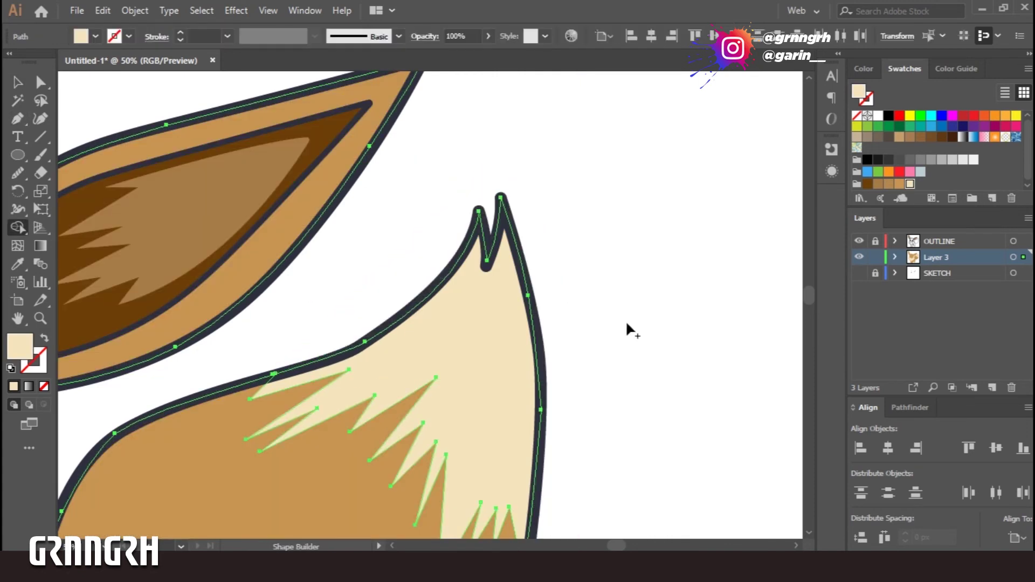
pyautogui.press('v')
pyautogui.click(653, 376)
pyautogui.scroll(-5, 664, 266)
pyautogui.click(515, 306)
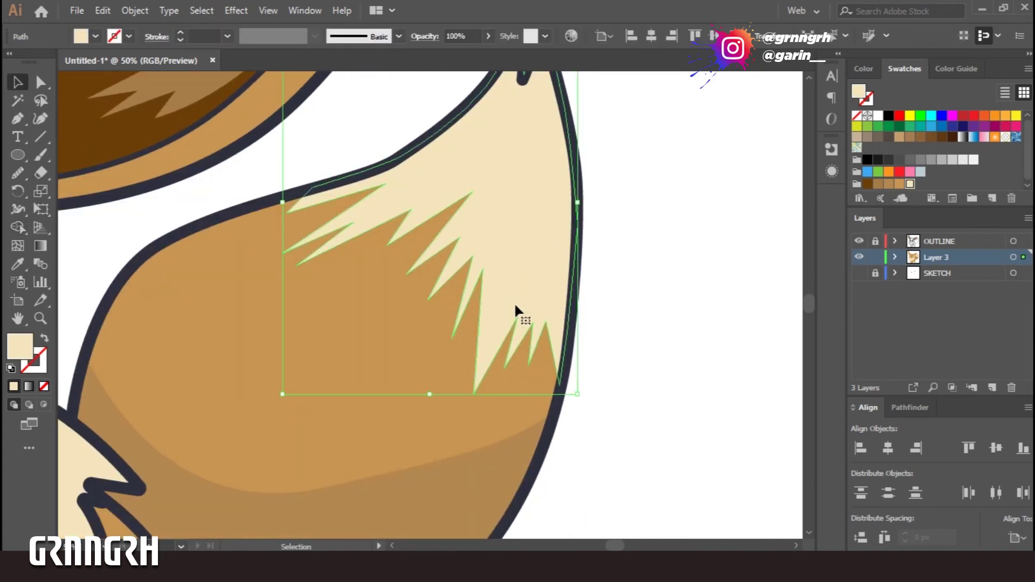
# Round the cream tail-tip spikes with a 3 px corner radius.
pyautogui.doubleClick(477, 380)
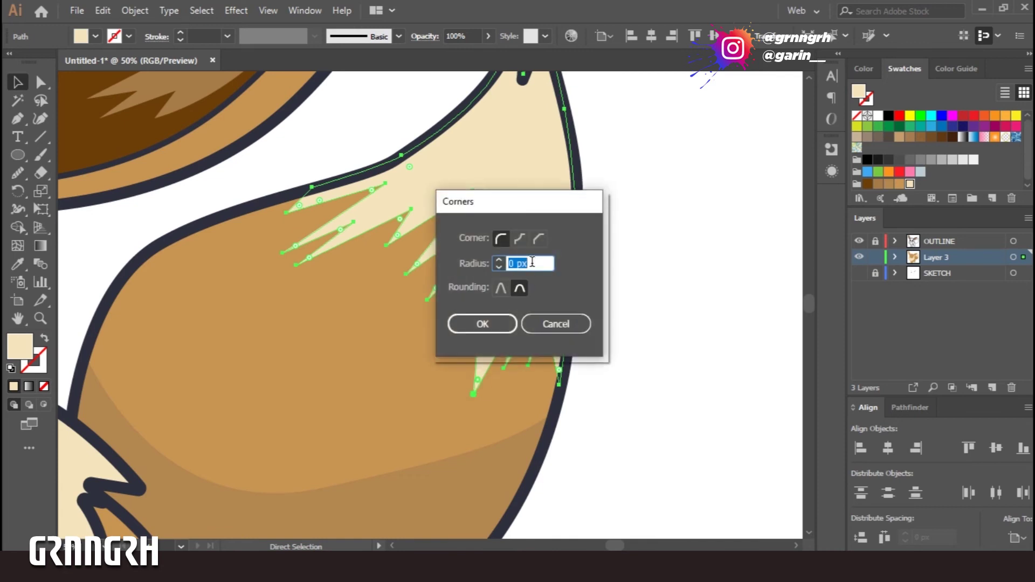
pyautogui.click(500, 323)
pyautogui.doubleClick(476, 380)
pyautogui.click(495, 324)
pyautogui.click(685, 351)
pyautogui.click(506, 369)
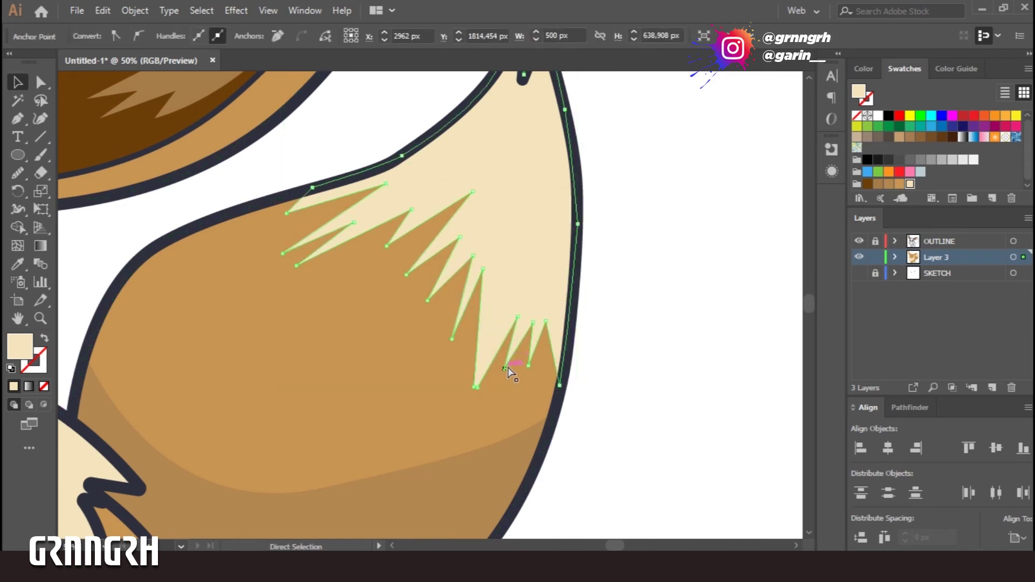
pyautogui.click(734, 349)
pyautogui.click(525, 320)
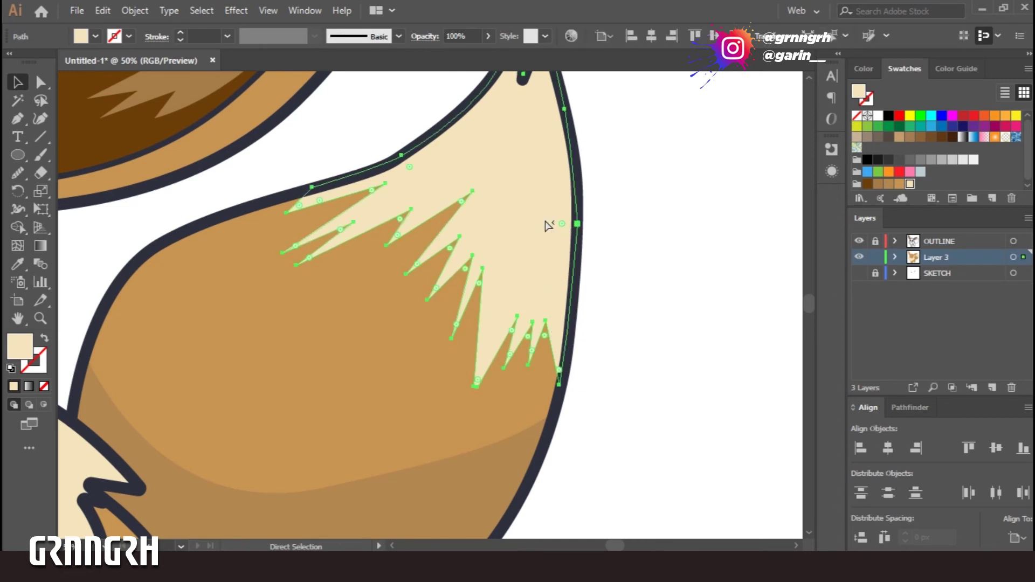
pyautogui.doubleClick(462, 205)
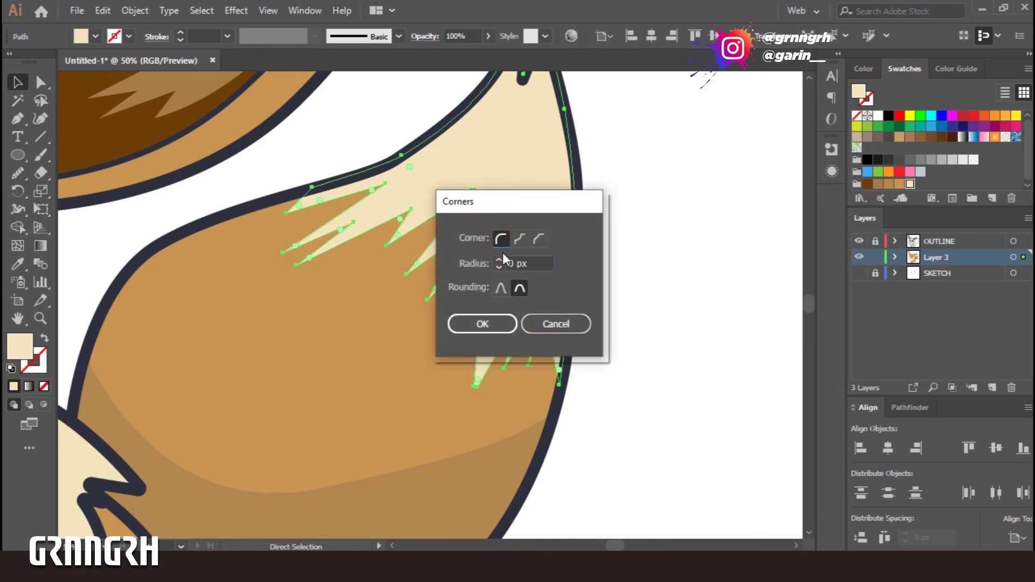
pyautogui.click(497, 324)
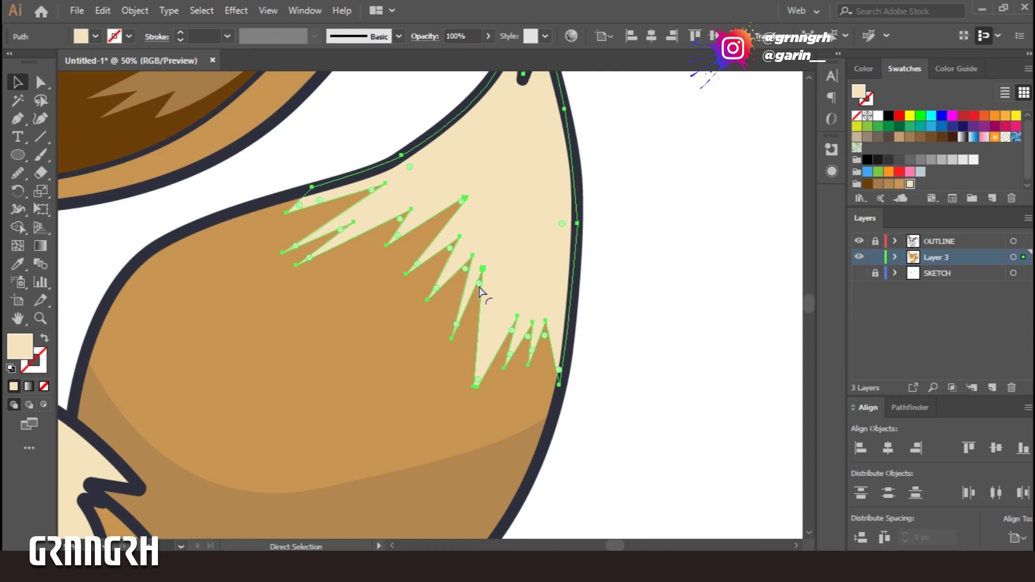
# Move the tail tip's upper-left anchor up and to the right, then view Eevee's face.
pyautogui.click(650, 283)
pyautogui.hotkey('ctrl', '-')
pyautogui.hotkey('ctrl', '-')
pyautogui.hotkey('ctrl', '-')
pyautogui.hotkey('ctrl', '+')
pyautogui.hotkey('ctrl', '+')
pyautogui.hotkey('ctrl', '+')
pyautogui.click(306, 212)
pyautogui.press('a')
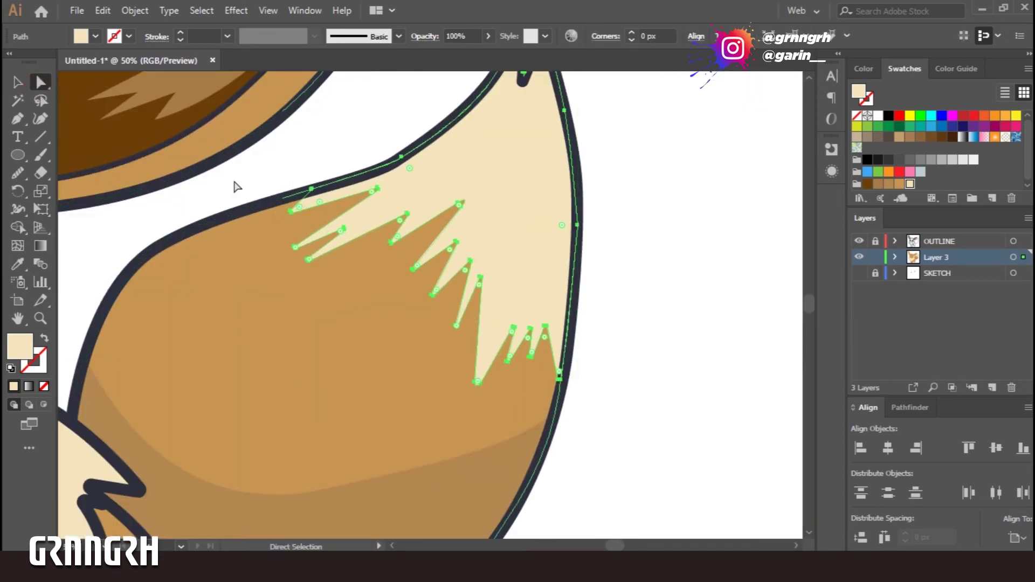
pyautogui.click(296, 220)
pyautogui.moveTo(296, 219); pyautogui.dragTo(331, 205)
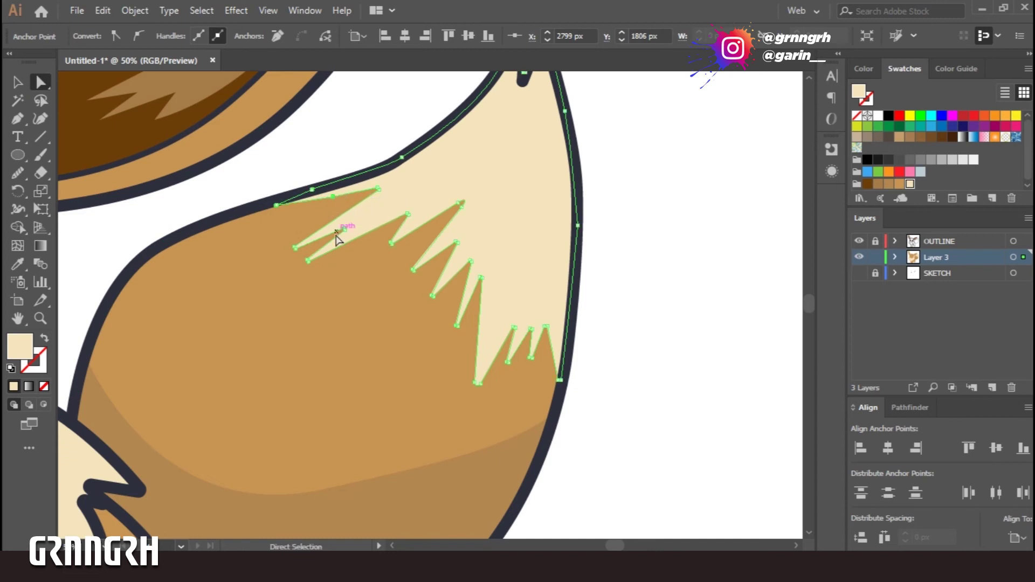
pyautogui.click(694, 300)
pyautogui.hotkey('ctrl', '-')
pyautogui.scroll(-3, 607, 238)
pyautogui.moveTo(608, 238); pyautogui.dragTo(623, 454)
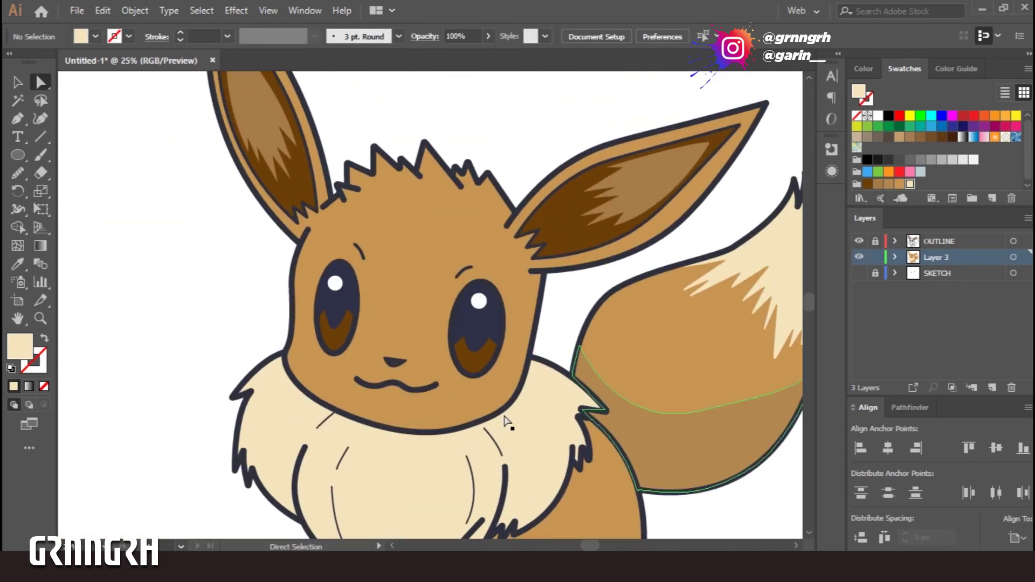
# Pen-draw a curved chin shadow shape between the cheeks and fill it brown.
pyautogui.press('p')
pyautogui.click(285, 354)
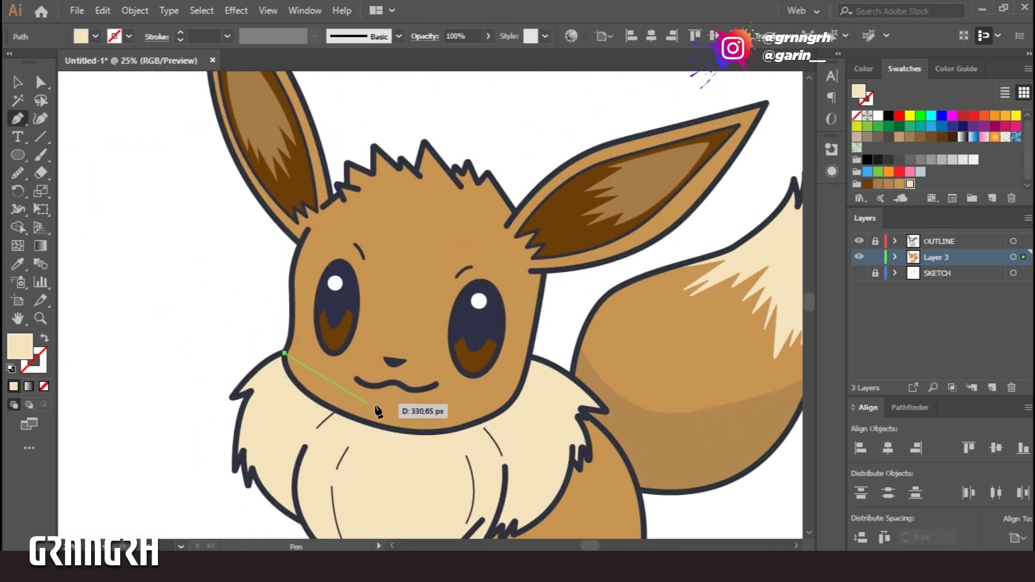
pyautogui.moveTo(492, 401); pyautogui.dragTo(487, 411)
pyautogui.moveTo(535, 329); pyautogui.dragTo(558, 280)
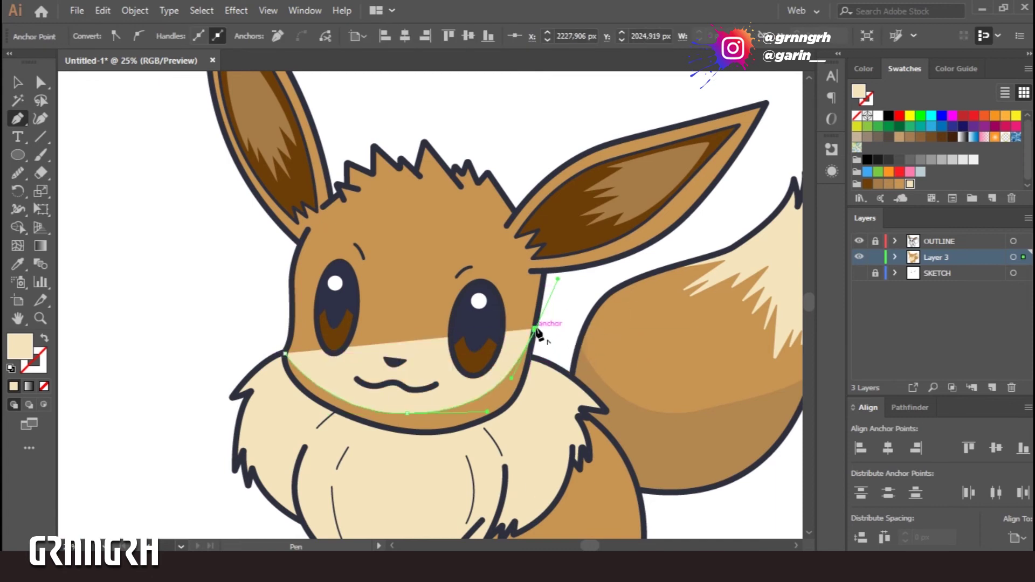
pyautogui.moveTo(326, 419); pyautogui.dragTo(326, 414)
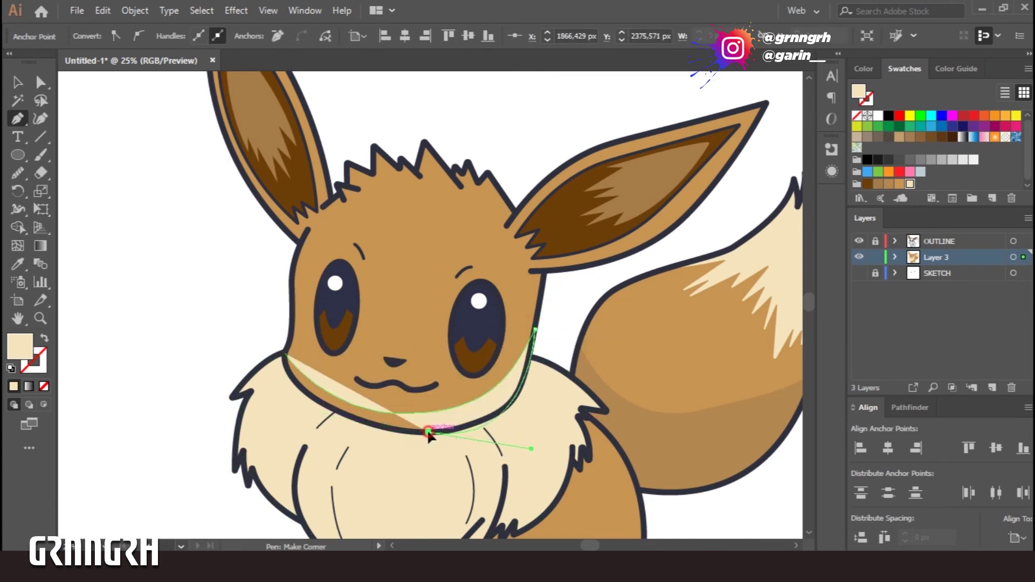
pyautogui.click(284, 355)
pyautogui.press('v')
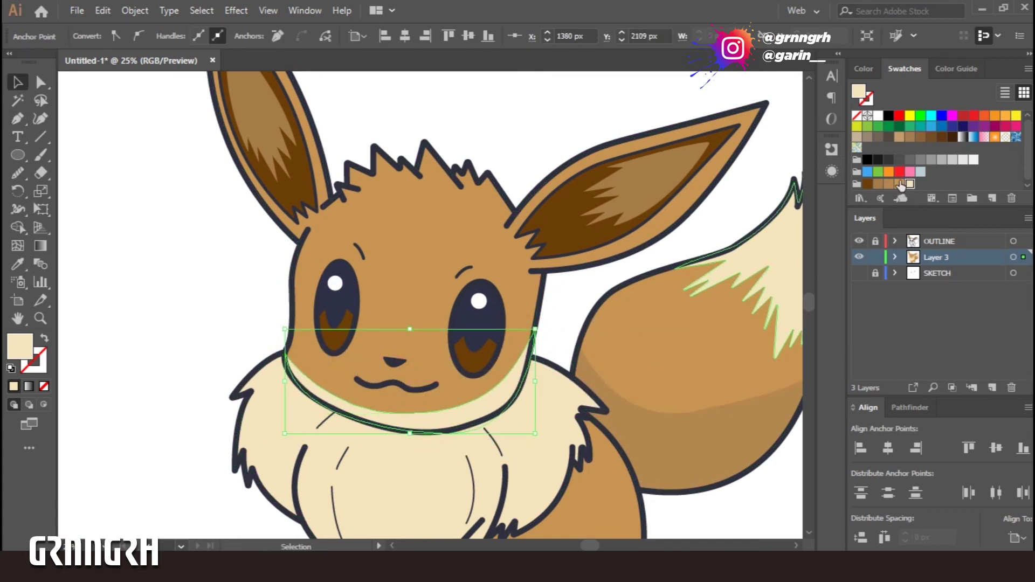
pyautogui.click(889, 184)
pyautogui.click(208, 315)
pyautogui.click(499, 404)
pyautogui.click(186, 302)
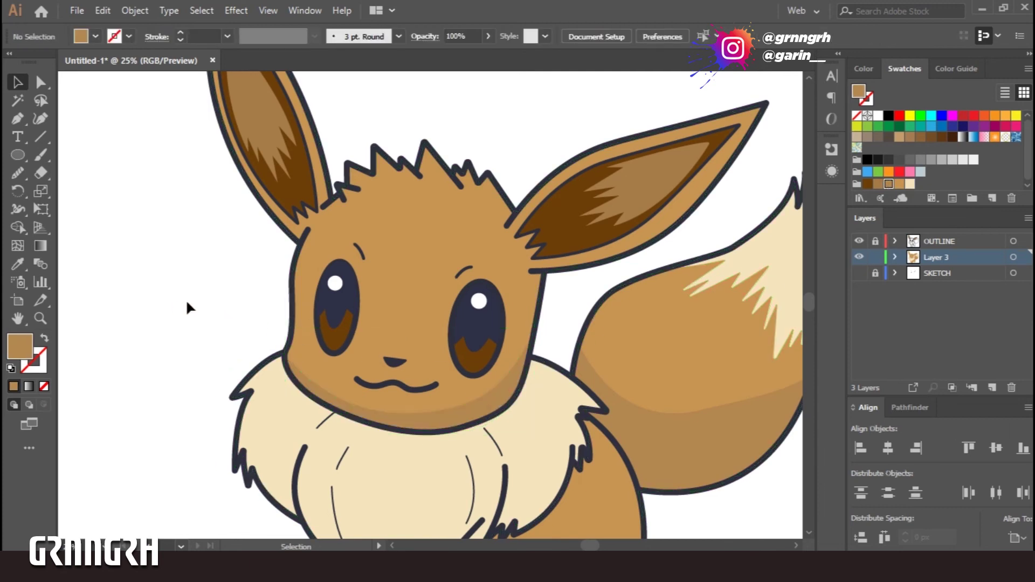
# With the tail's cream colour, trace a highlight path along the head's hair spikes.
pyautogui.click(781, 241)
pyautogui.press('p')
pyautogui.scroll(2, 520, 173)
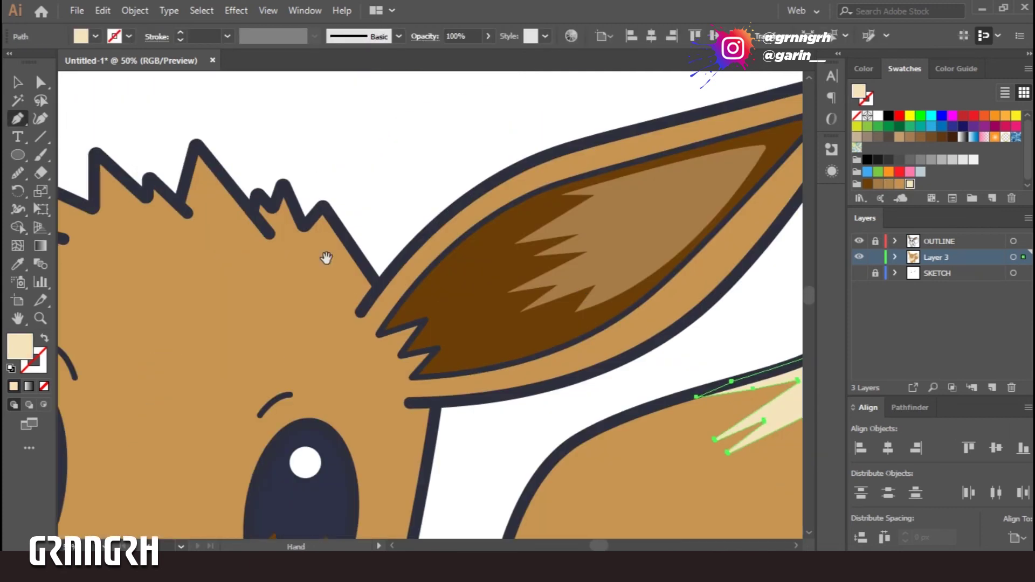
pyautogui.click(279, 178)
pyautogui.click(289, 155)
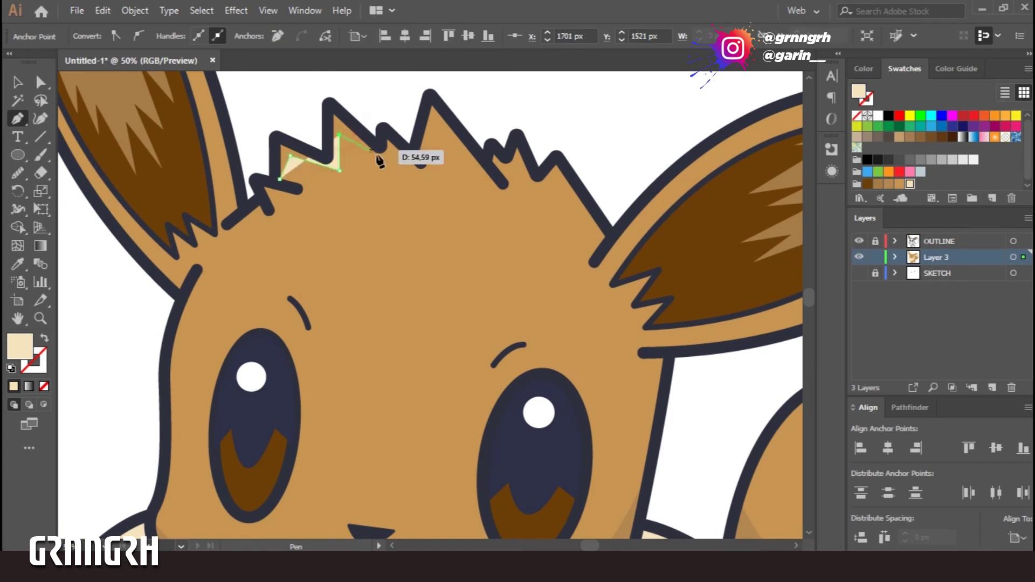
pyautogui.click(421, 179)
pyautogui.click(431, 120)
pyautogui.click(488, 175)
pyautogui.click(515, 204)
pyautogui.click(518, 164)
# Close the cream tuft shape over the head top and send it behind the brown head fill.
pyautogui.click(539, 194)
pyautogui.click(555, 179)
pyautogui.click(598, 209)
pyautogui.scroll(1, 608, 214)
pyautogui.click(571, 144)
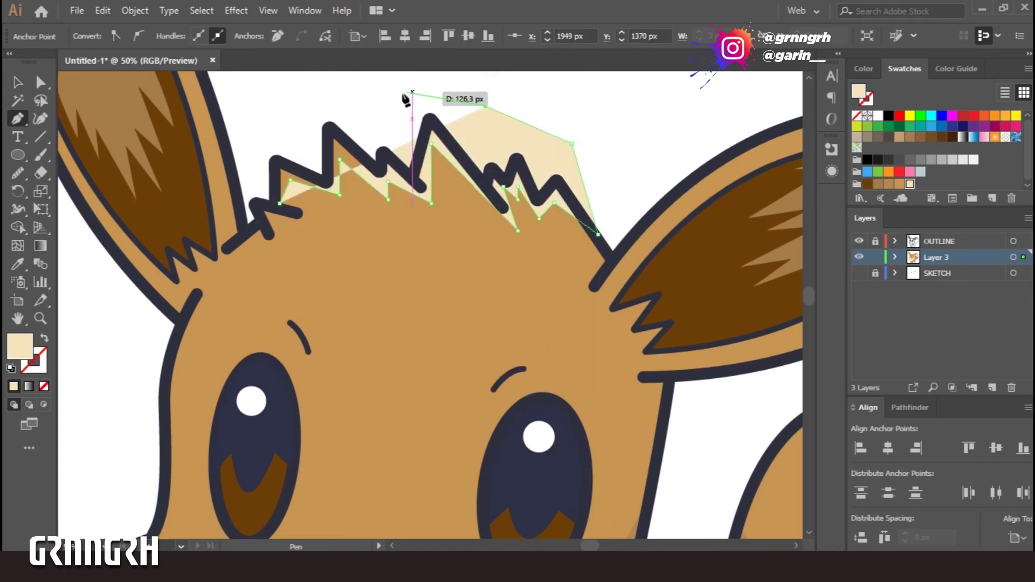
pyautogui.click(486, 106)
pyautogui.press('v')
pyautogui.click(426, 299)
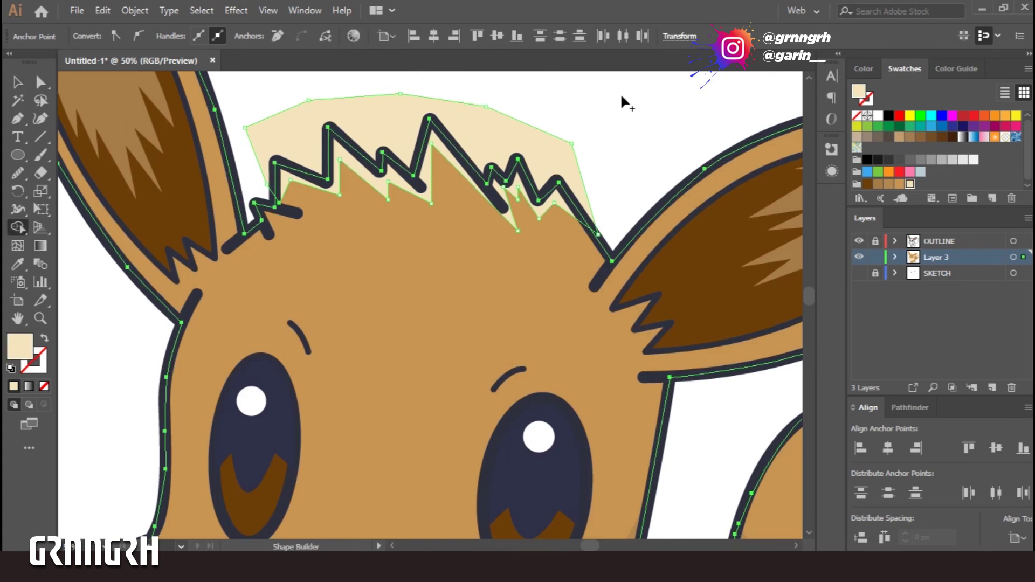
pyautogui.hotkey('ctrl', 'shift', ']')
pyautogui.click(580, 159)
# Check the cream hair highlight, then select the inner right and left ear zigzag paths.
pyautogui.click(516, 231)
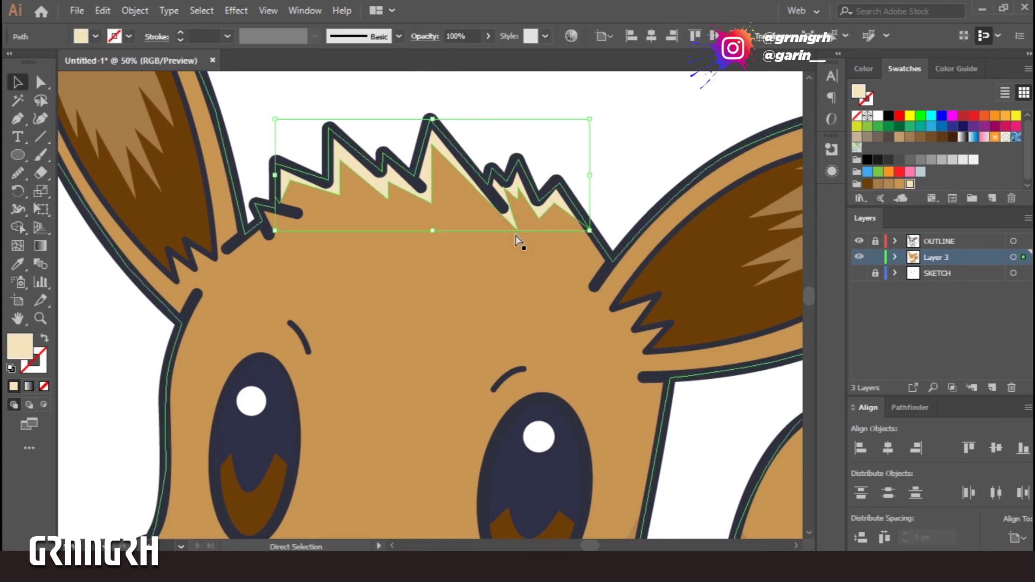
pyautogui.click(605, 147)
pyautogui.hotkey('ctrl', '-')
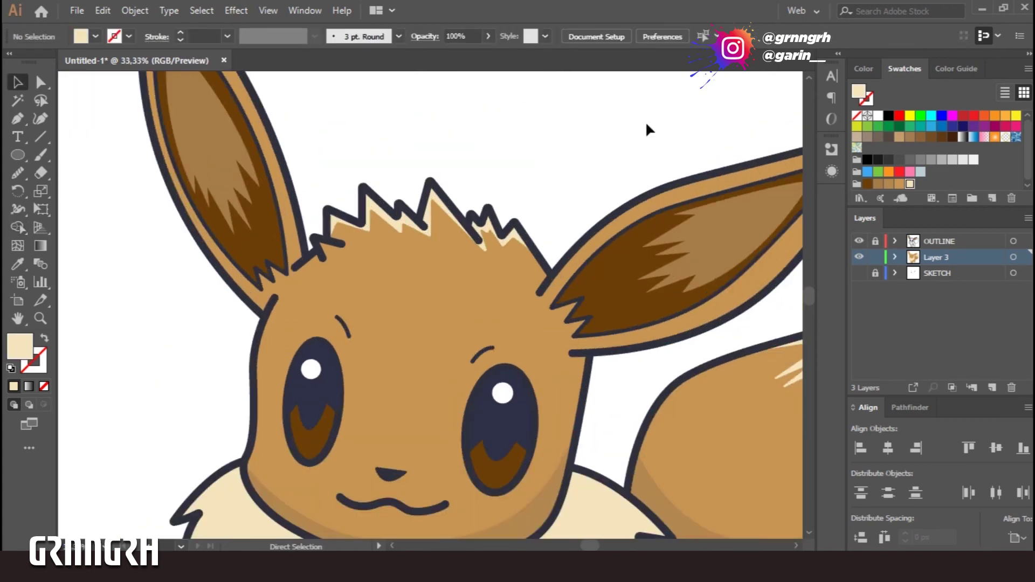
pyautogui.click(685, 290)
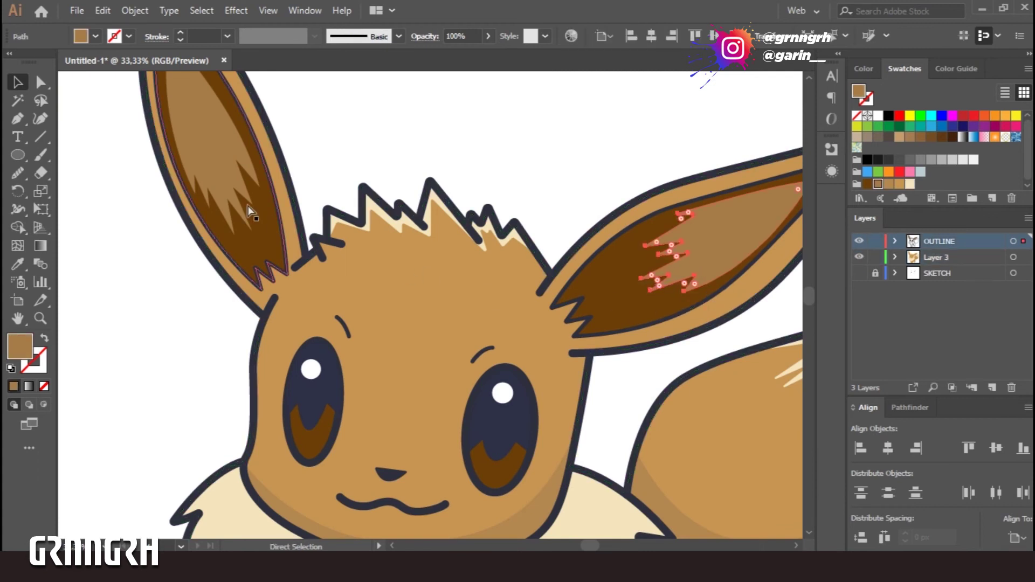
pyautogui.click(249, 229)
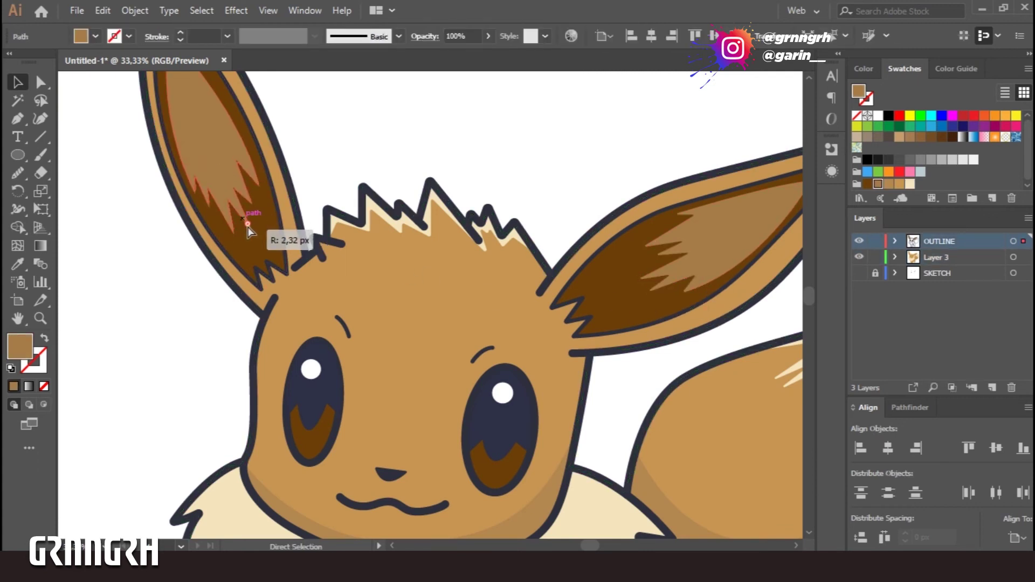
pyautogui.click(414, 164)
pyautogui.moveTo(252, 234); pyautogui.dragTo(209, 156)
pyautogui.click(245, 221)
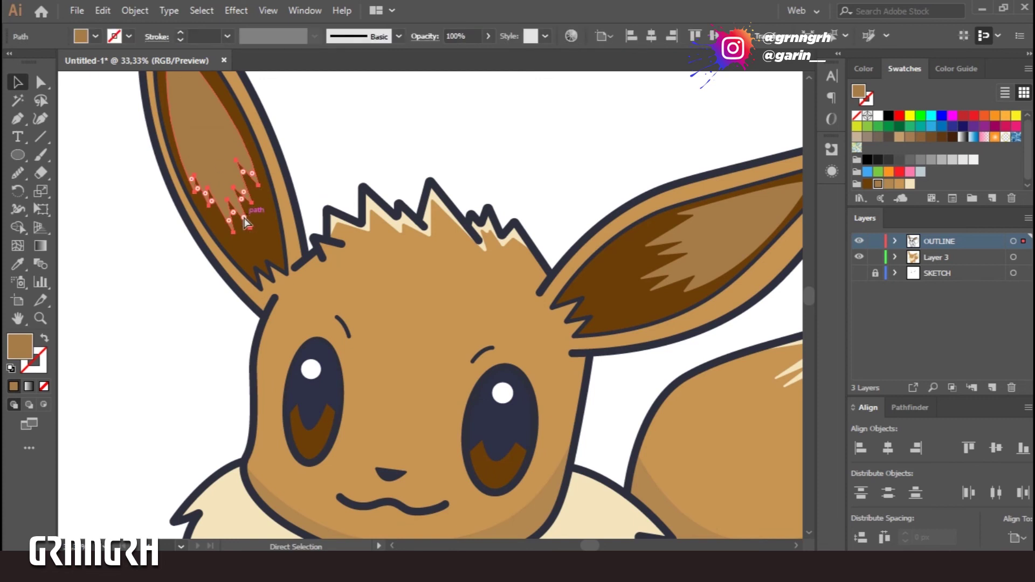
# Lock the OUTLINE layer and make Layer 3 the active layer.
pyautogui.hotkey('ctrl', '2')
pyautogui.press('v')
pyautogui.scroll(-3, 536, 254)
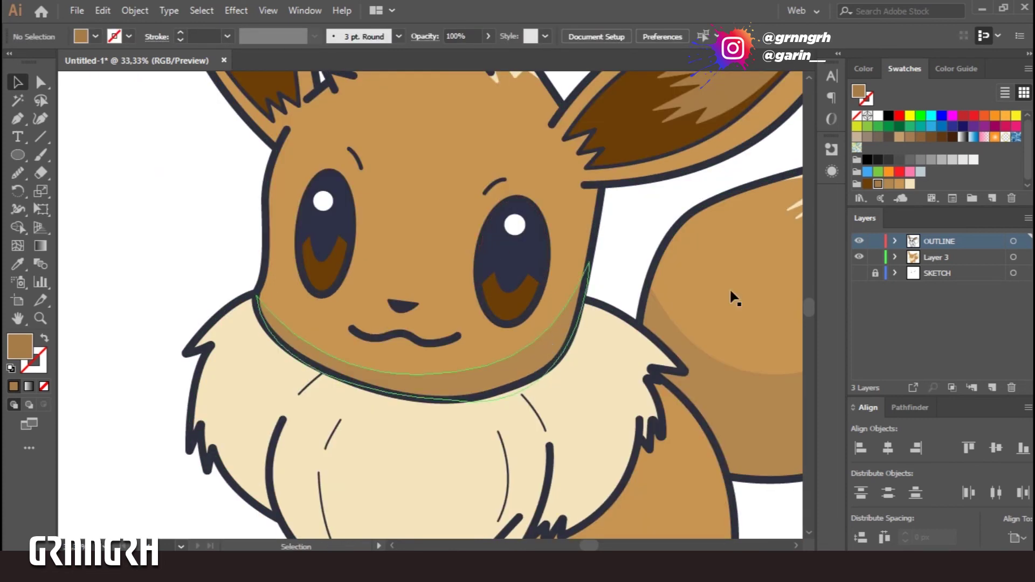
pyautogui.scroll(-5, 624, 345)
pyautogui.scroll(-1, 539, 302)
pyautogui.scroll(1, 531, 277)
pyautogui.scroll(1, 517, 269)
pyautogui.press('p')
pyautogui.click(1013, 257)
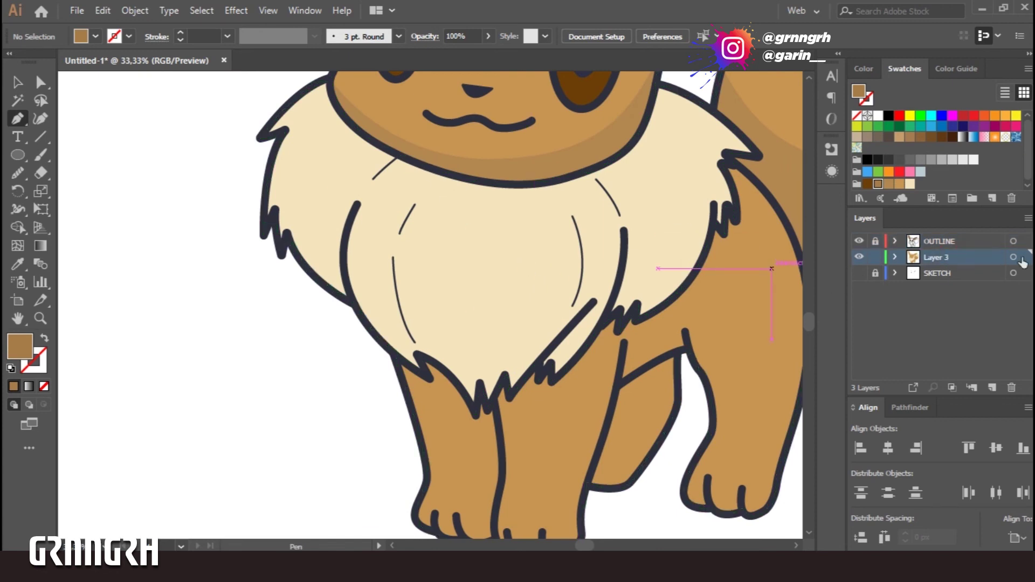
# On Layer 3, pen-trace a shading path from the chest top along the ruff's tufts.
pyautogui.hotkey('ctrl', 'shift', 'a')
pyautogui.click(456, 176)
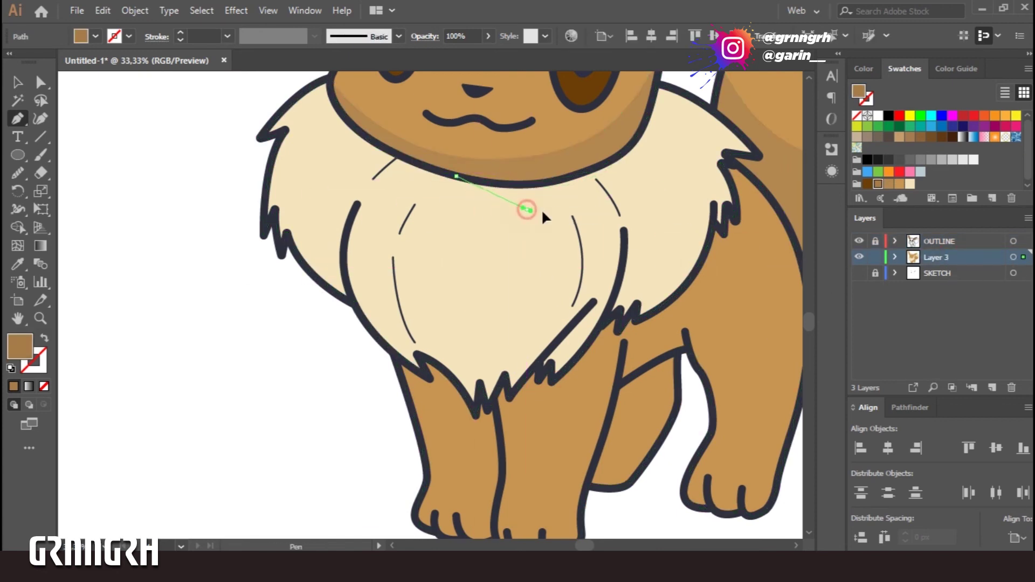
pyautogui.moveTo(525, 209); pyautogui.dragTo(546, 211)
pyautogui.click(552, 306)
pyautogui.click(514, 339)
pyautogui.click(503, 317)
pyautogui.click(497, 349)
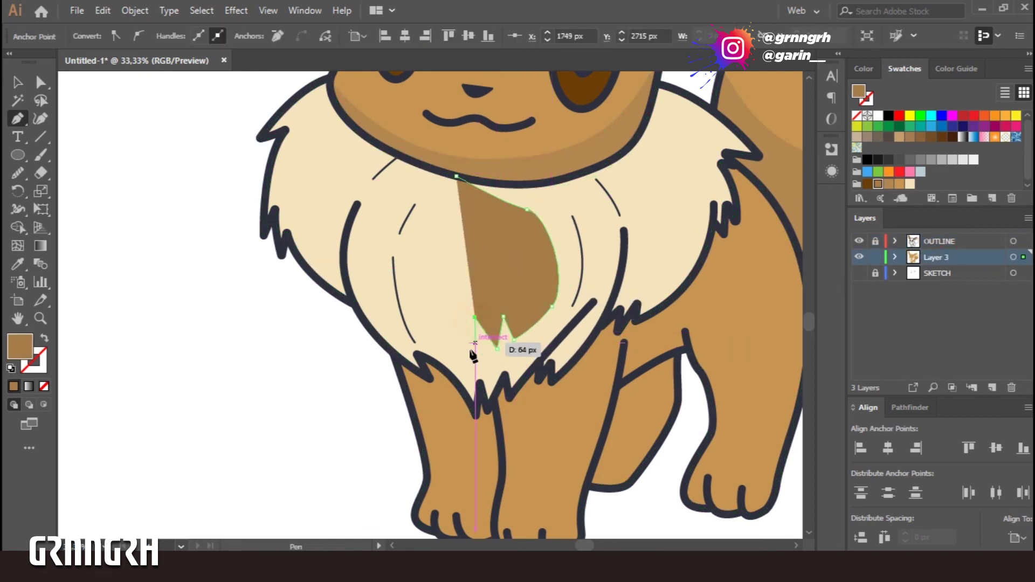
pyautogui.click(421, 300)
pyautogui.click(395, 283)
pyautogui.click(352, 248)
pyautogui.click(358, 274)
# Extend the shading shape past the ruff's left edge and close it.
pyautogui.moveTo(354, 293); pyautogui.dragTo(338, 285)
pyautogui.moveTo(290, 205); pyautogui.dragTo(284, 229)
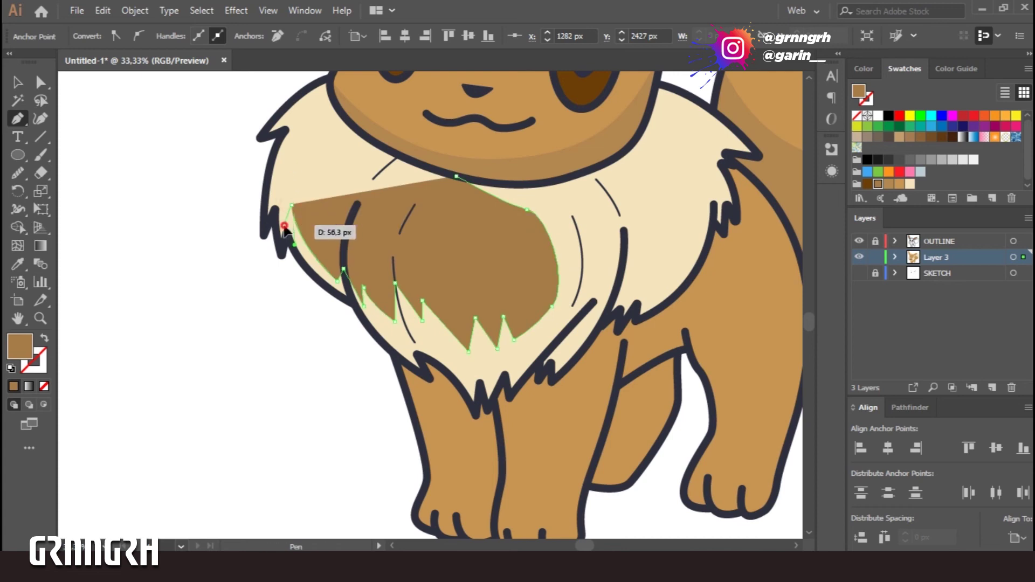
pyautogui.click(274, 180)
pyautogui.click(247, 220)
pyautogui.click(284, 308)
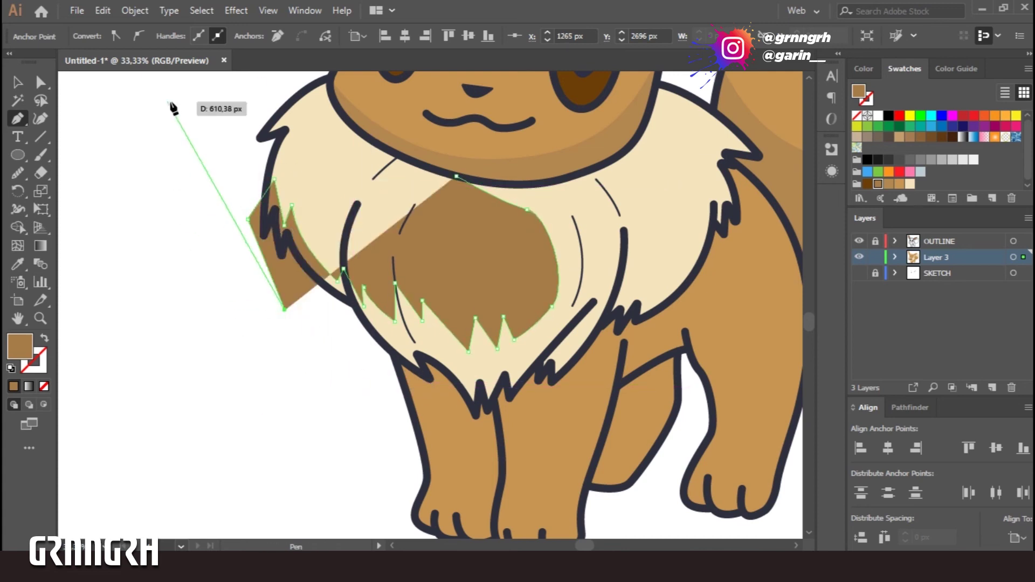
pyautogui.scroll(3, 172, 108)
pyautogui.click(163, 250)
pyautogui.click(221, 148)
# Use Shape Builder to delete the shading outside the fur outline.
pyautogui.click(436, 269)
pyautogui.press('v')
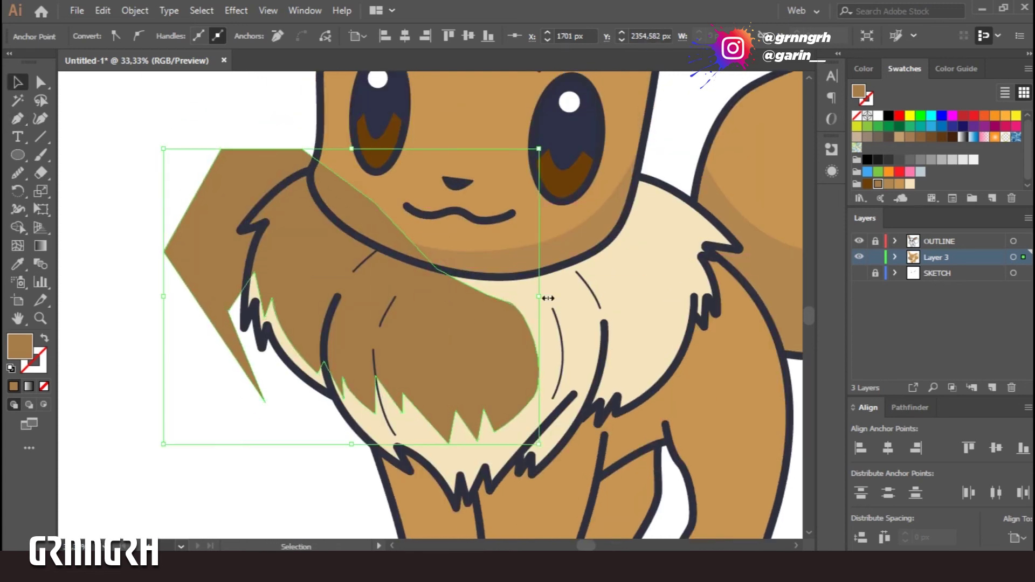
pyautogui.keyDown('shift'); pyautogui.click(351, 286); pyautogui.keyUp('shift')
pyautogui.hotkey('shift', 'm')
pyautogui.keyDown('alt'); pyautogui.click(197, 247); pyautogui.keyUp('alt')
pyautogui.press('v')
# Make the chest ruff fill slightly pinker using the colour sliders.
pyautogui.click(467, 336)
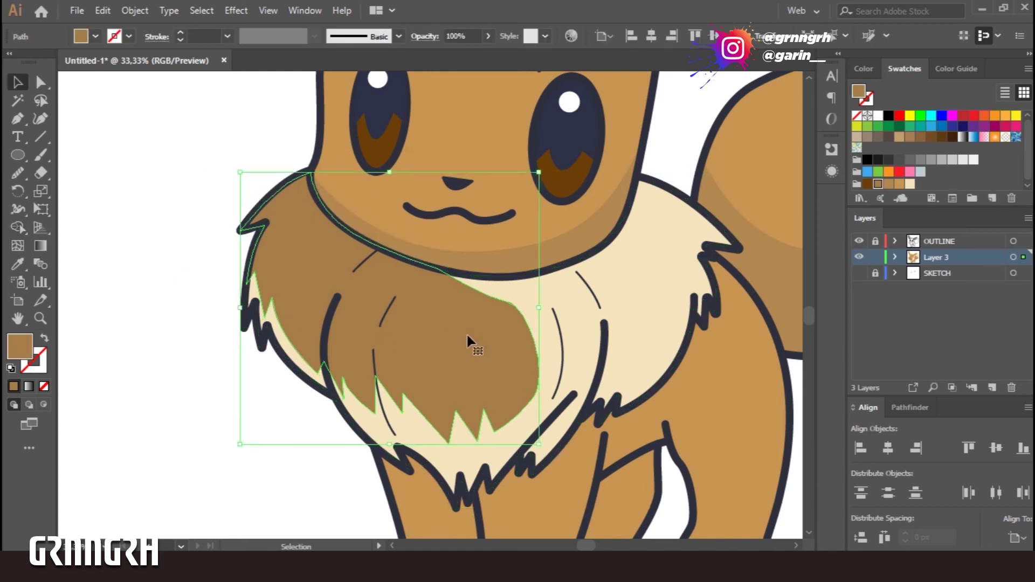
pyautogui.keyDown('shift'); pyautogui.click(644, 282); pyautogui.keyUp('shift')
pyautogui.click(864, 69)
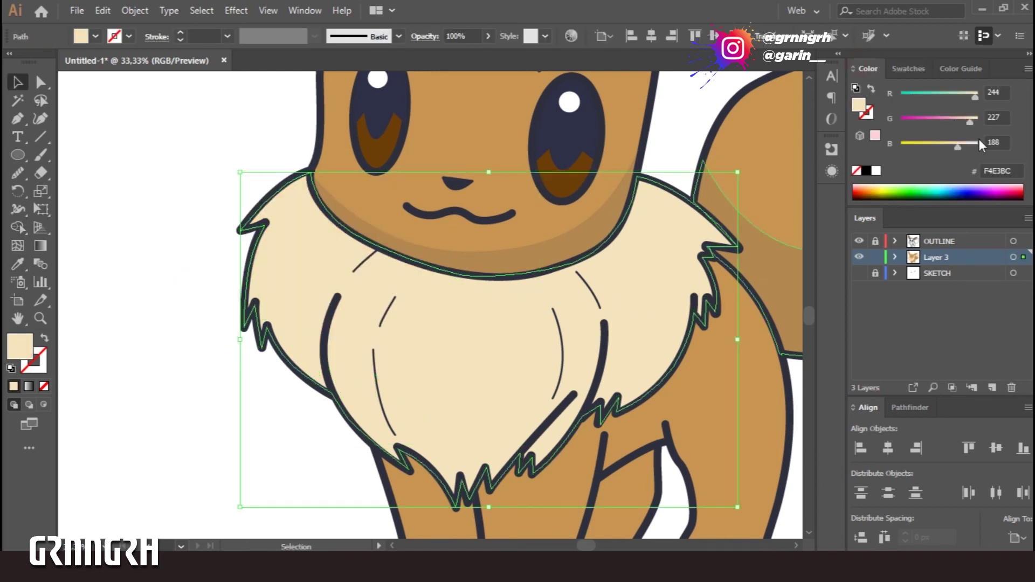
pyautogui.moveTo(969, 123); pyautogui.dragTo(972, 98)
# Pen-draw a zigzag highlight path across the chest ruff, filled white.
pyautogui.hotkey('ctrl', 'shift', 'a')
pyautogui.moveTo(462, 353)
pyautogui.mouseDown()
pyautogui.moveTo(389, 263)
pyautogui.moveTo(376, 308)
pyautogui.mouseUp()
pyautogui.press('p')
pyautogui.moveTo(195, 194); pyautogui.dragTo(211, 182)
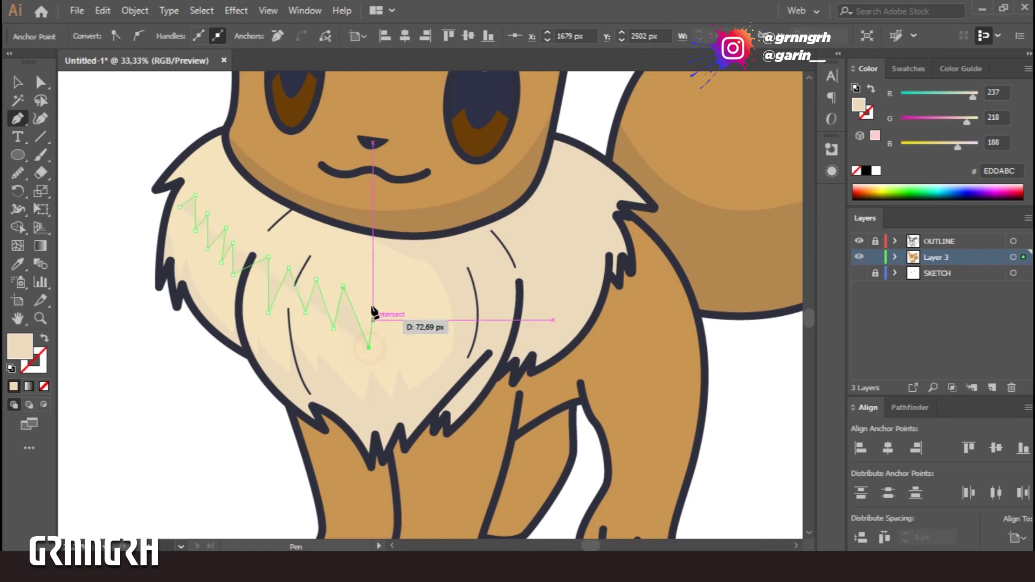
pyautogui.click(44, 338)
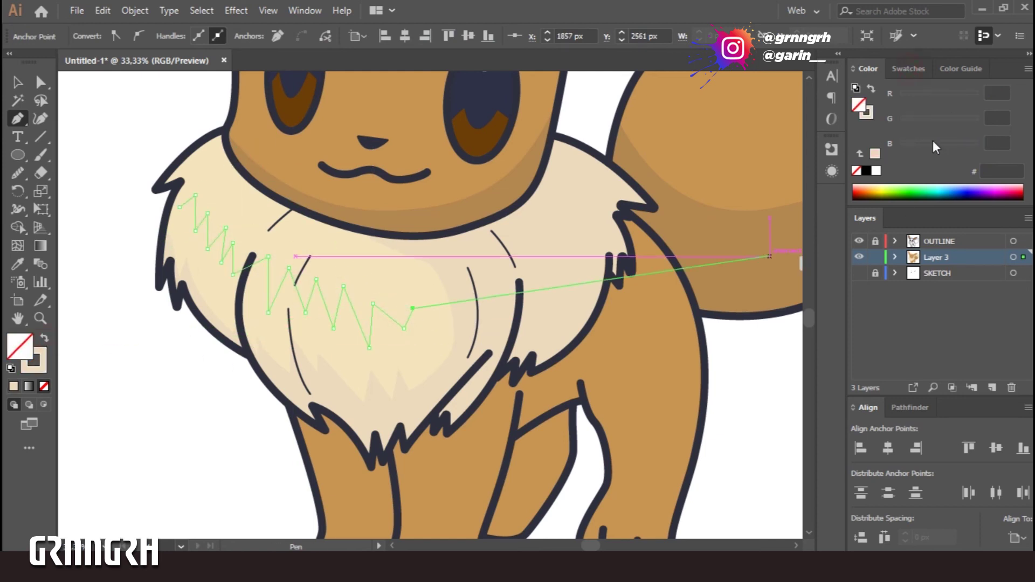
pyautogui.click(904, 68)
pyautogui.click(909, 184)
pyautogui.click(880, 120)
pyautogui.click(45, 386)
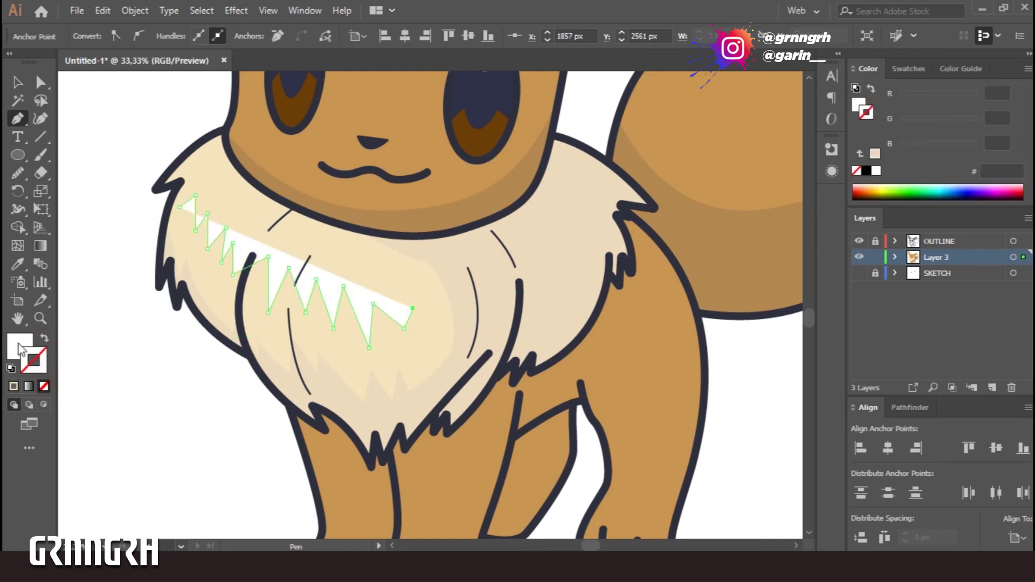
# Turn the zigzag into a white line with a 10 pt stroke.
pyautogui.press('v')
pyautogui.click(44, 338)
pyautogui.click(71, 102)
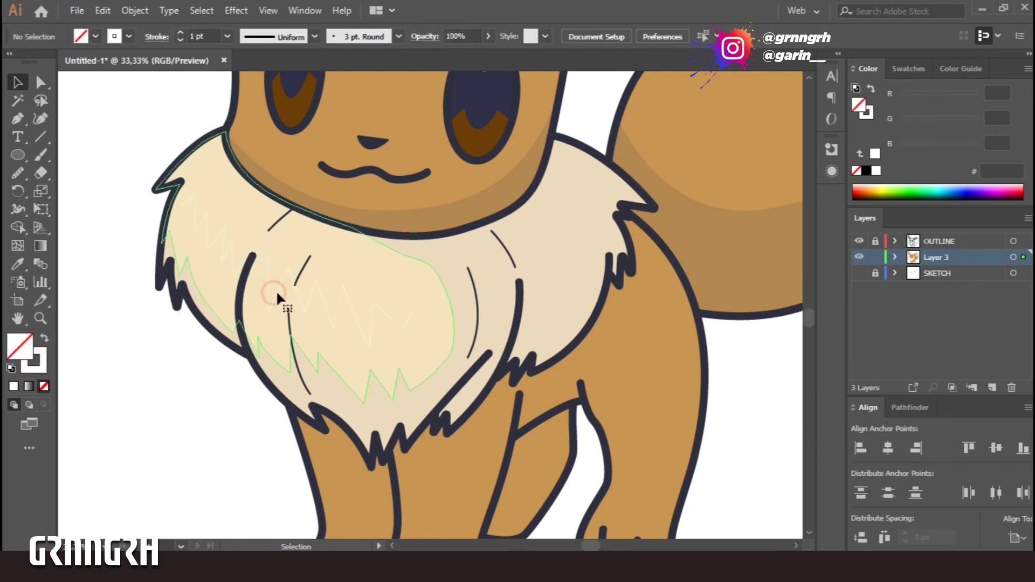
pyautogui.click(279, 277)
pyautogui.click(227, 36)
pyautogui.click(237, 264)
pyautogui.click(156, 36)
pyautogui.click(69, 194)
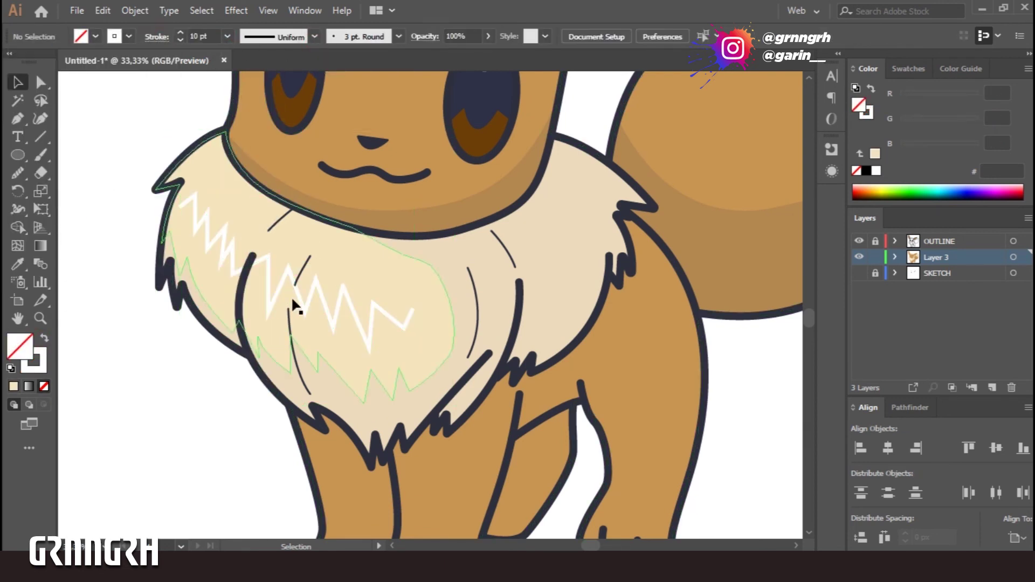
pyautogui.click(276, 294)
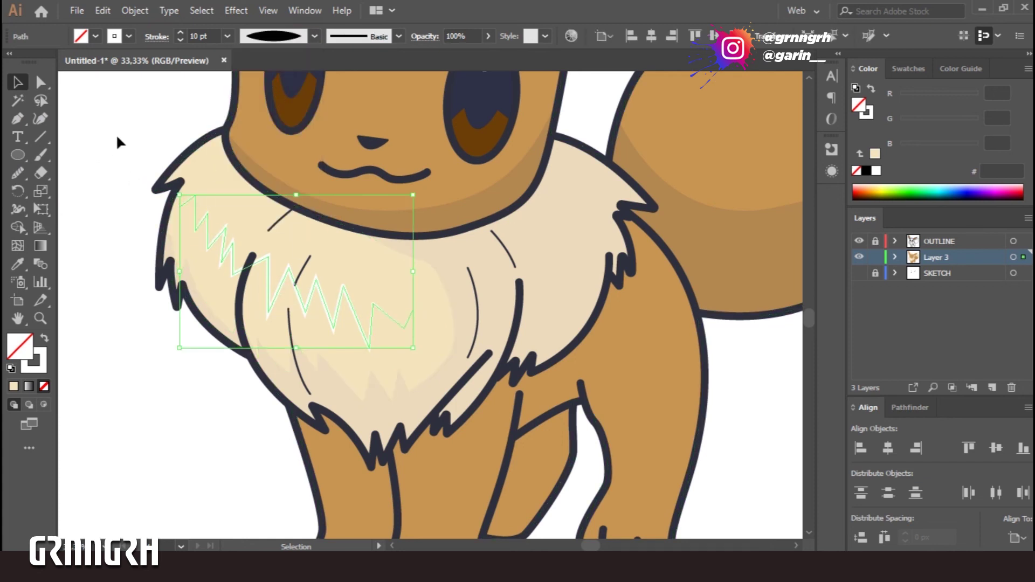
pyautogui.click(156, 36)
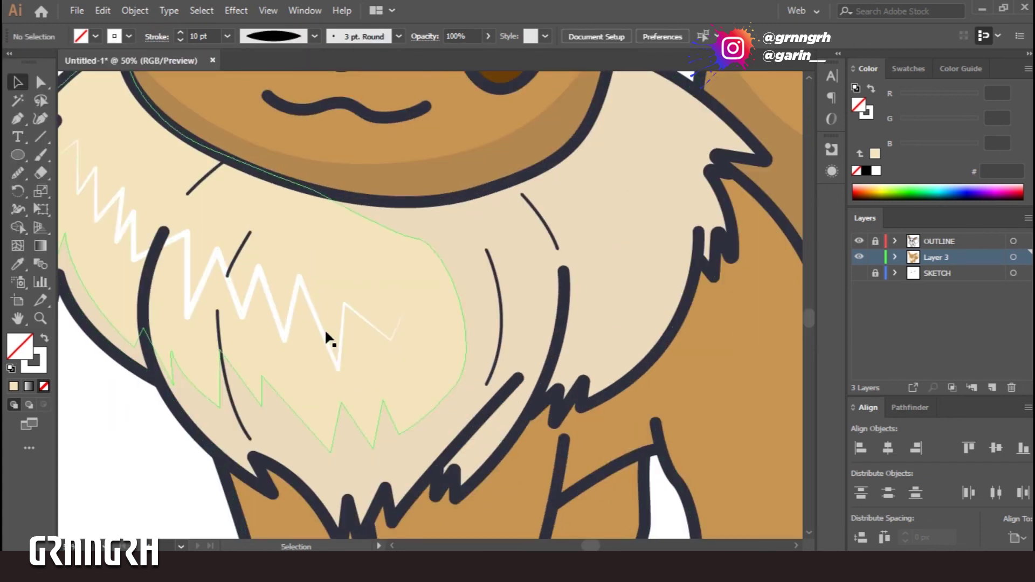
# Swap the zigzag's fill and stroke, tint it pinker, then refill it with white.
pyautogui.click(326, 337)
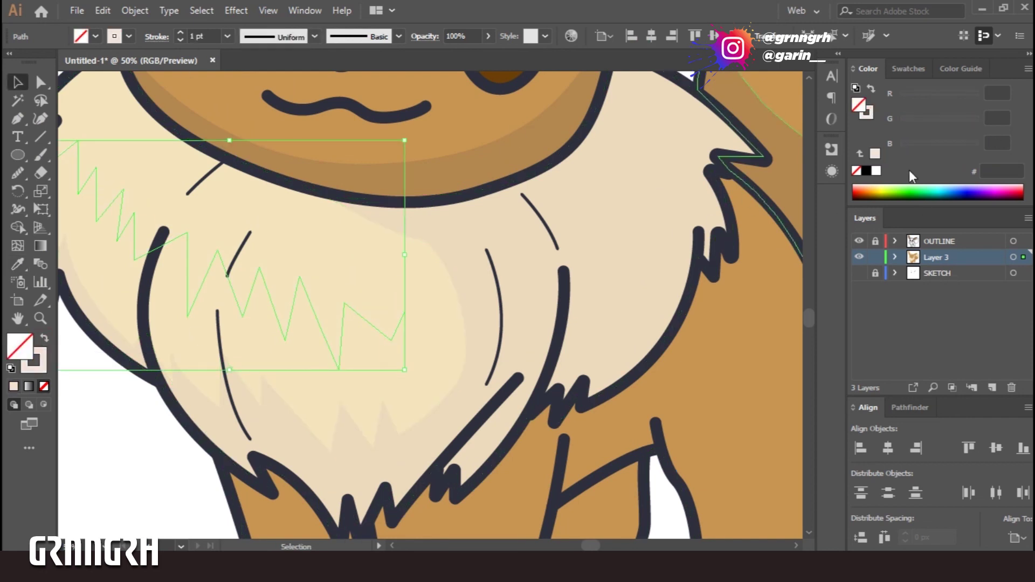
pyautogui.click(905, 69)
pyautogui.click(867, 69)
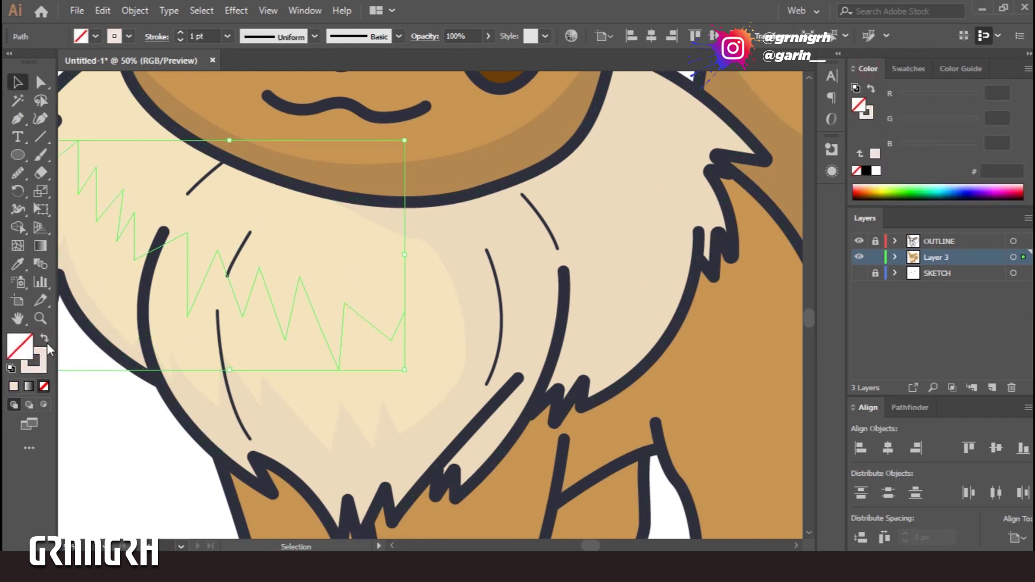
pyautogui.hotkey('shift', 'x')
pyautogui.moveTo(970, 122); pyautogui.dragTo(980, 115)
pyautogui.click(908, 68)
pyautogui.click(878, 116)
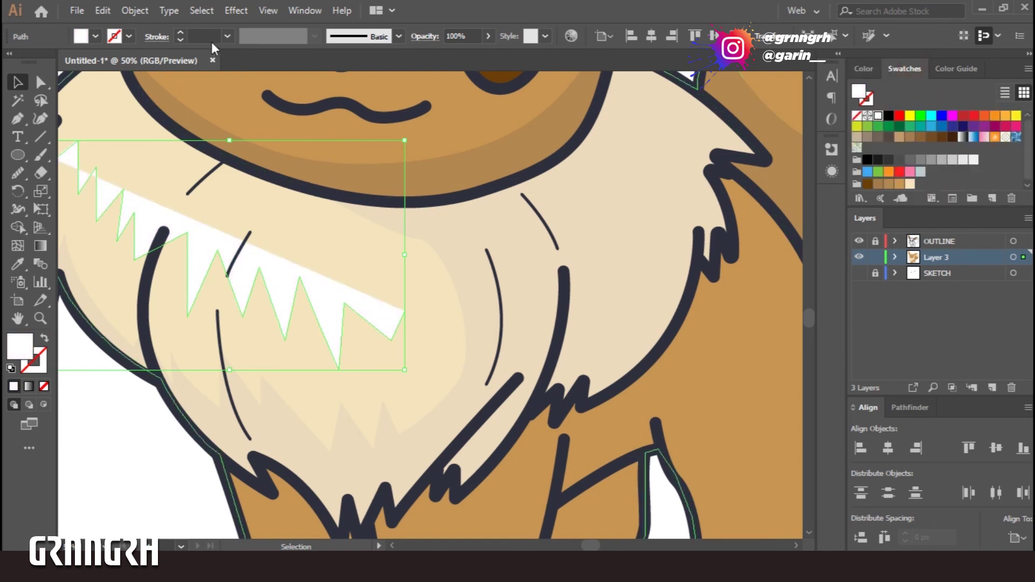
# Make the zigzag a 20 pt white stroke at 35% opacity, then deselect.
pyautogui.click(44, 338)
pyautogui.click(227, 36)
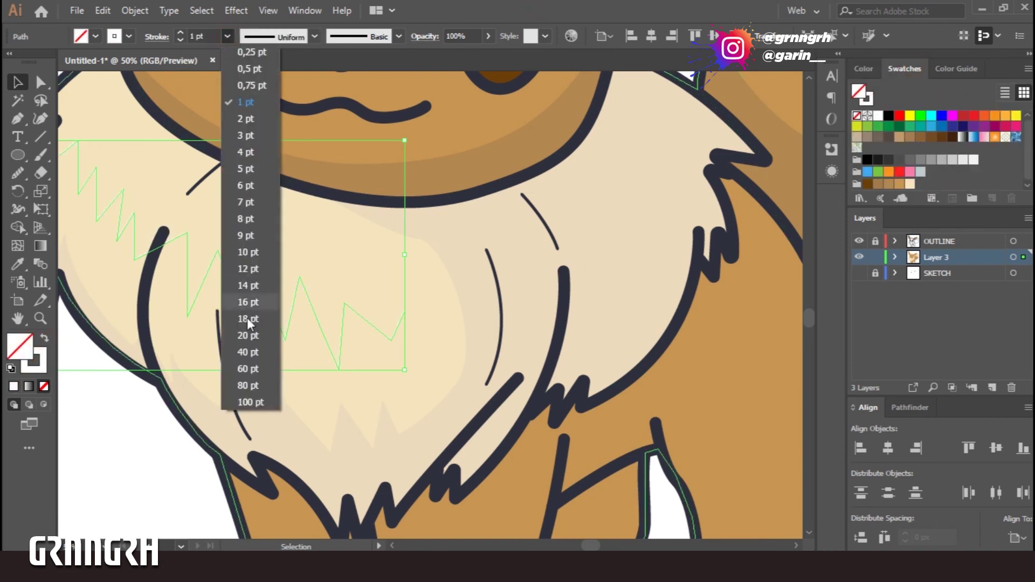
pyautogui.click(250, 262)
pyautogui.click(488, 36)
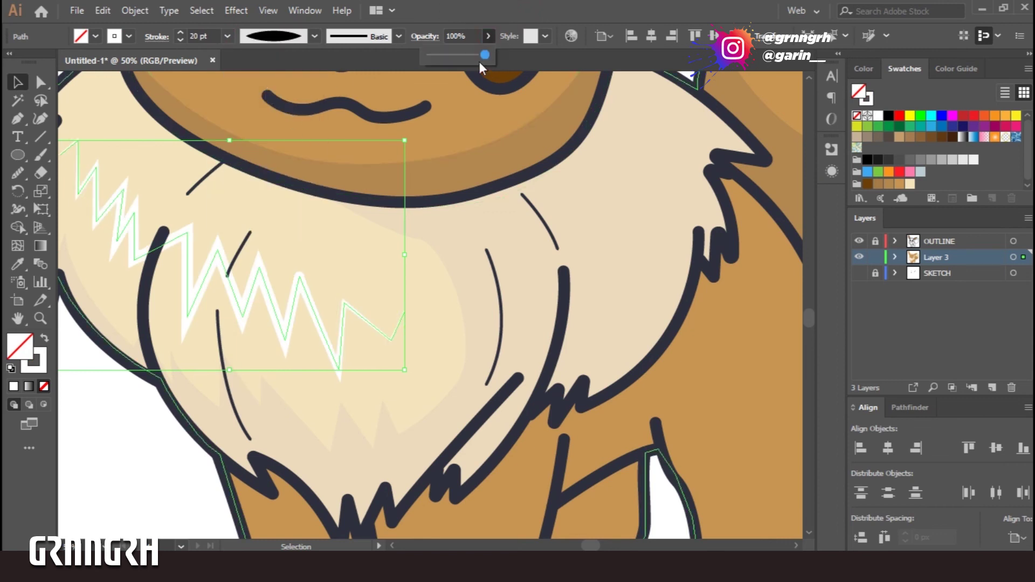
pyautogui.moveTo(488, 62); pyautogui.dragTo(452, 62)
pyautogui.click(159, 467)
pyautogui.hotkey('ctrl', '0')
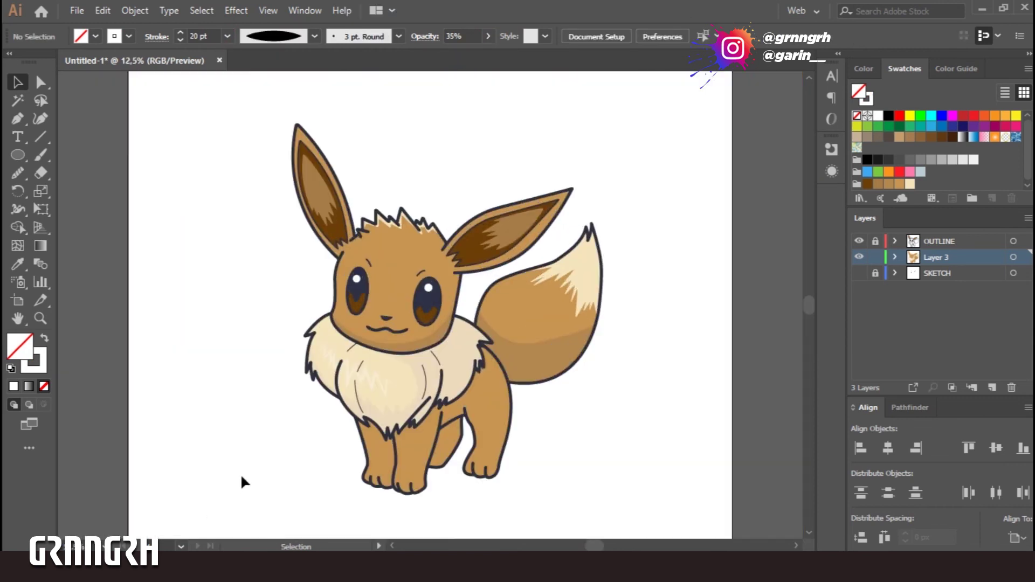
# Pen a closed path curving across the front and back legs and enclosing the lower legs.
pyautogui.scroll(3, 323, 323)
pyautogui.scroll(-2, 423, 169)
pyautogui.scroll(-2, 381, 252)
pyautogui.scroll(-2, 382, 252)
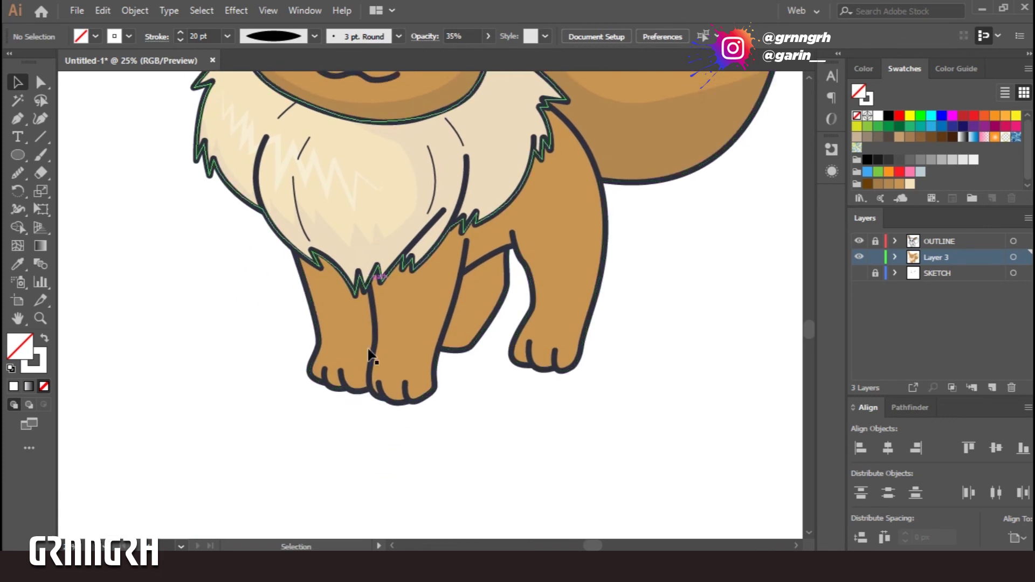
pyautogui.press('p')
pyautogui.click(314, 315)
pyautogui.moveTo(375, 321); pyautogui.dragTo(381, 338)
pyautogui.click(463, 275)
pyautogui.moveTo(515, 247); pyautogui.dragTo(525, 253)
pyautogui.moveTo(531, 299); pyautogui.dragTo(612, 284)
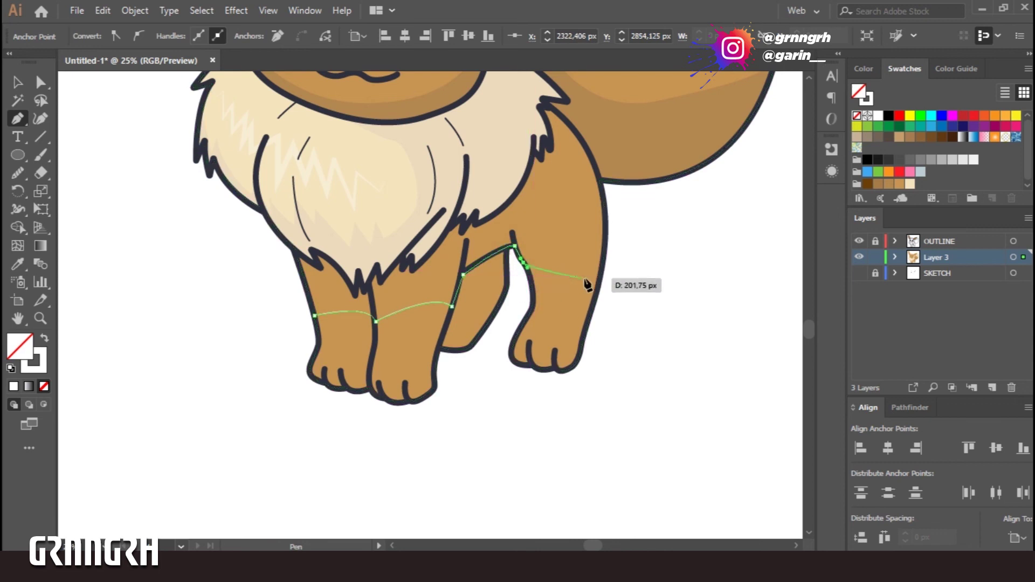
pyautogui.click(397, 459)
pyautogui.moveTo(256, 410); pyautogui.dragTo(264, 368)
pyautogui.click(314, 316)
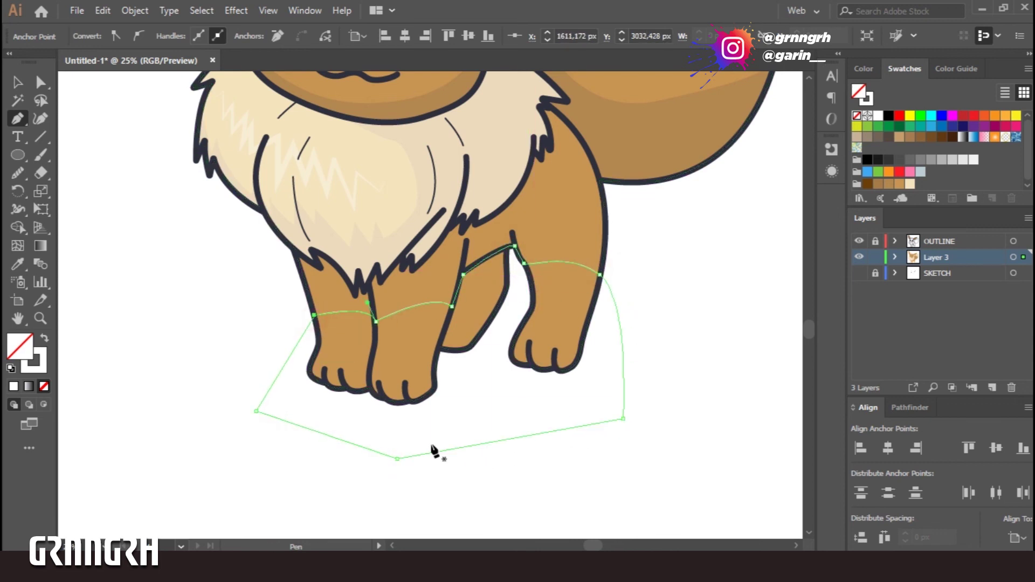
# Split the lower legs off the body outline with the Shape Builder.
pyautogui.press('v')
pyautogui.keyDown('shift'); pyautogui.click(587, 212); pyautogui.keyUp('shift')
pyautogui.hotkey('shift', 'm')
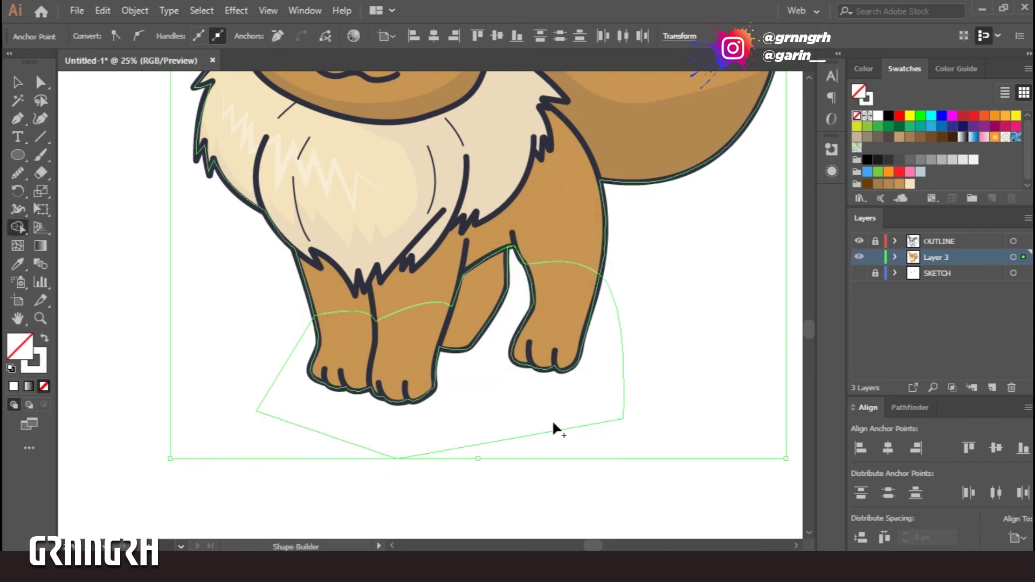
pyautogui.press('v')
pyautogui.click(612, 422)
pyautogui.click(561, 270)
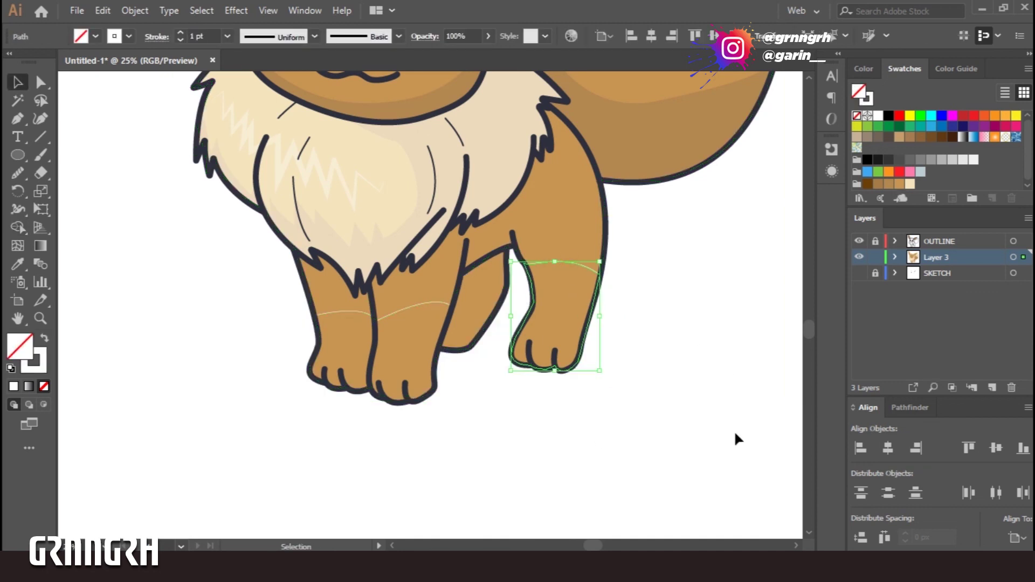
# Fill the lower back-leg piece with lighter brown and switch the colour sliders to HSB.
pyautogui.press('i')
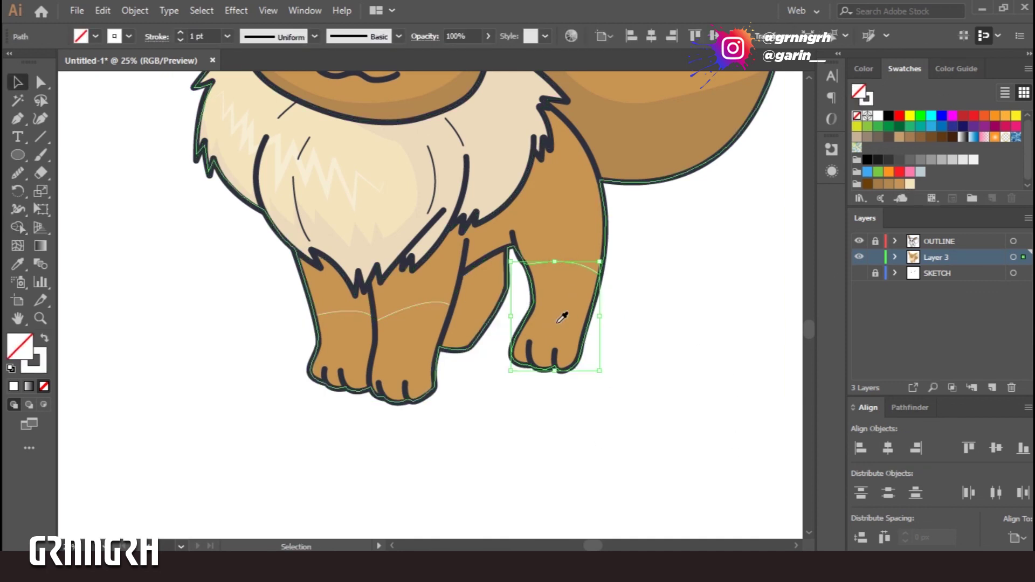
pyautogui.click(549, 340)
pyautogui.press('v')
pyautogui.click(1028, 69)
pyautogui.click(916, 115)
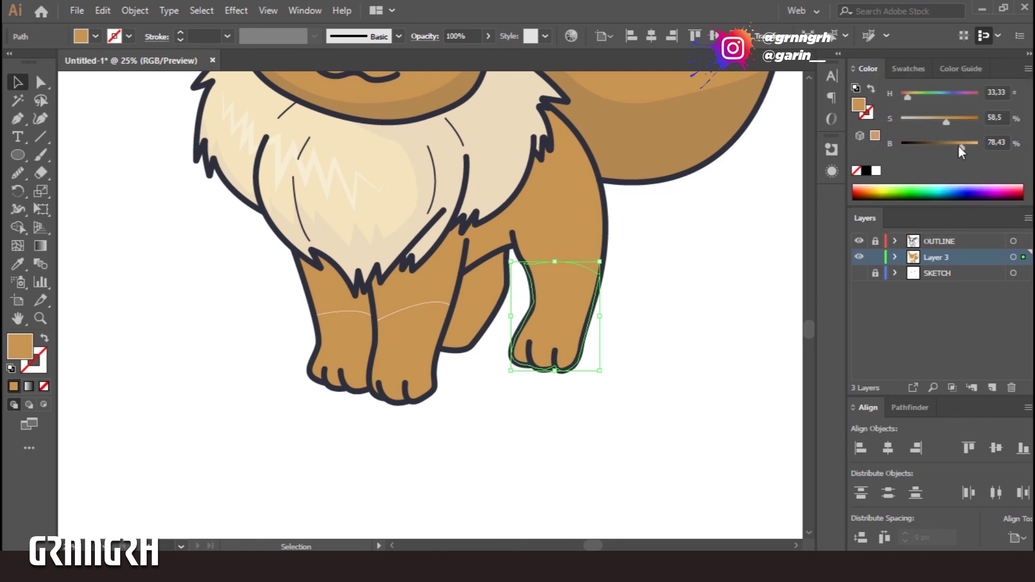
# Give the remaining lower leg pieces the same brown with the eyedropper.
pyautogui.click(662, 343)
pyautogui.click(404, 307)
pyautogui.keyDown('shift'); pyautogui.click(562, 295); pyautogui.keyUp('shift')
pyautogui.press('i')
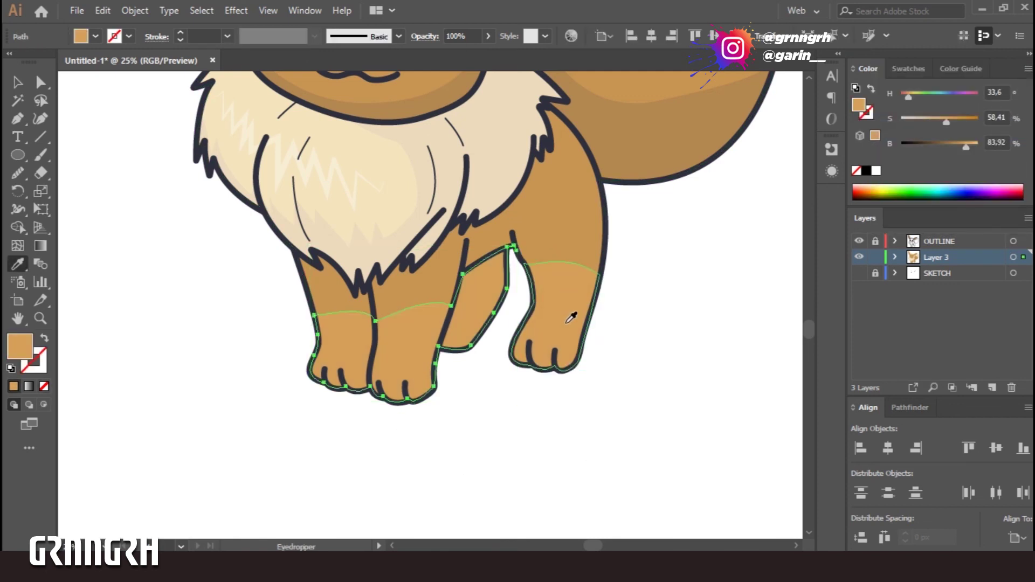
pyautogui.press('v')
pyautogui.click(496, 434)
pyautogui.scroll(2, 670, 370)
# Trace a closed shape over the far back leg with the Pen tool.
pyautogui.press('p')
pyautogui.click(447, 386)
pyautogui.click(481, 277)
pyautogui.click(492, 238)
pyautogui.click(579, 190)
pyautogui.click(583, 272)
pyautogui.click(540, 349)
pyautogui.click(515, 386)
pyautogui.click(494, 393)
pyautogui.click(447, 387)
# Color the far back leg with the leg brown, darkened via the B slider.
pyautogui.press('i')
pyautogui.click(644, 379)
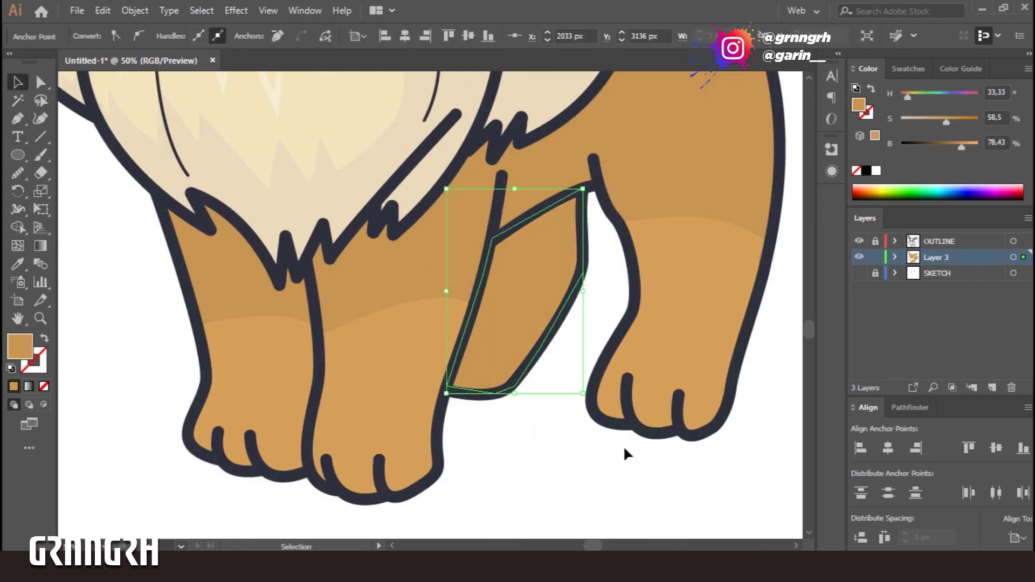
pyautogui.moveTo(961, 151); pyautogui.dragTo(953, 151)
pyautogui.click(672, 501)
pyautogui.hotkey('ctrl', '0')
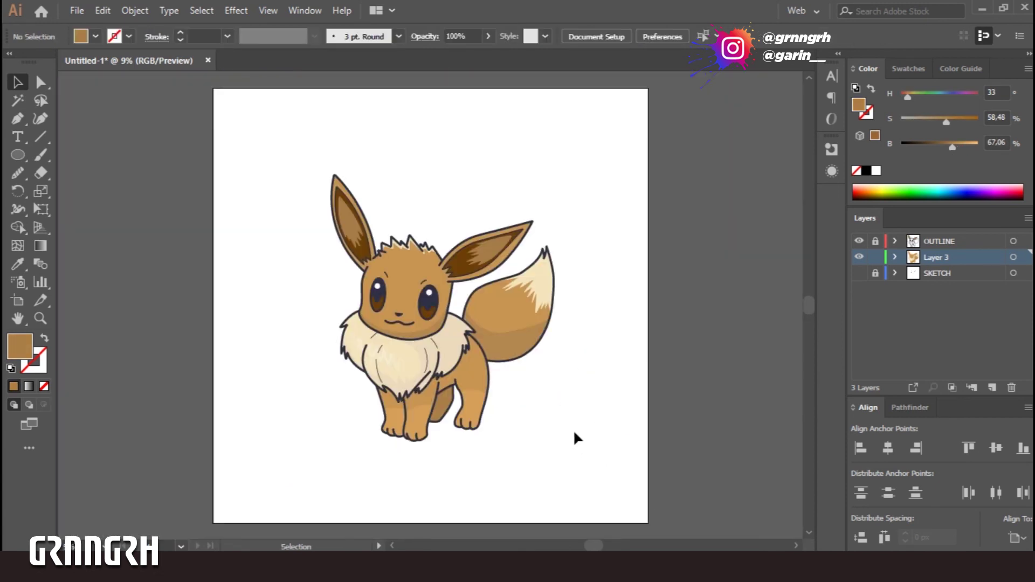
# Draw a flat shadow ellipse under Eevee's feet and send it to the back.
pyautogui.click(18, 156)
pyautogui.moveTo(350, 419)
pyautogui.mouseDown()
pyautogui.moveTo(511, 440)
pyautogui.moveTo(444, 439)
pyautogui.moveTo(495, 453)
pyautogui.mouseUp()
pyautogui.press('v')
pyautogui.hotkey('ctrl', 'shift', '[')
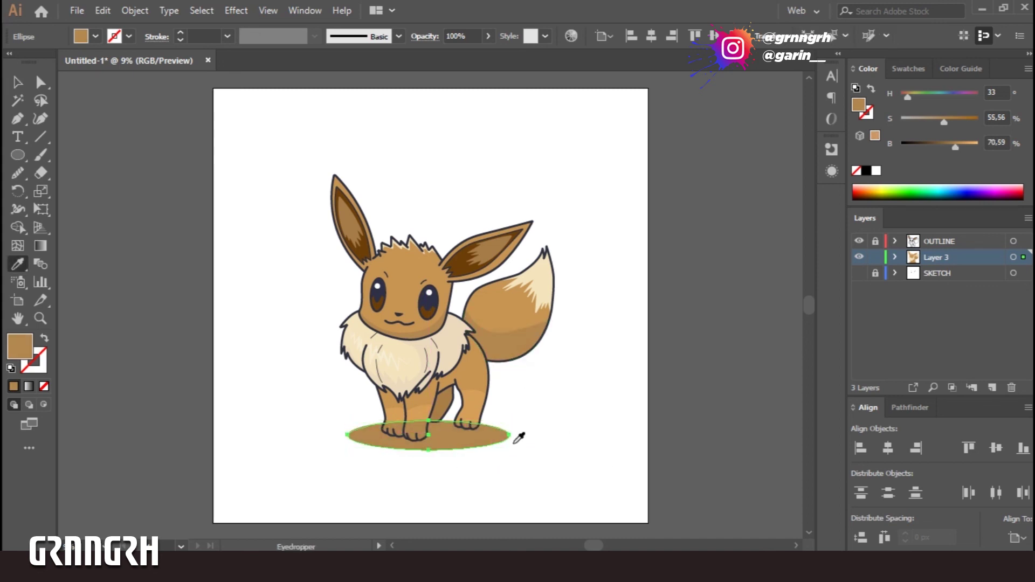
pyautogui.rightClick(501, 445)
pyautogui.click(673, 410)
pyautogui.click(582, 471)
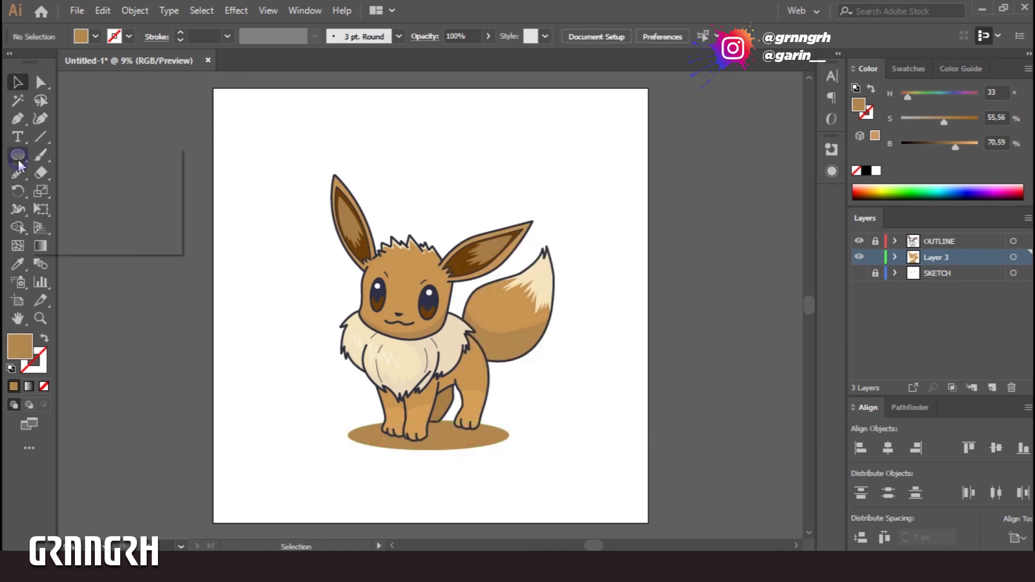
# Create a 4100×4100 px square centred on the artboard and send it behind Eevee.
pyautogui.moveTo(18, 155); pyautogui.dragTo(64, 160)
pyautogui.click(330, 261)
pyautogui.write('4100')
pyautogui.press('Tab')
pyautogui.write('4100')
pyautogui.press('Return')
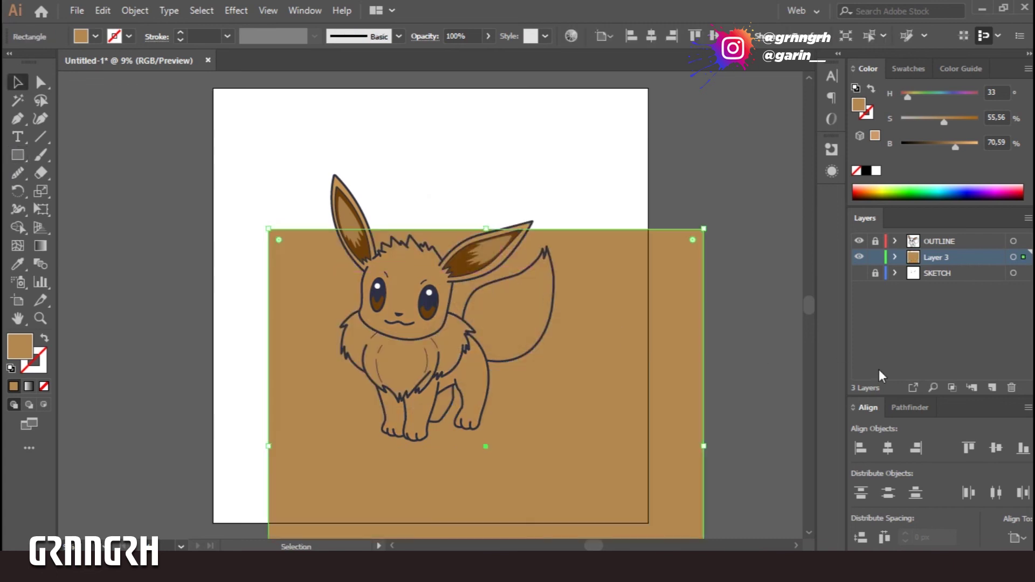
pyautogui.click(888, 447)
pyautogui.click(996, 448)
pyautogui.rightClick(599, 238)
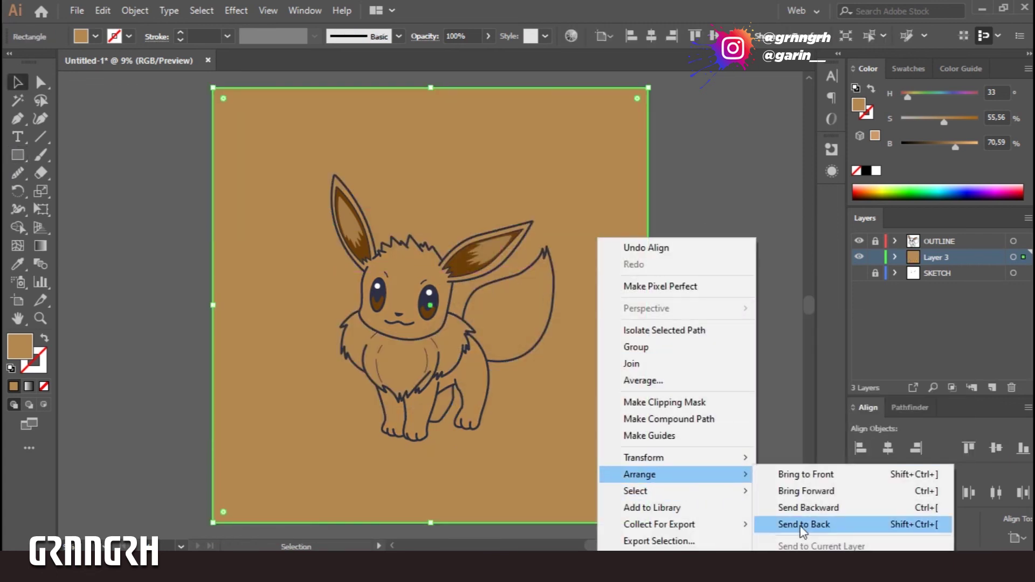
pyautogui.click(798, 548)
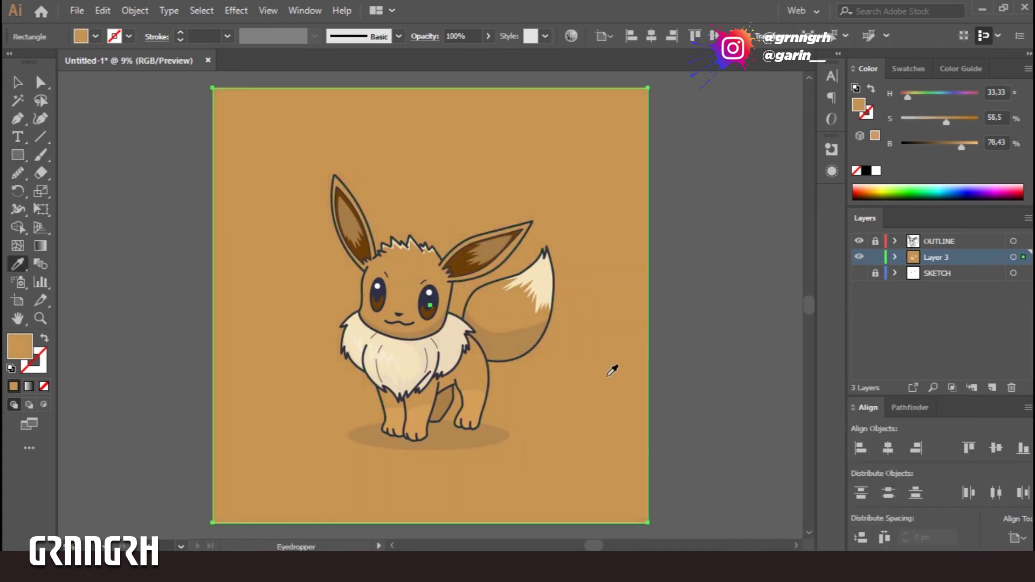
pyautogui.click(732, 296)
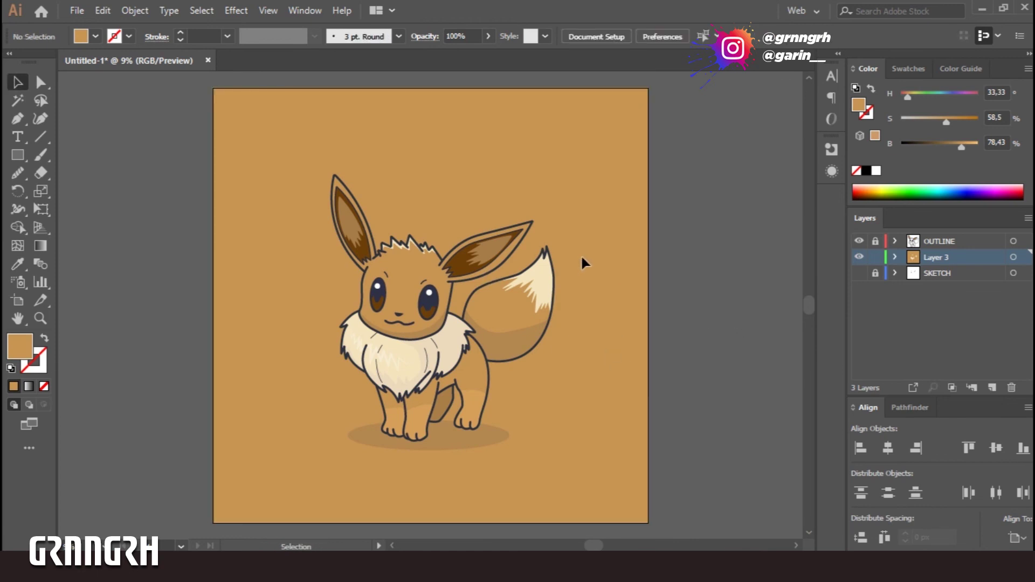
# Check the head fur tuft and shadow ellipse, then zoom in on Eevee's eyes.
pyautogui.click(409, 246)
pyautogui.click(719, 344)
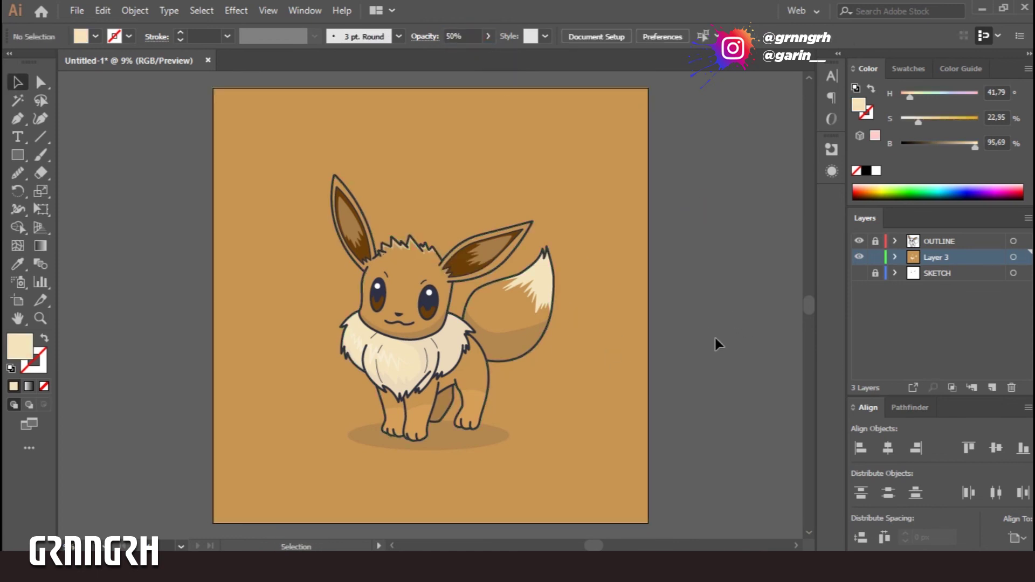
pyautogui.click(420, 447)
pyautogui.click(710, 393)
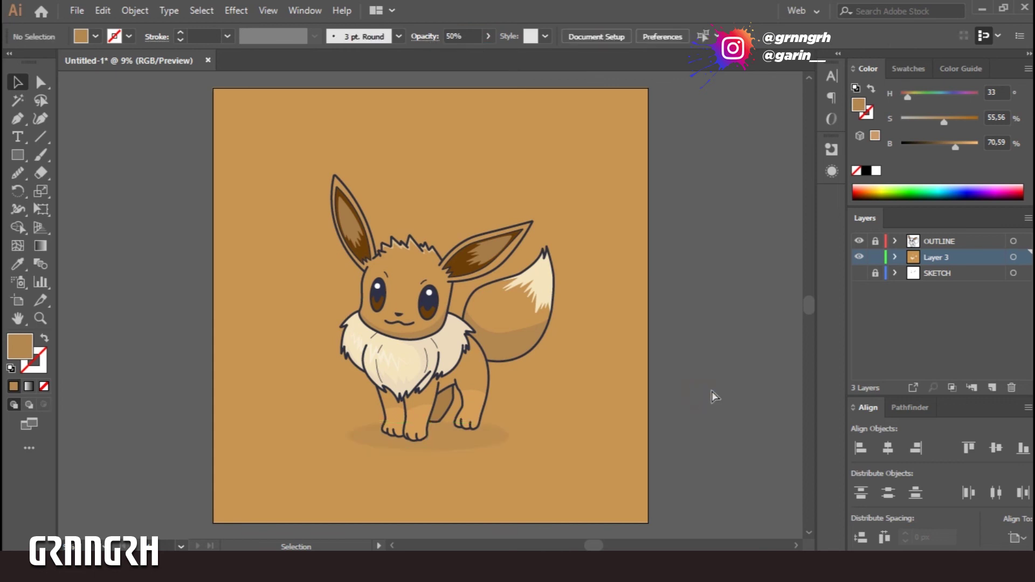
pyautogui.hotkey('ctrl', '+')
pyautogui.hotkey('ctrl', '+')
pyautogui.hotkey('ctrl', '+')
pyautogui.hotkey('ctrl', '+')
pyautogui.hotkey('ctrl', '+')
pyautogui.click(176, 217)
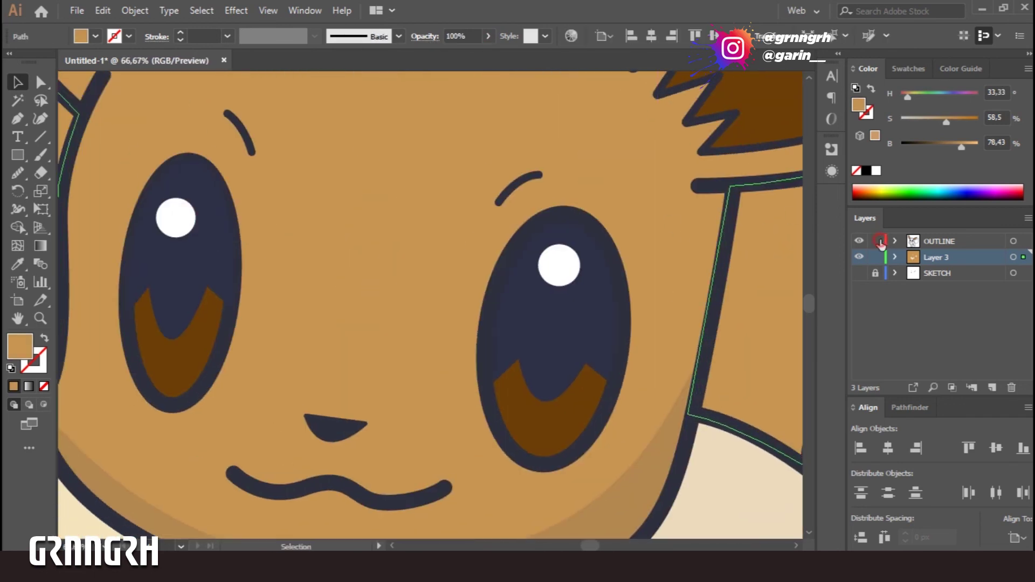
# Narrow the white highlights in the right and left eyes by dragging their edges inward.
pyautogui.click(546, 270)
pyautogui.moveTo(544, 266); pyautogui.dragTo(561, 266)
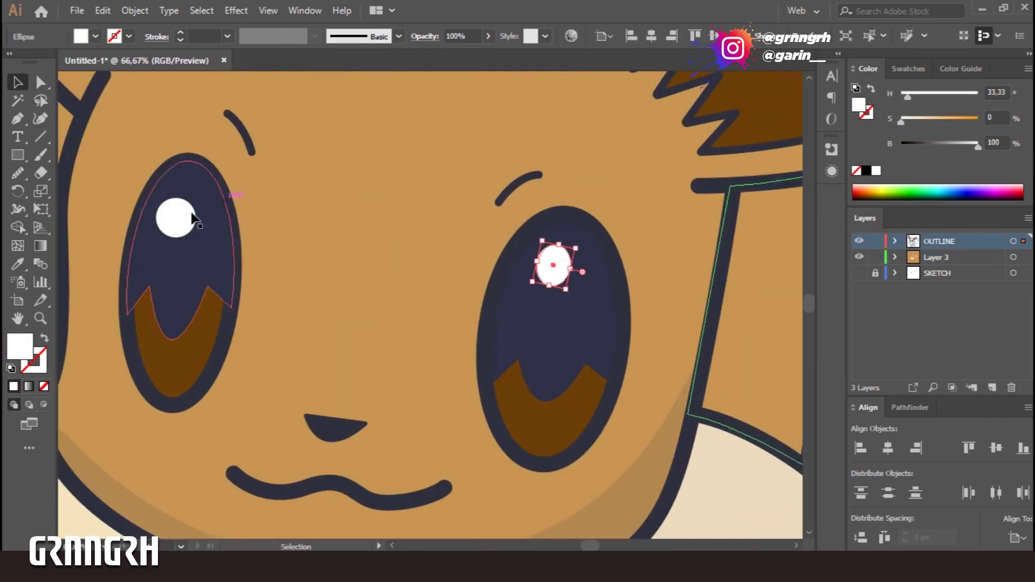
pyautogui.click(175, 217)
pyautogui.moveTo(156, 217); pyautogui.dragTo(164, 215)
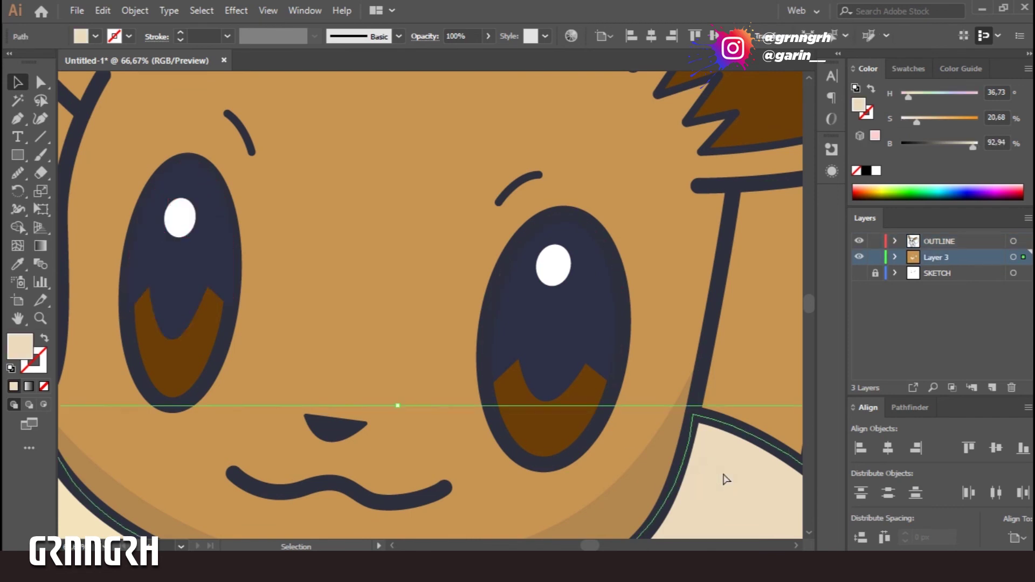